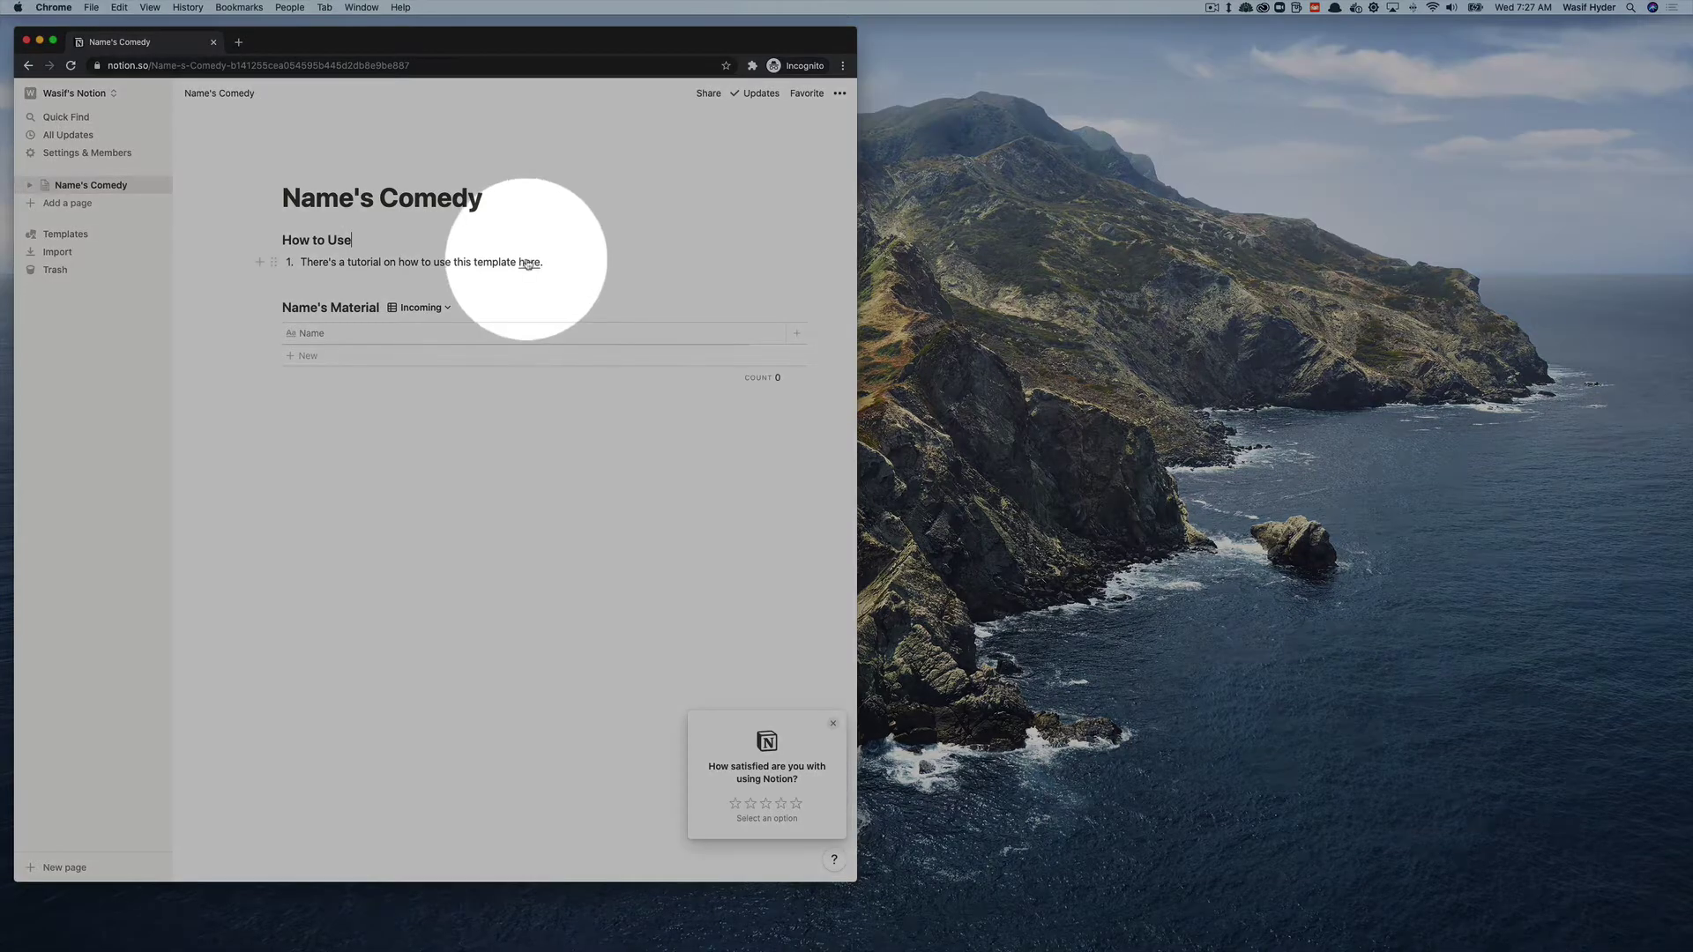
- Delete the "How to Use" heading and its tutorial list item from the page
left_click(529, 262)
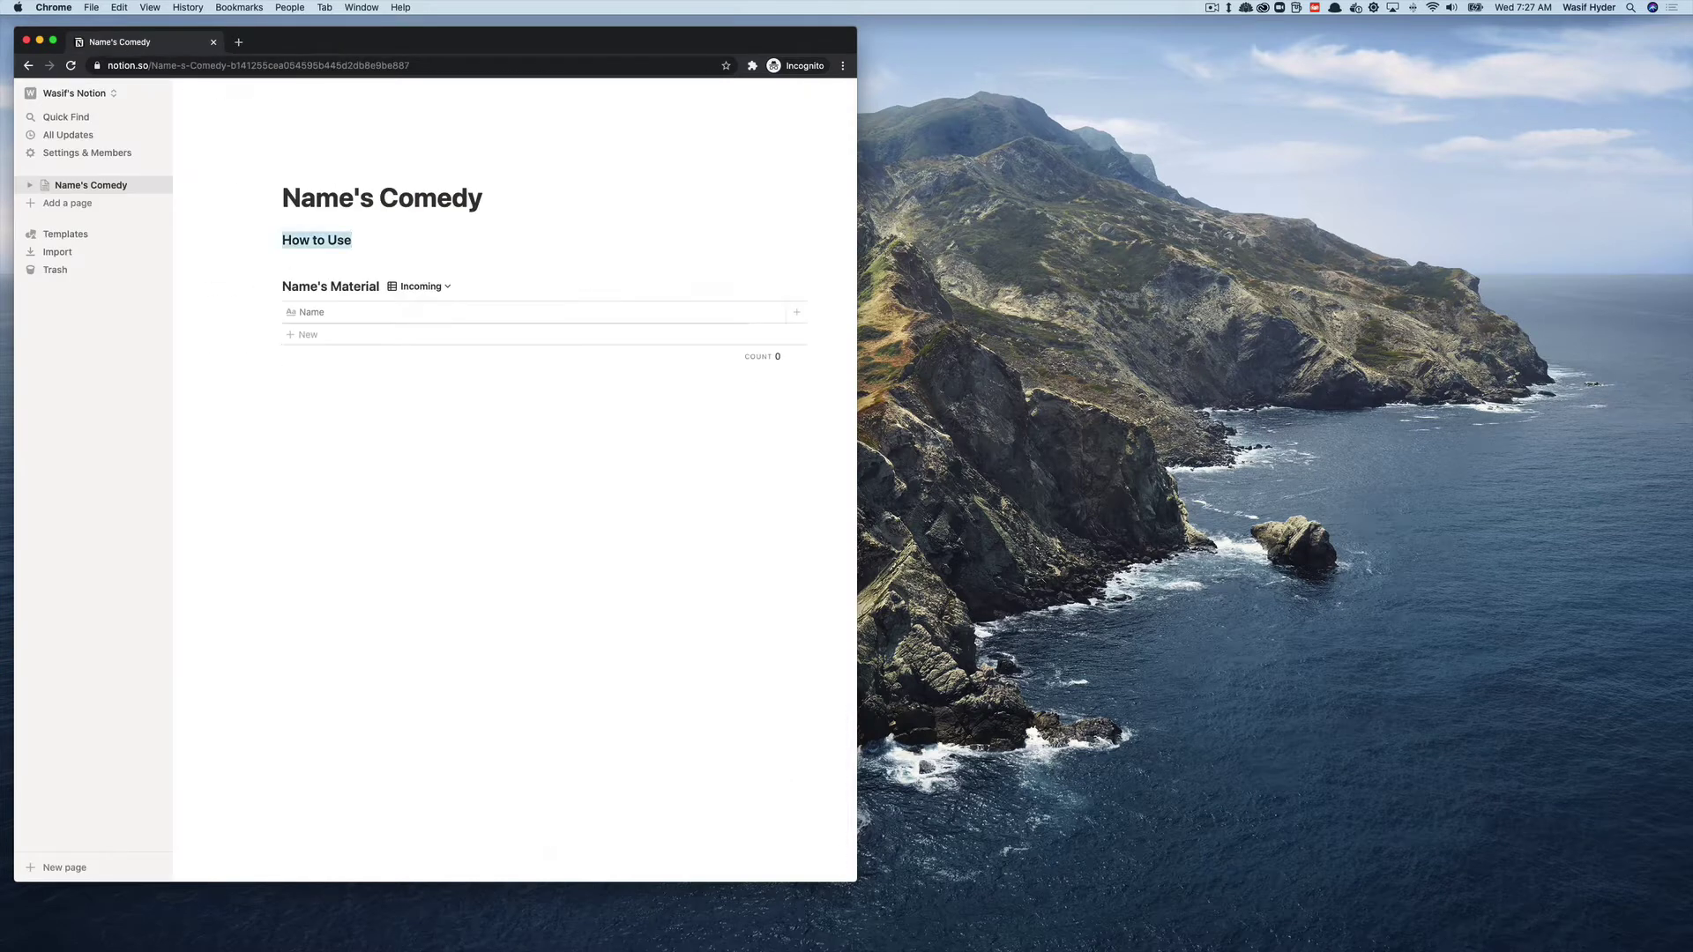
key("BackSpace")
- Add the entry "I am from Pakistan. I'll start by telling you all the great things about Pakistan. Moving on" to Name's Material
left_click(308, 295)
type("I am from Pakistan. I'll start by telling you all the great things about Pakistan. Moving on")
key("Return")
- Add the entry "There's no electricity in Pakistan. Sometimes in the US you have power cuts? In Pakistan, sometimes we have power on."
left_click(309, 313)
type("There's no electricity in Pakistan. Sometimes in the US you have power cuts? In Pakistan, sometimes we have power")
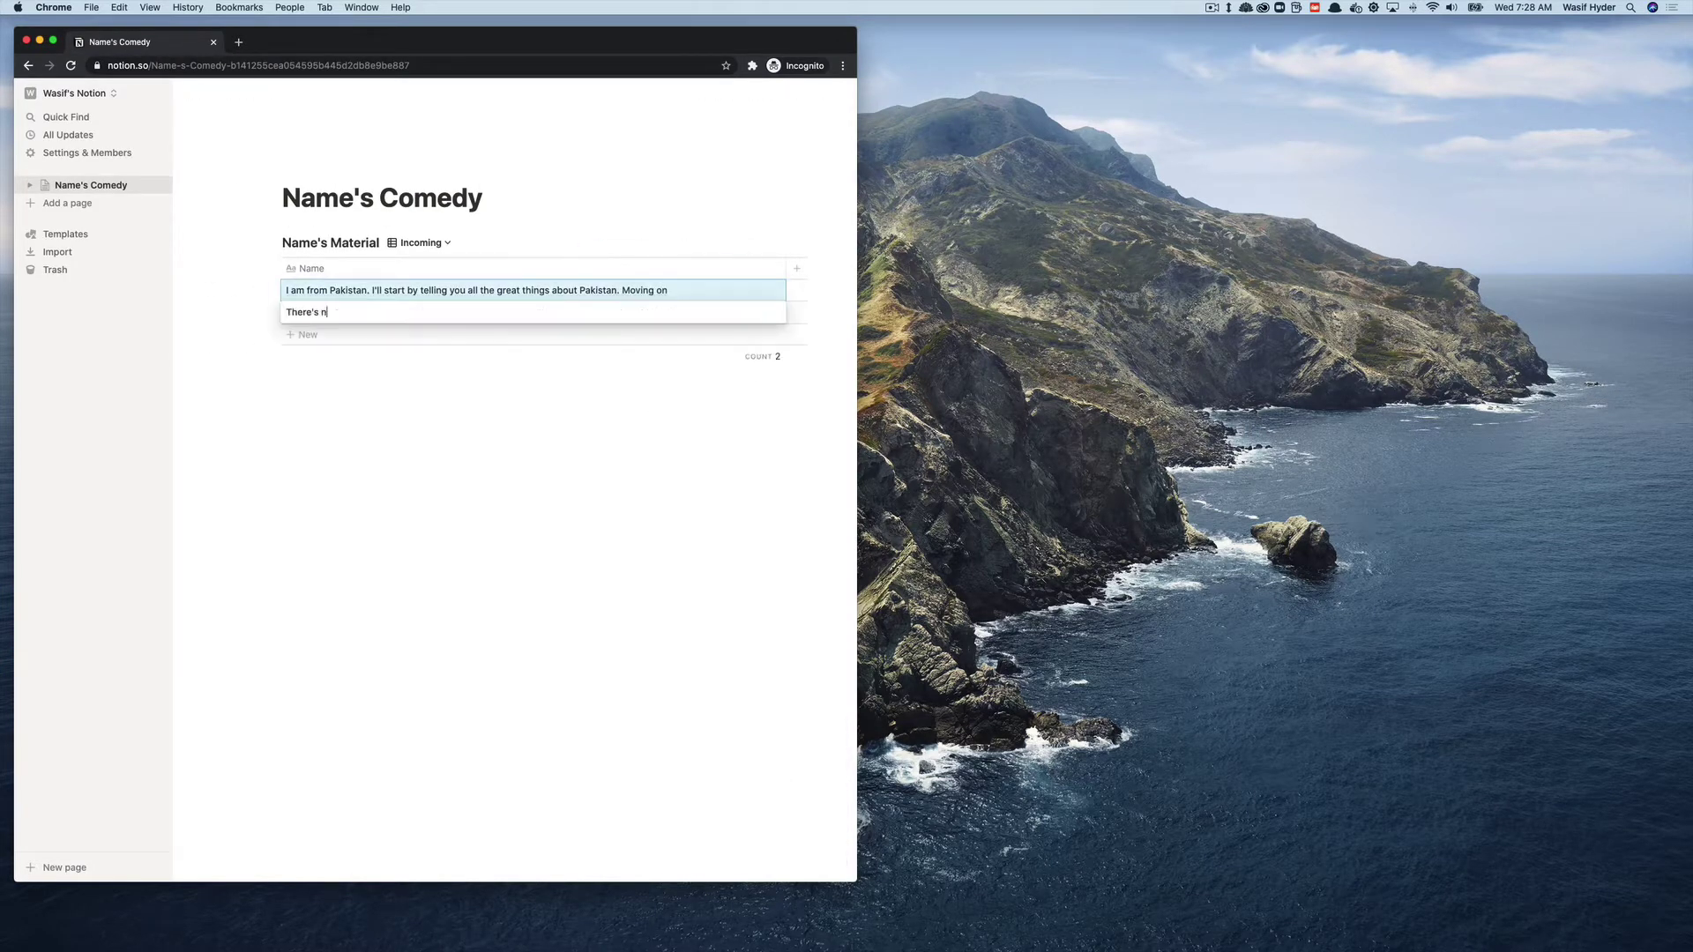
key("Return")
- Add the software-engineer joke about putting a virus on computers, and "I dont drink alcohol because it is a very expensive hobby"
left_click(309, 335)
type("If someone asks me to fix their computer, I tell them Im a software engineer. But if they dont listen and insist on me")
left_click(499, 357)
type("I dont drink alcohol because it is a very expensive hobby")
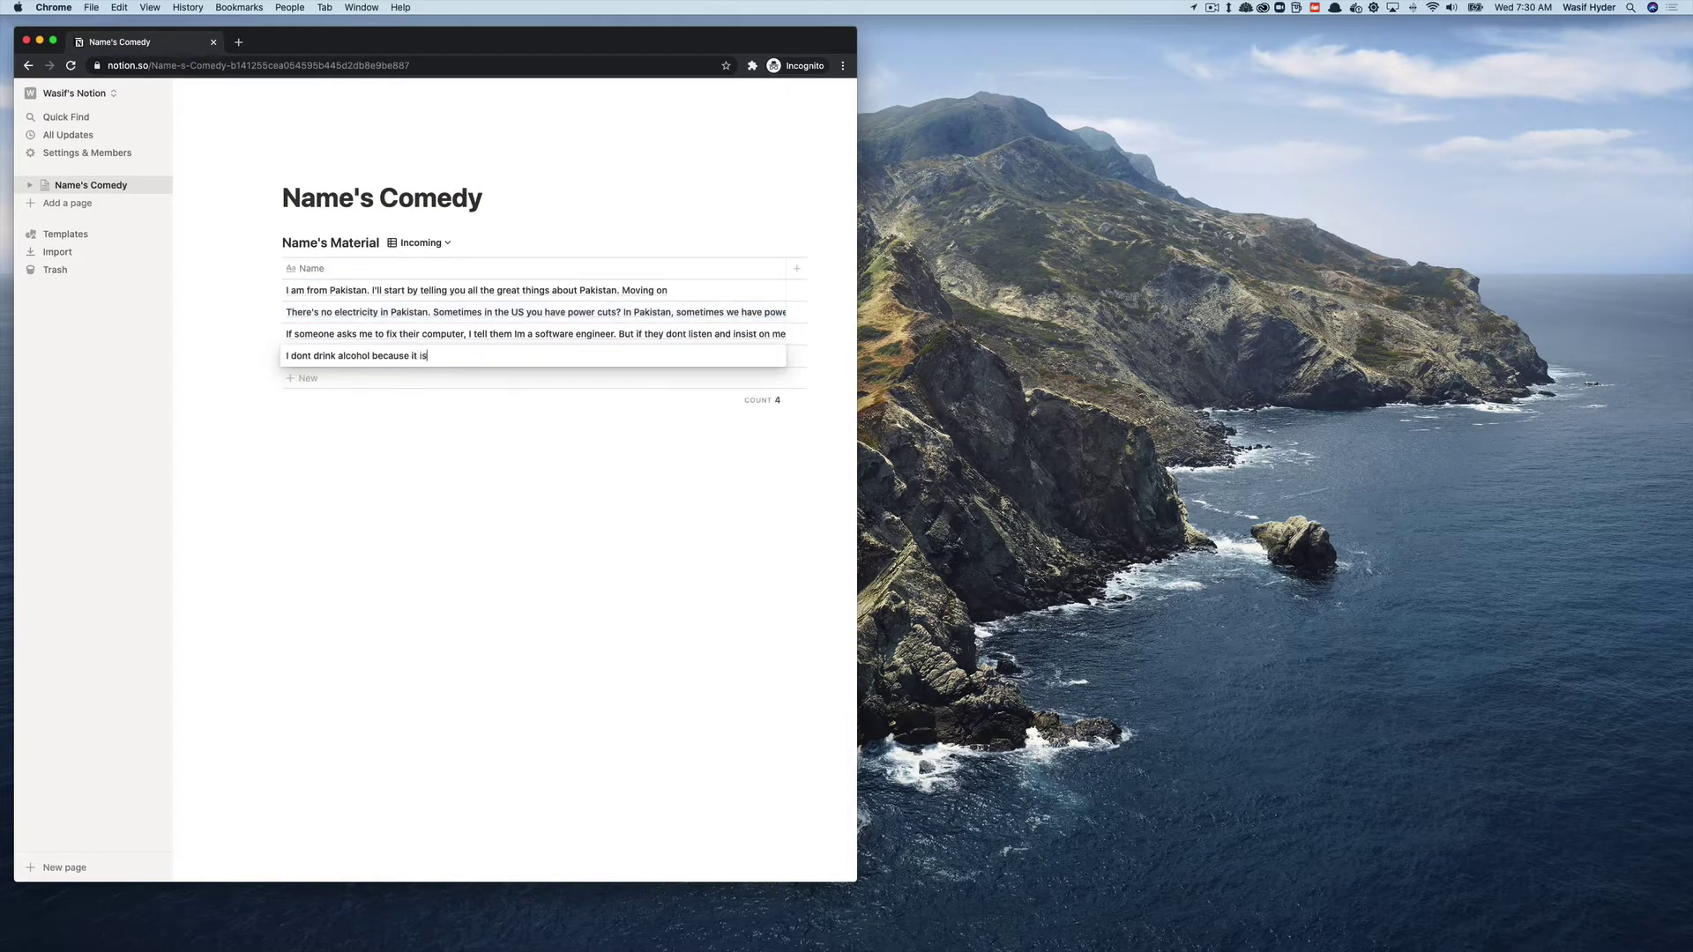
- Add two more entries to the table, "Kidney Stones" and "Rolling Stones"
left_click(499, 380)
type("Kidney Stones")
left_click(499, 402)
type("Rolling Stones")
- Add the entry "I dont drink alcohol because they give you hangovers. I get migraines already. I dont need to induce them on demand."
left_click(498, 426)
type("I dont drink alcohol because they give you hangovers. I get migraines already. I dont need to induce them on demand")
key("Escape")
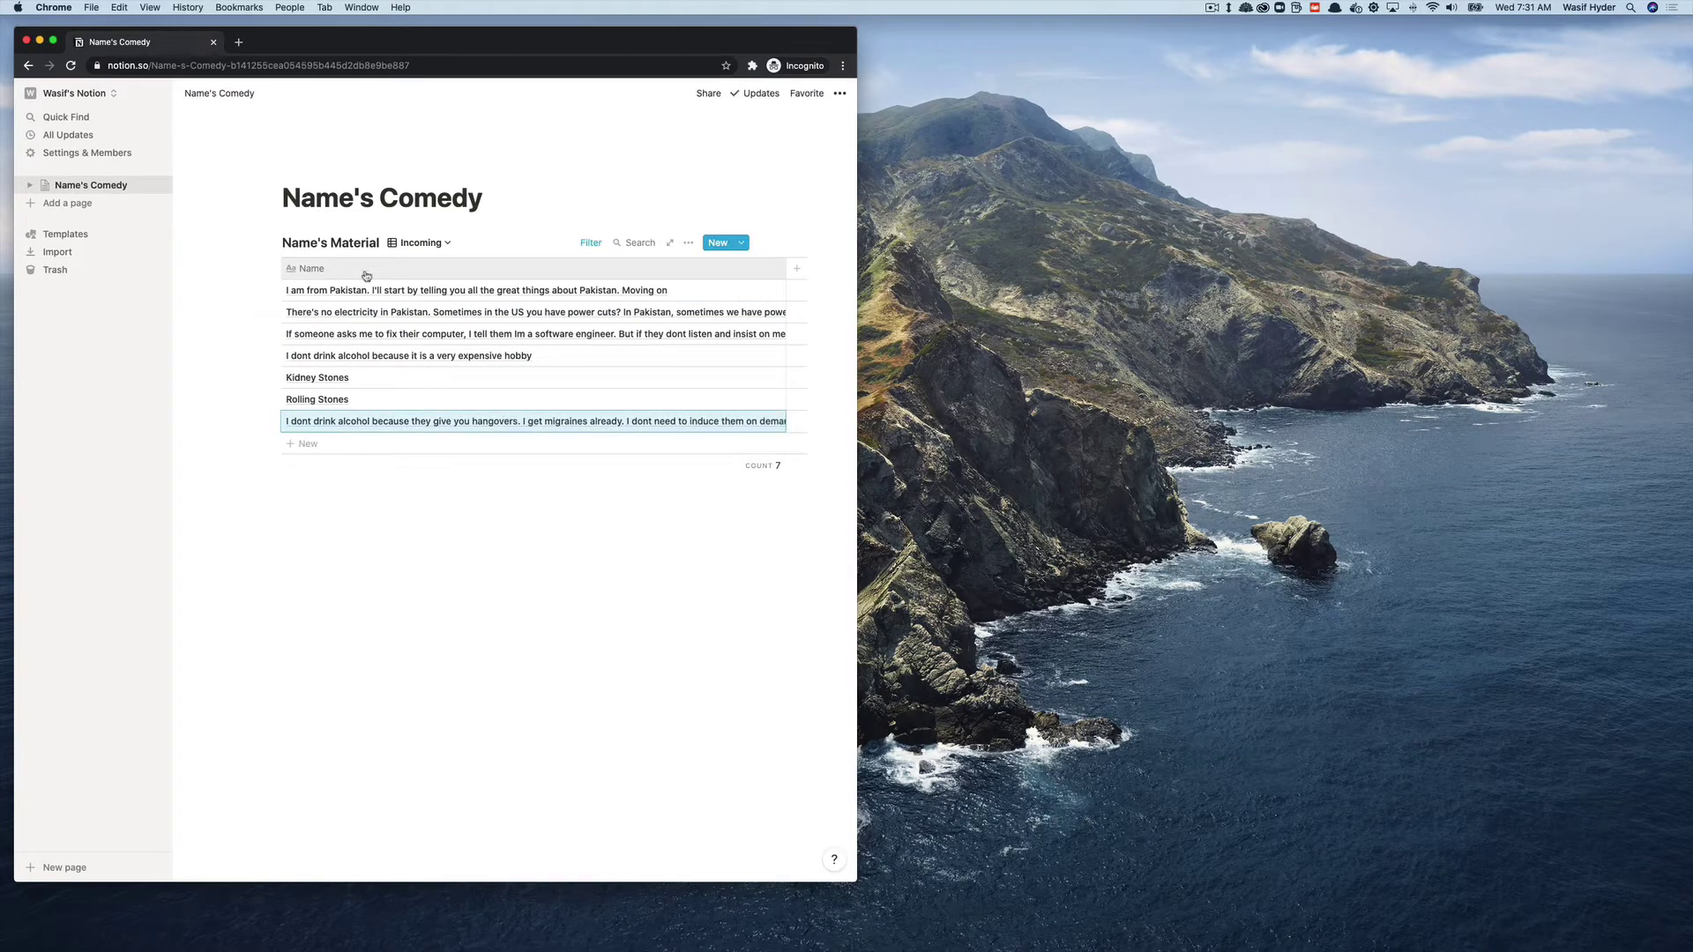
- In the Organise By Type view, move Kidney Stones and Rolling Stones to Nugget and the other five cards to Joke
left_click(420, 243)
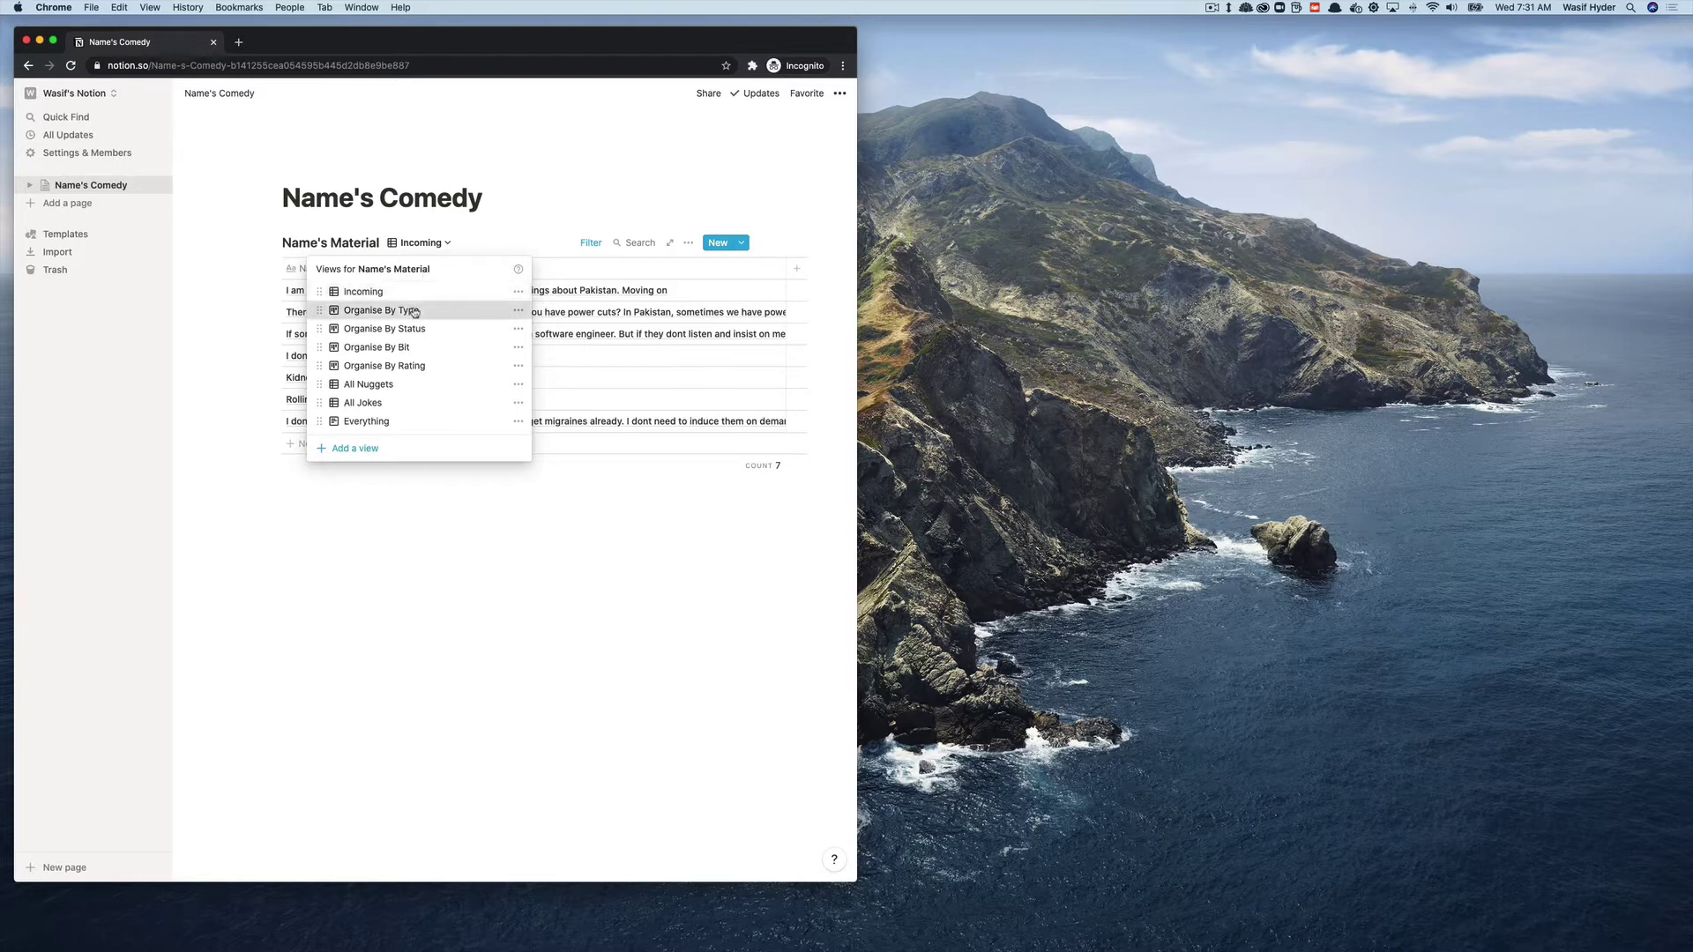
left_click(415, 310)
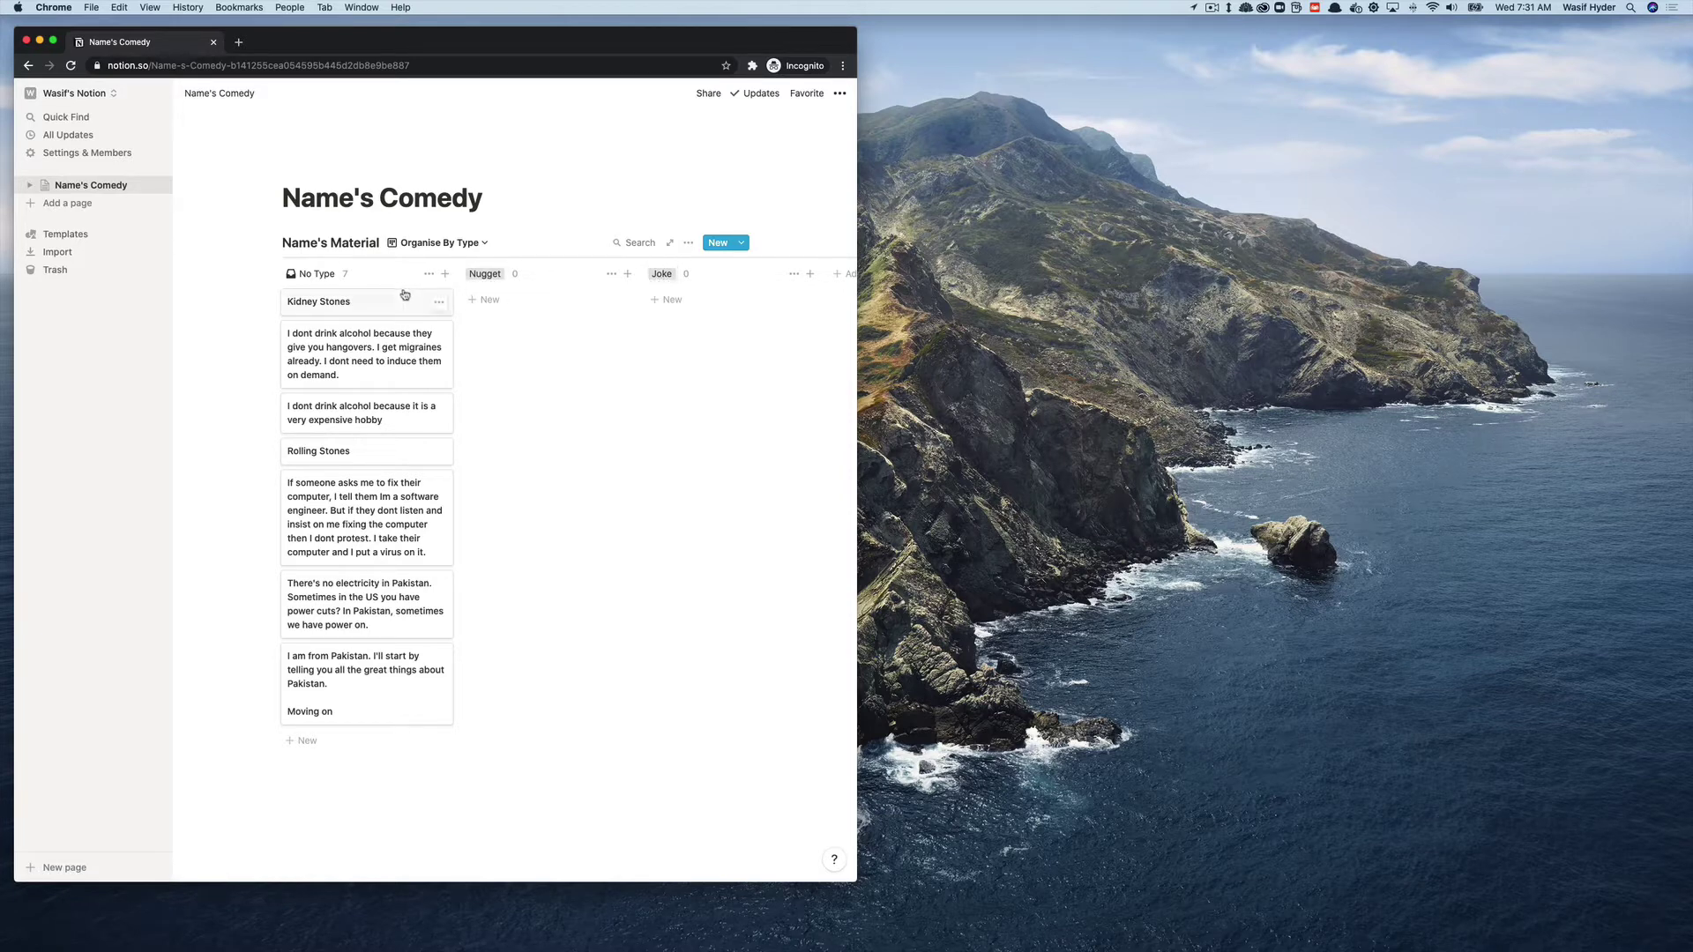
left_click_drag(394, 302, 541, 310)
left_click_drag(412, 433, 494, 342)
left_click_drag(215, 304, 648, 366)
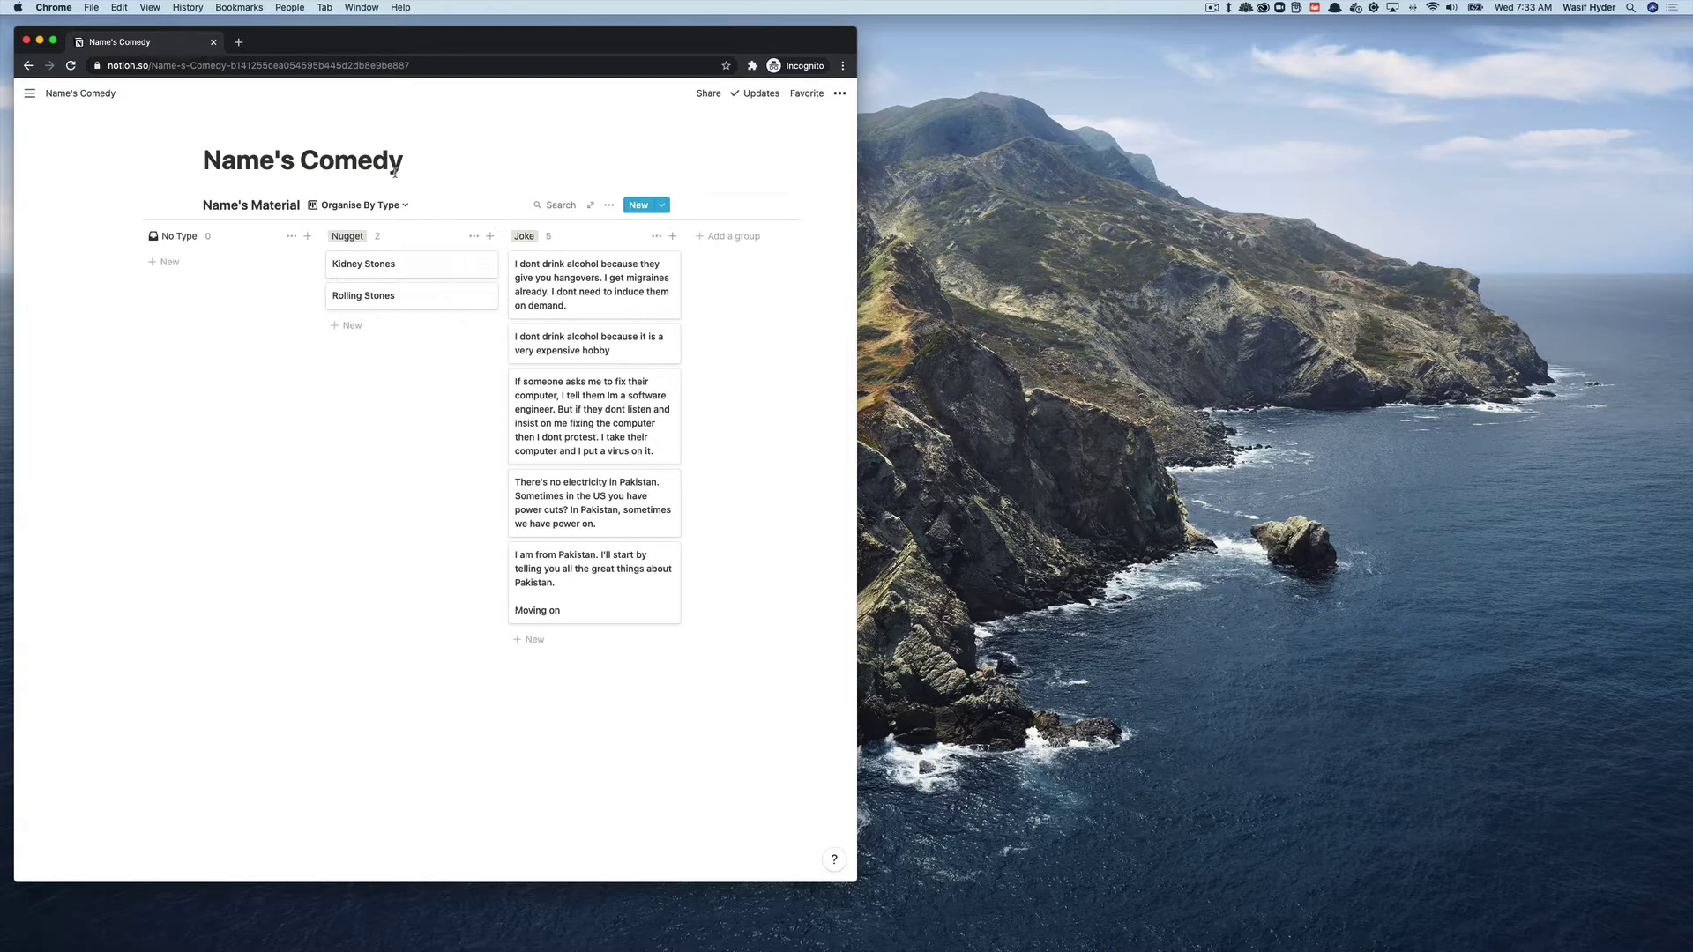
- In Organise By Status, move the hobby joke to Drawer - Not Tried, the hangover joke to Backlog, and the Pakistan and computer jokes to Try
left_click(395, 204)
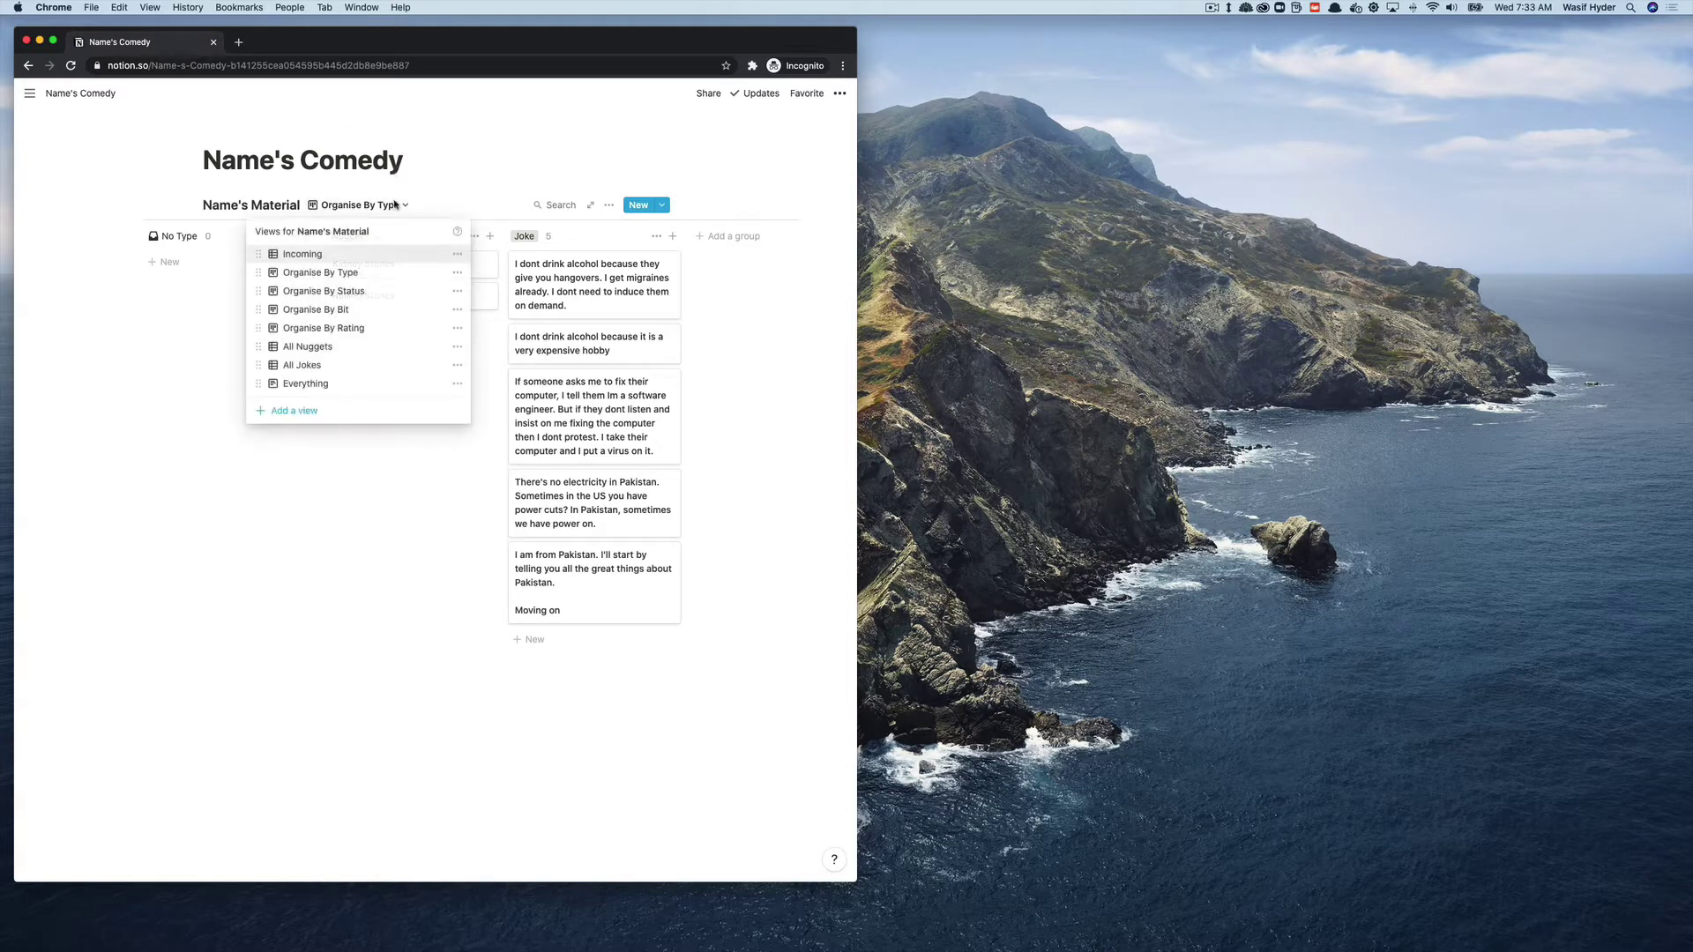
left_click(376, 292)
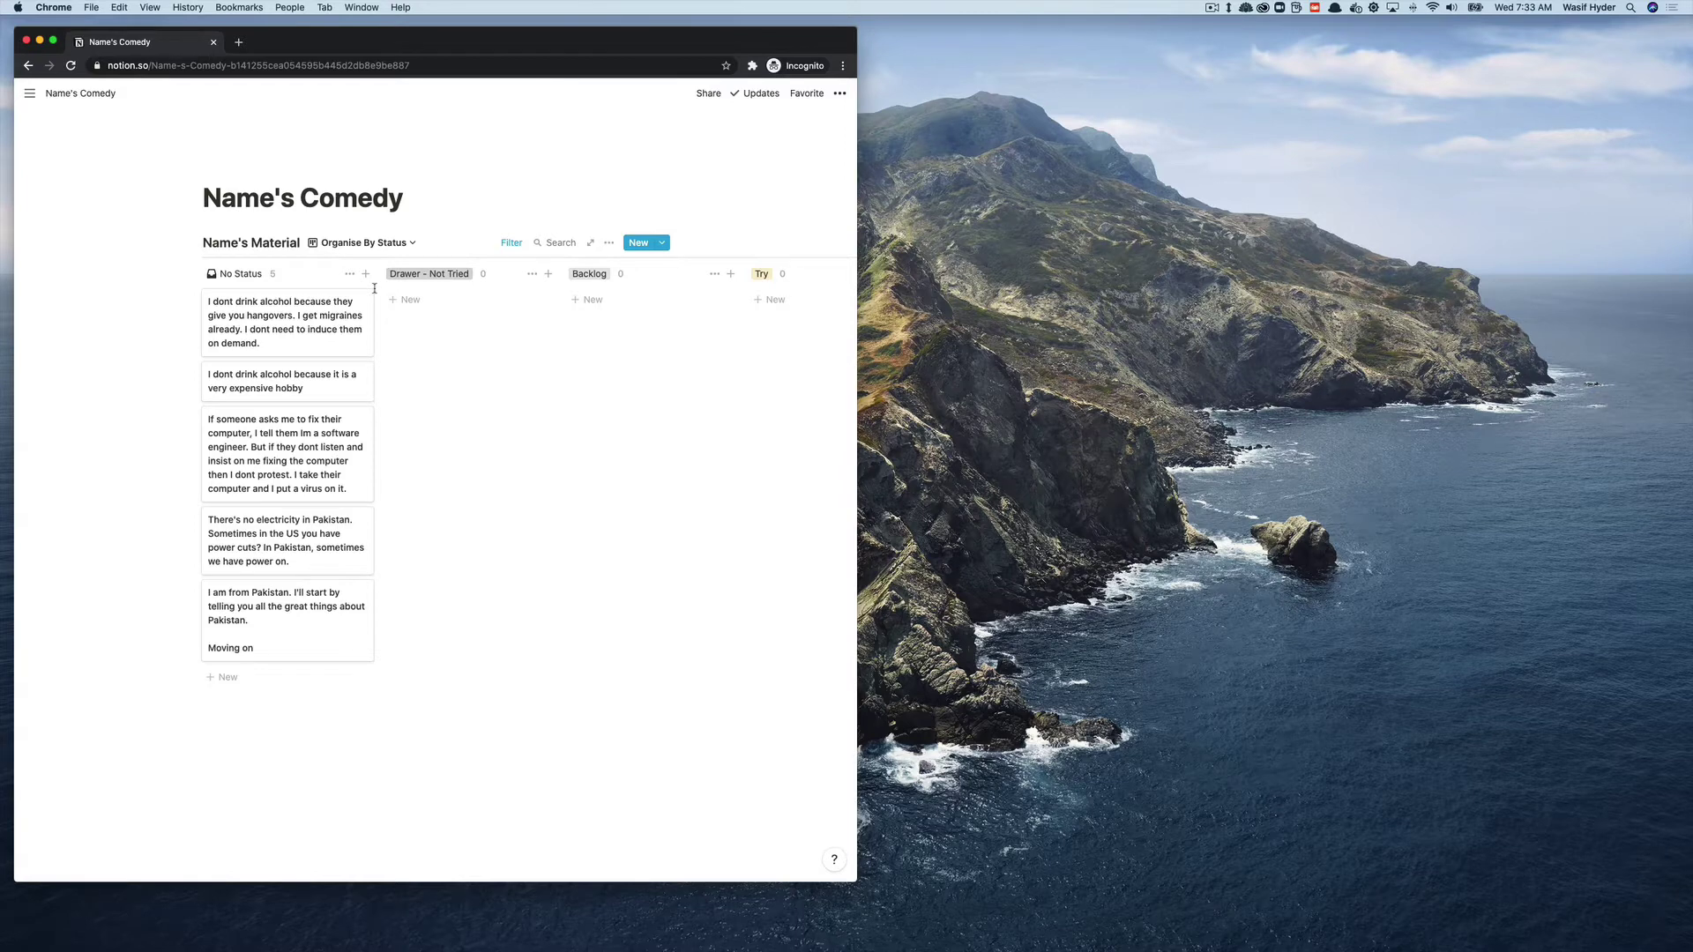
scroll(375, 288, "right", 3)
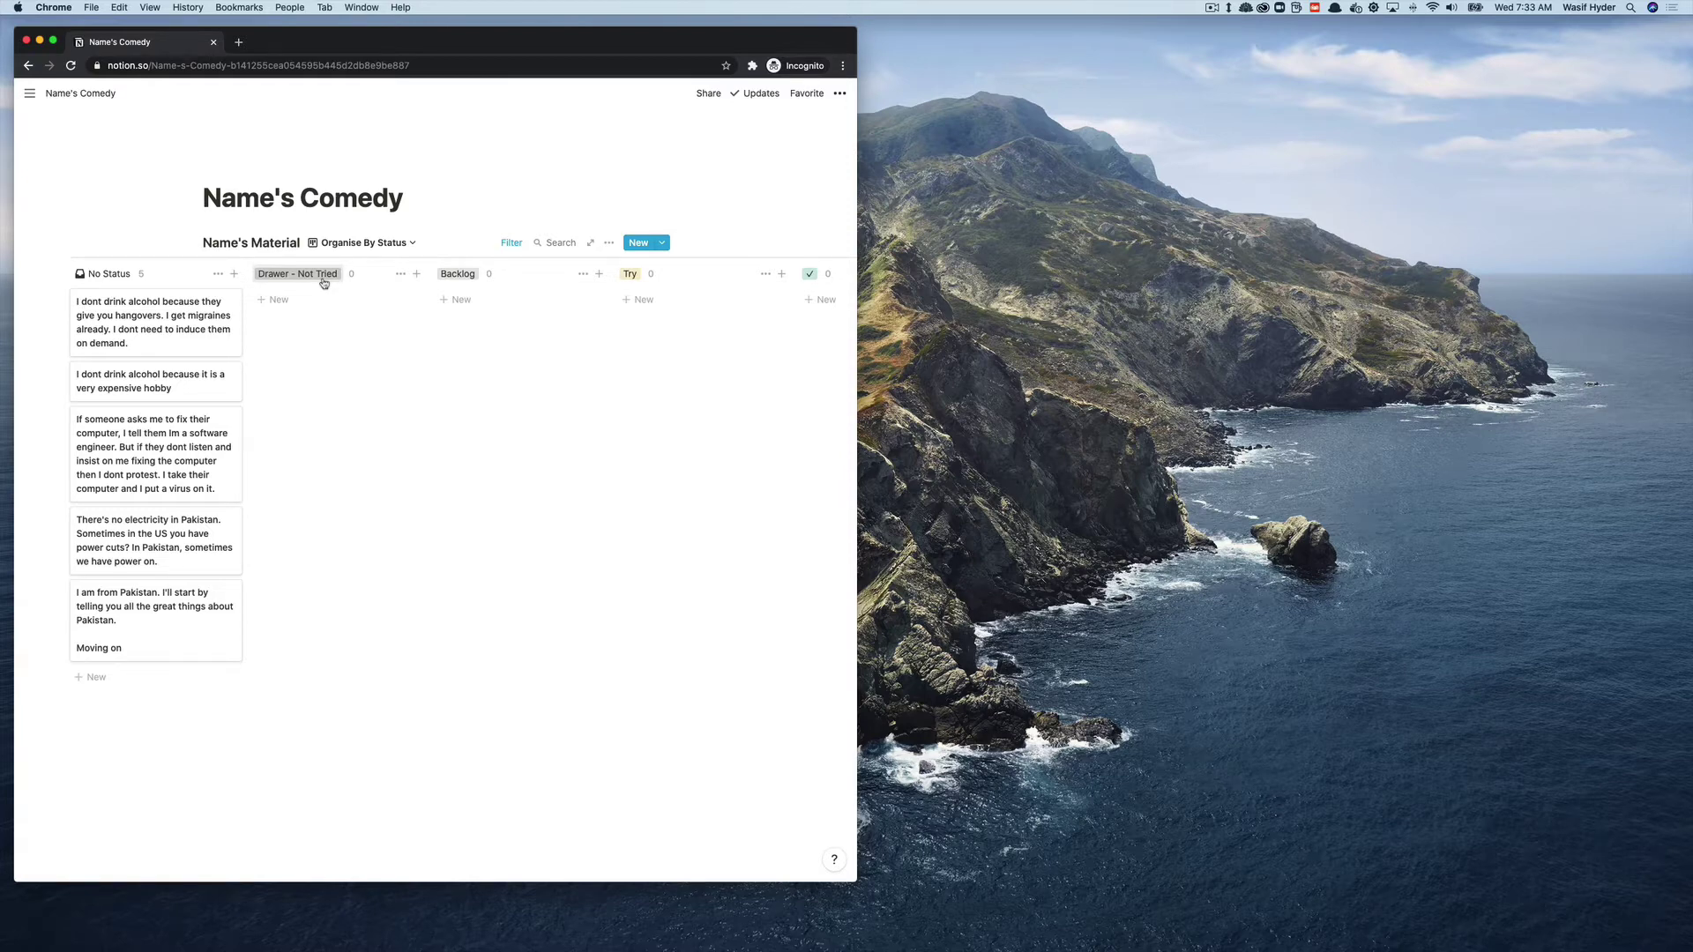
scroll(325, 283, "right", 2)
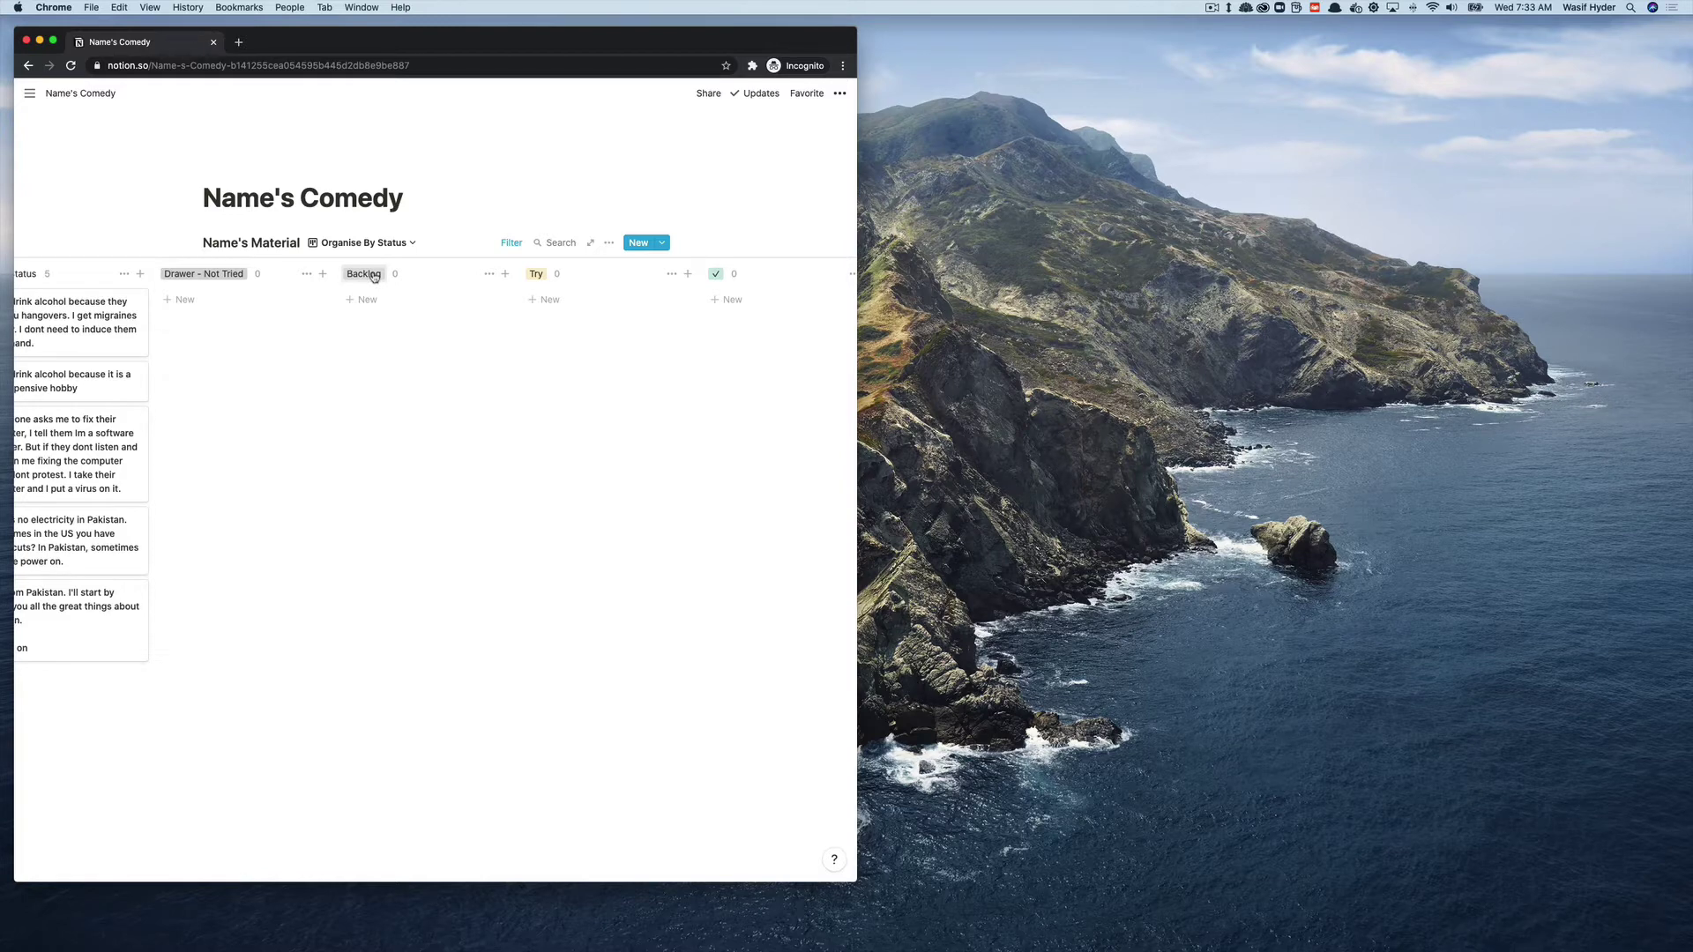
scroll(374, 276, "right", 3)
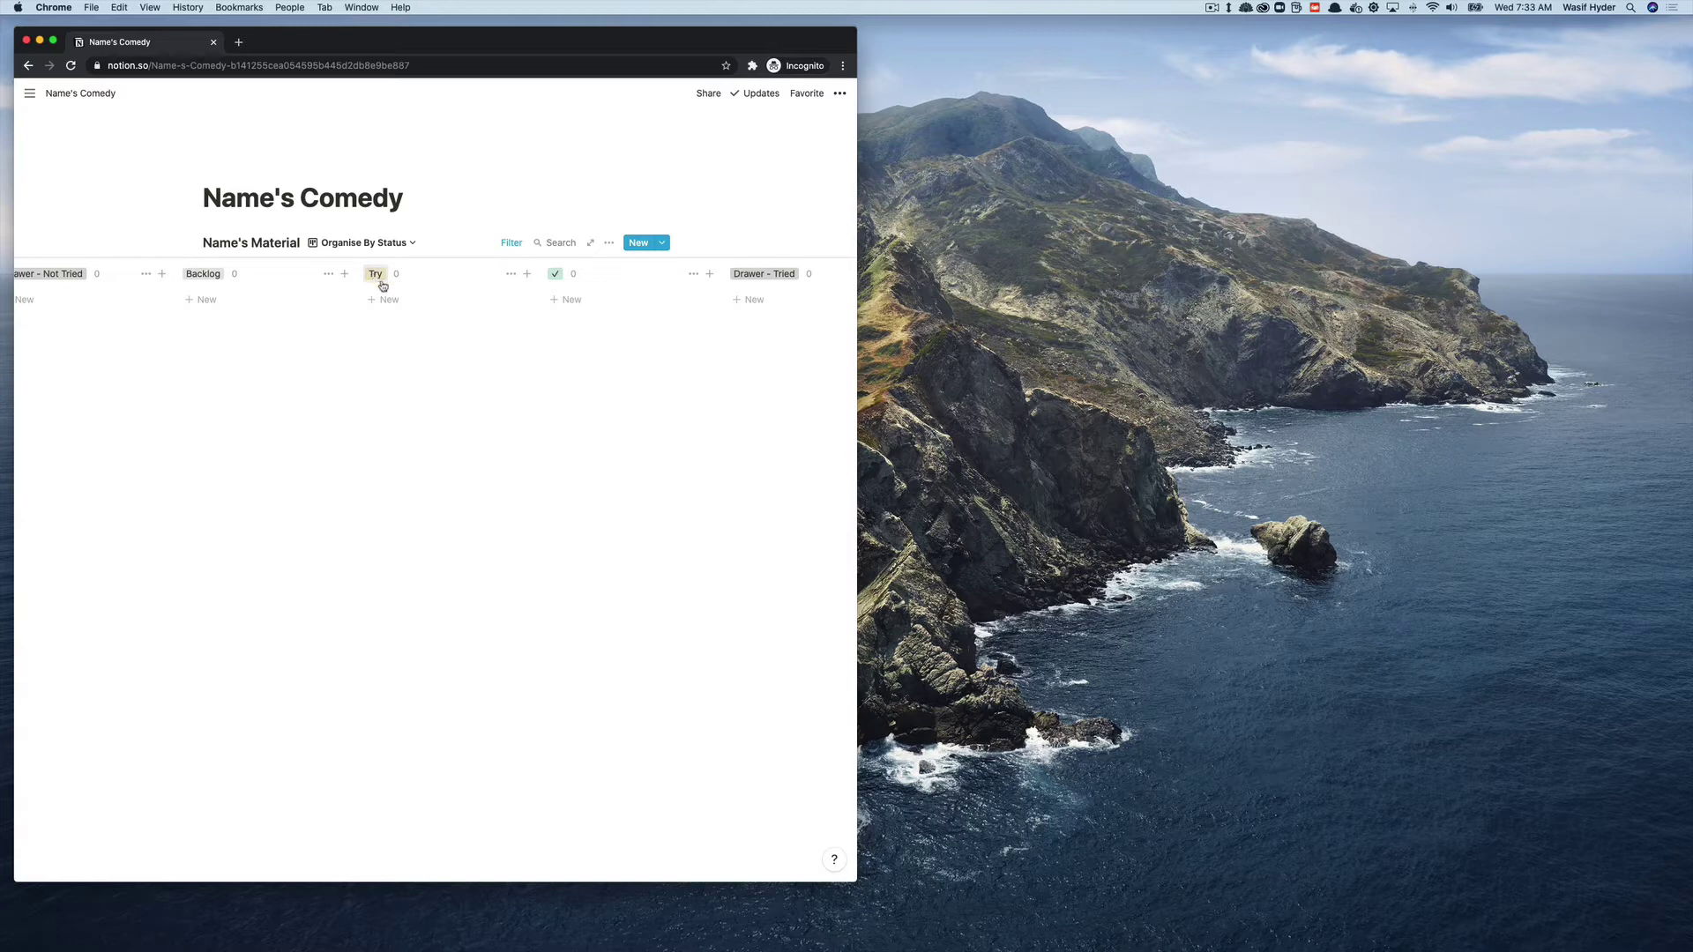
scroll(379, 283, "right", 2)
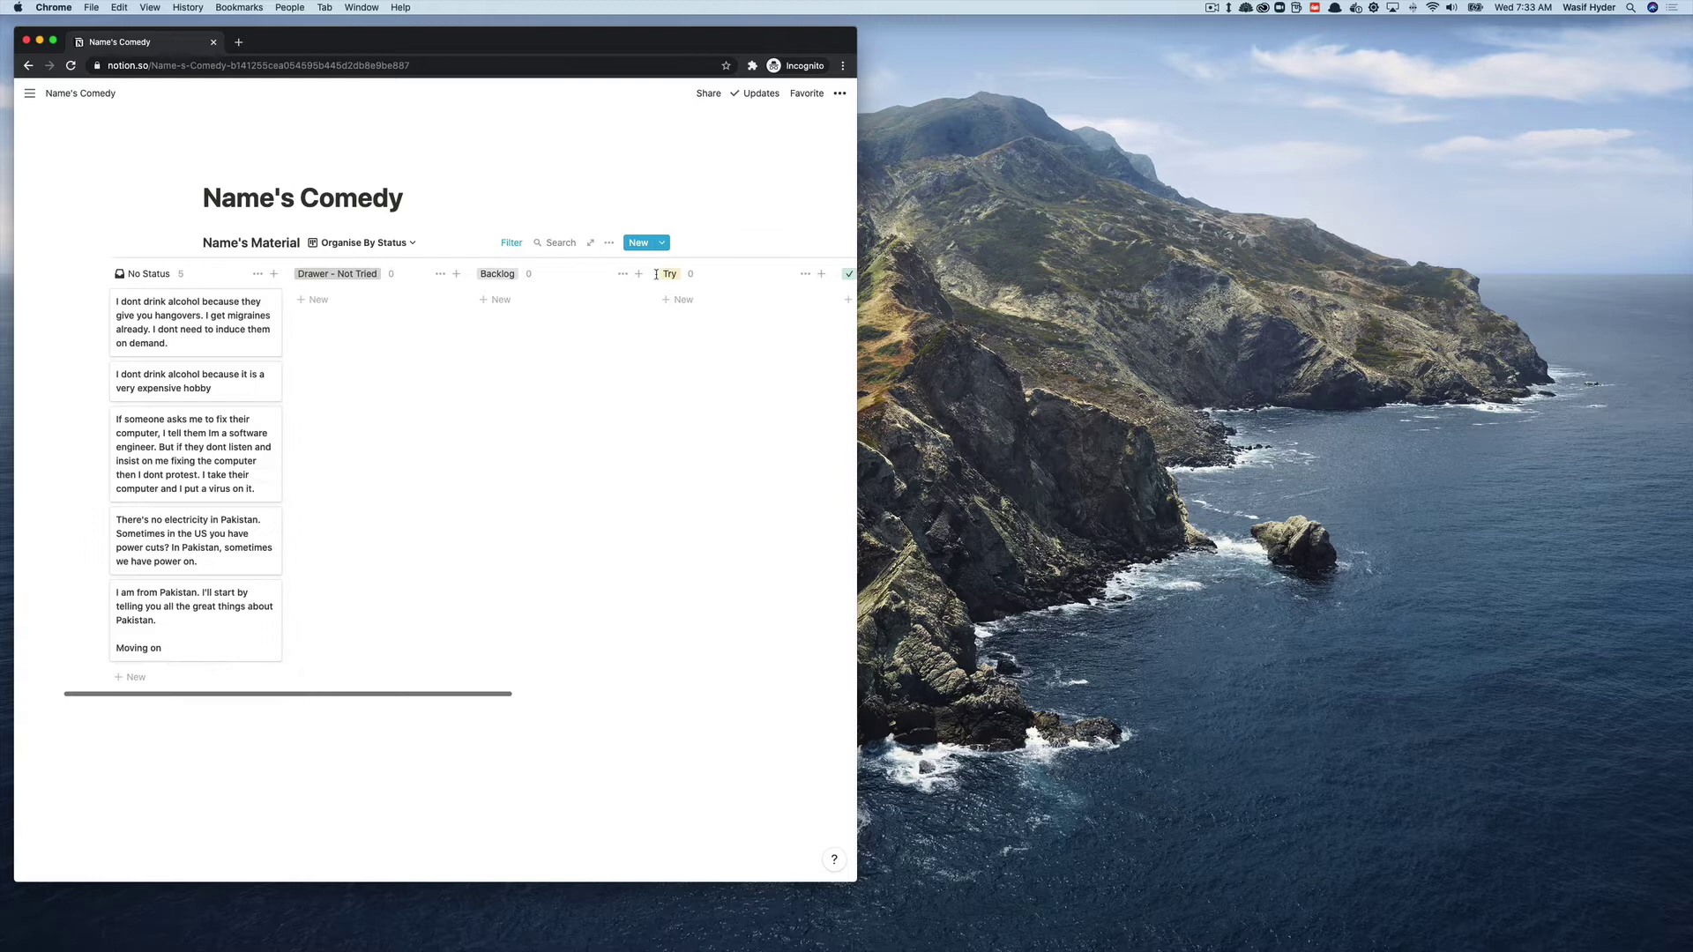
left_click_drag(201, 314, 408, 331)
left_click_drag(167, 330, 520, 477)
scroll(526, 552, "right", 2)
left_click_drag(161, 317, 379, 406)
left_click_drag(371, 423, 540, 379)
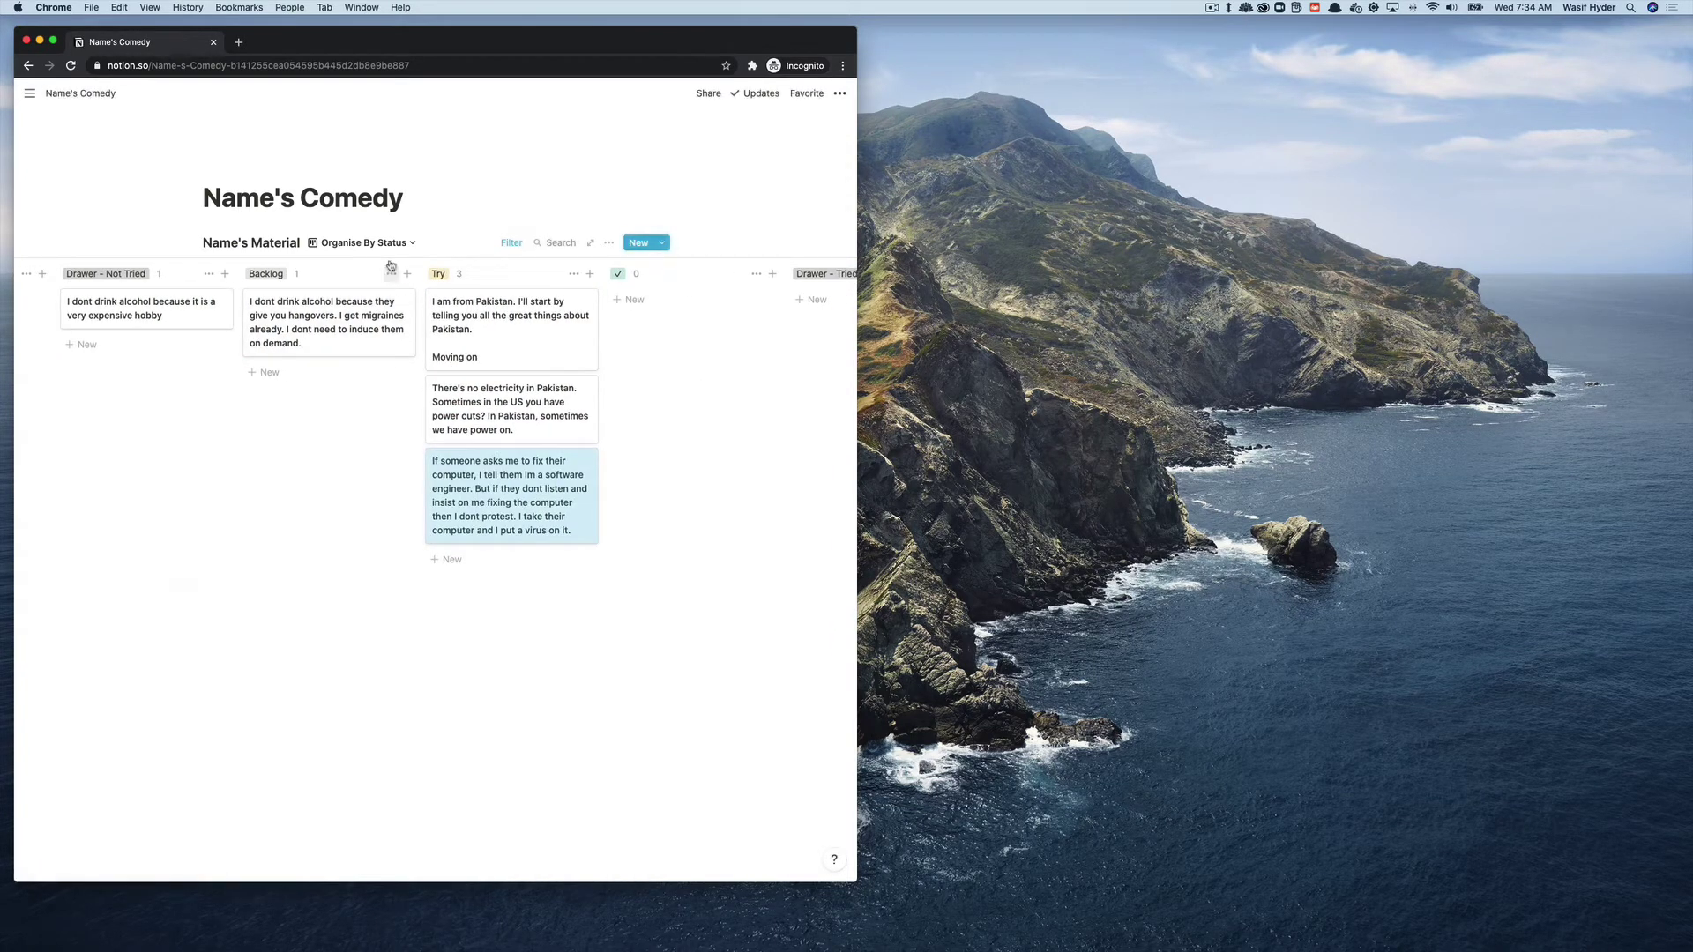
- In the Organise By Bit view, add a group named "Name - Pakistan" and set its color to Default
left_click(362, 243)
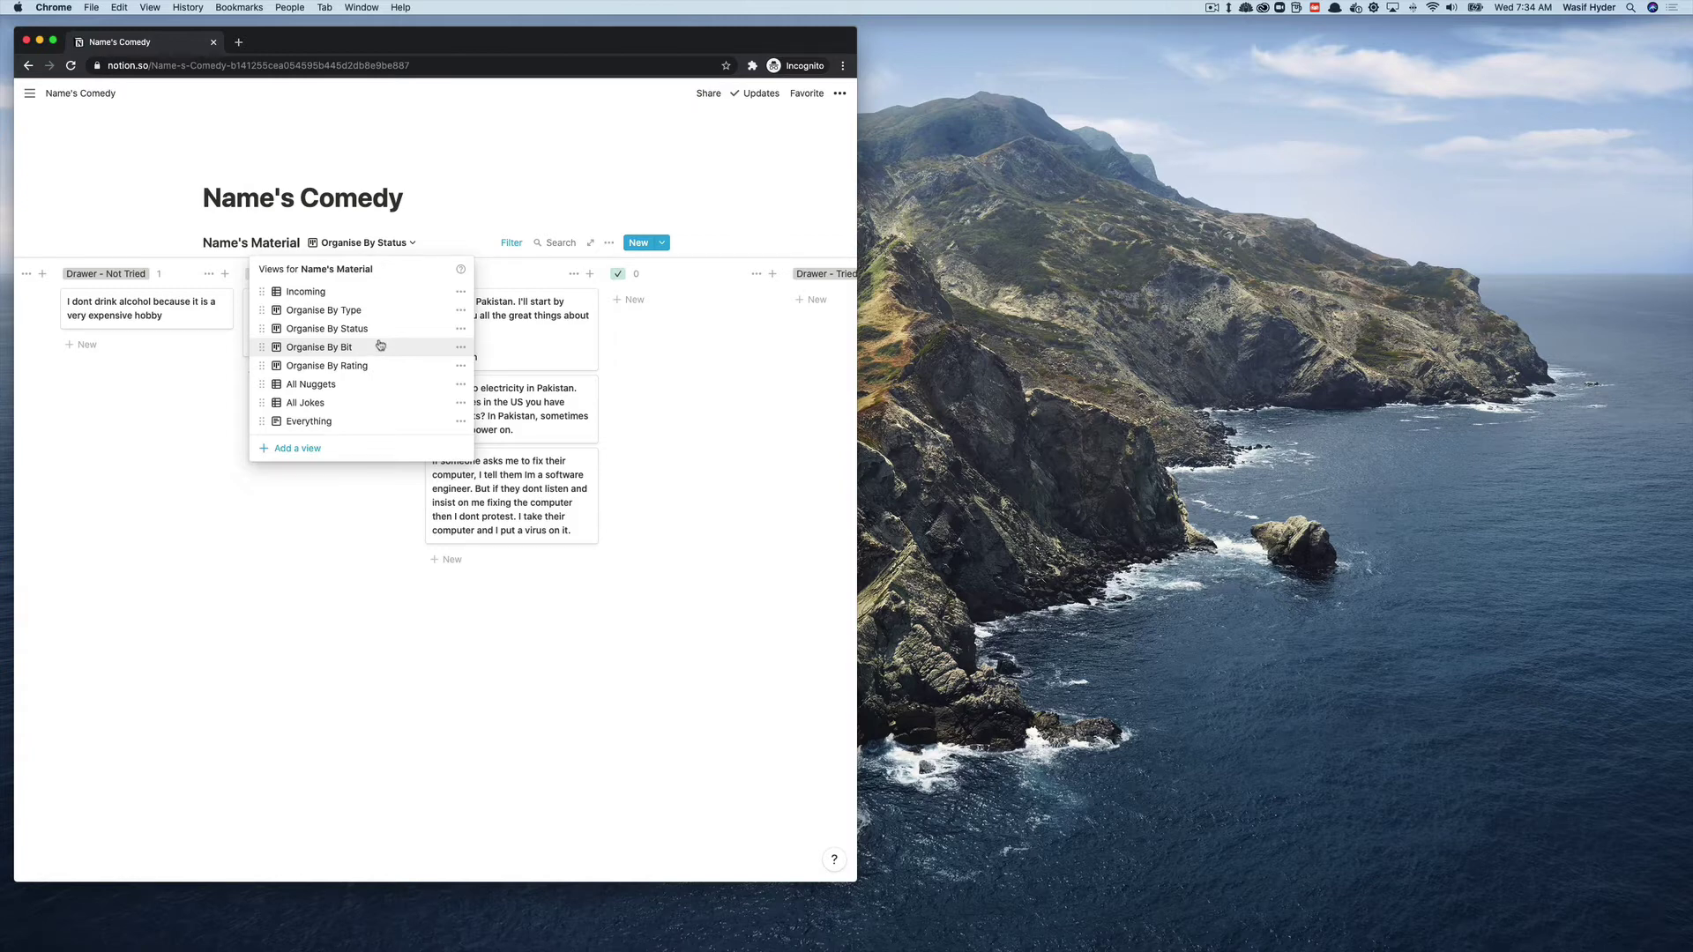
left_click(379, 348)
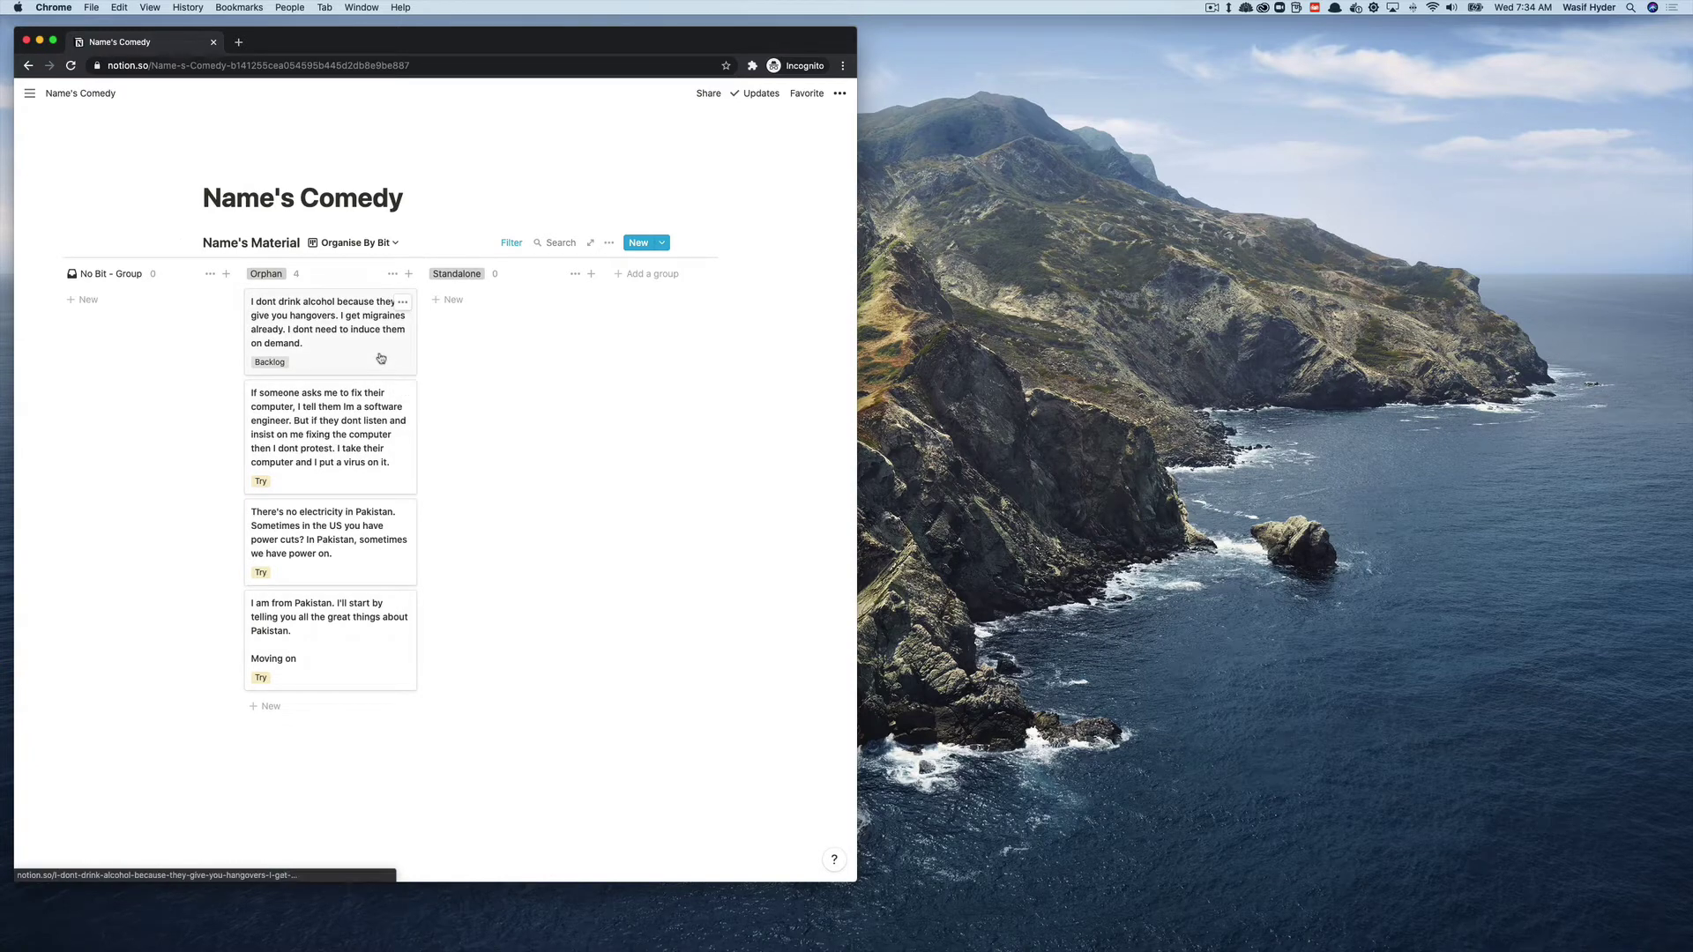
scroll(381, 358, "right", 1)
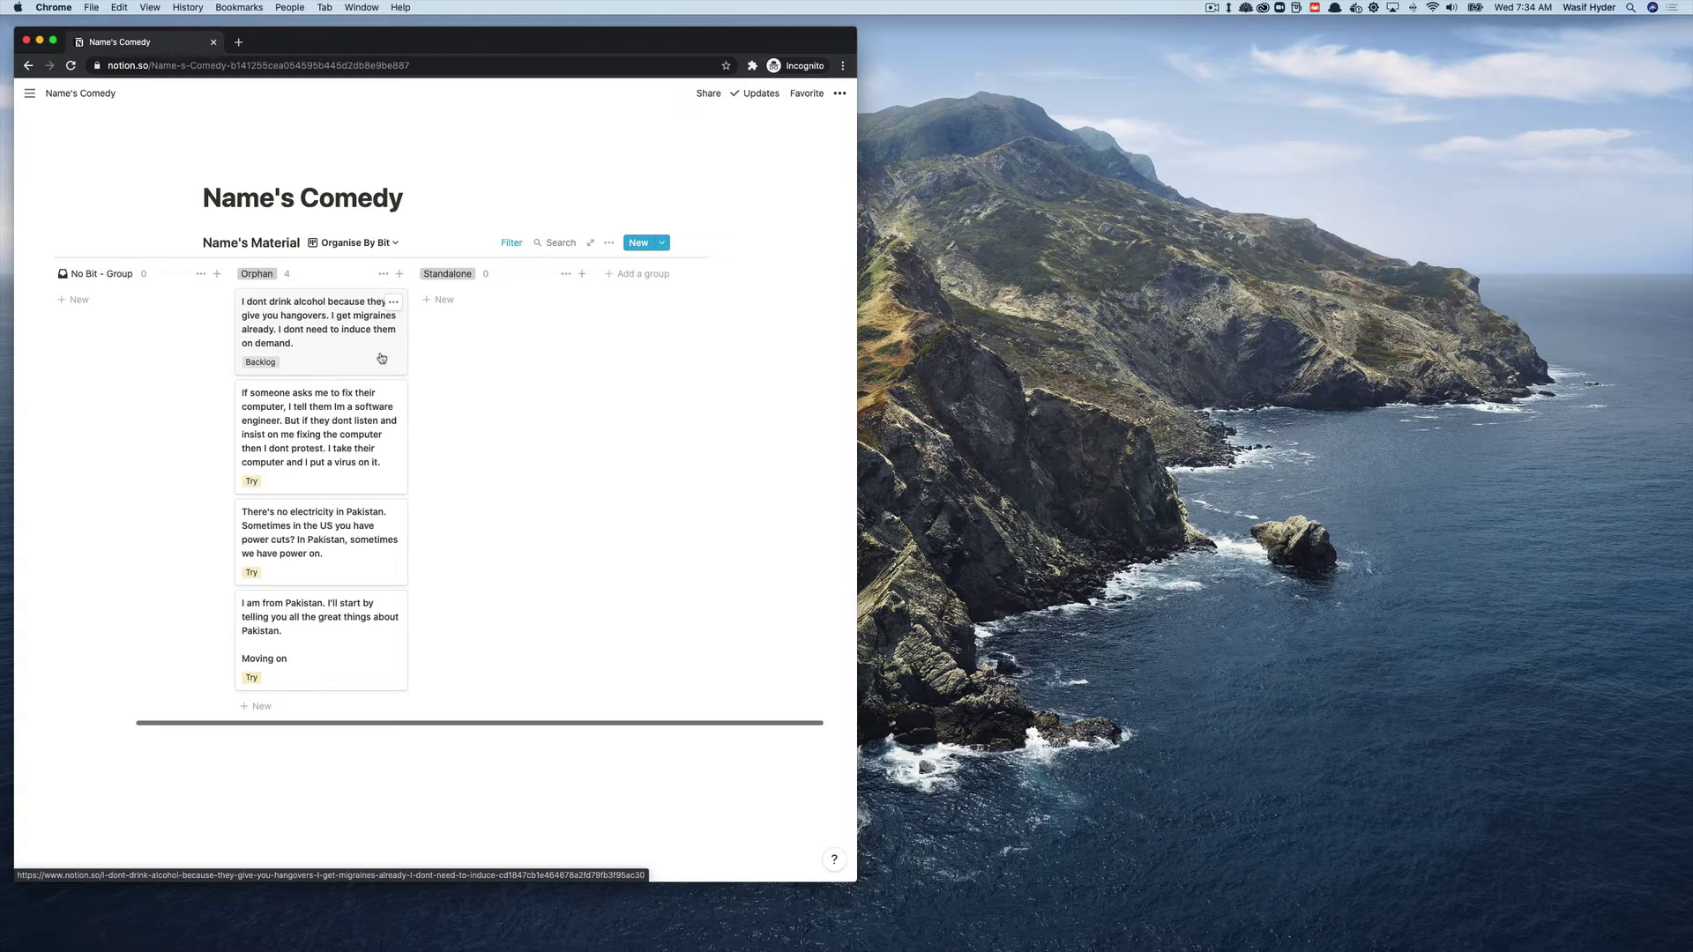
left_click(635, 275)
type("Name - Pakistan")
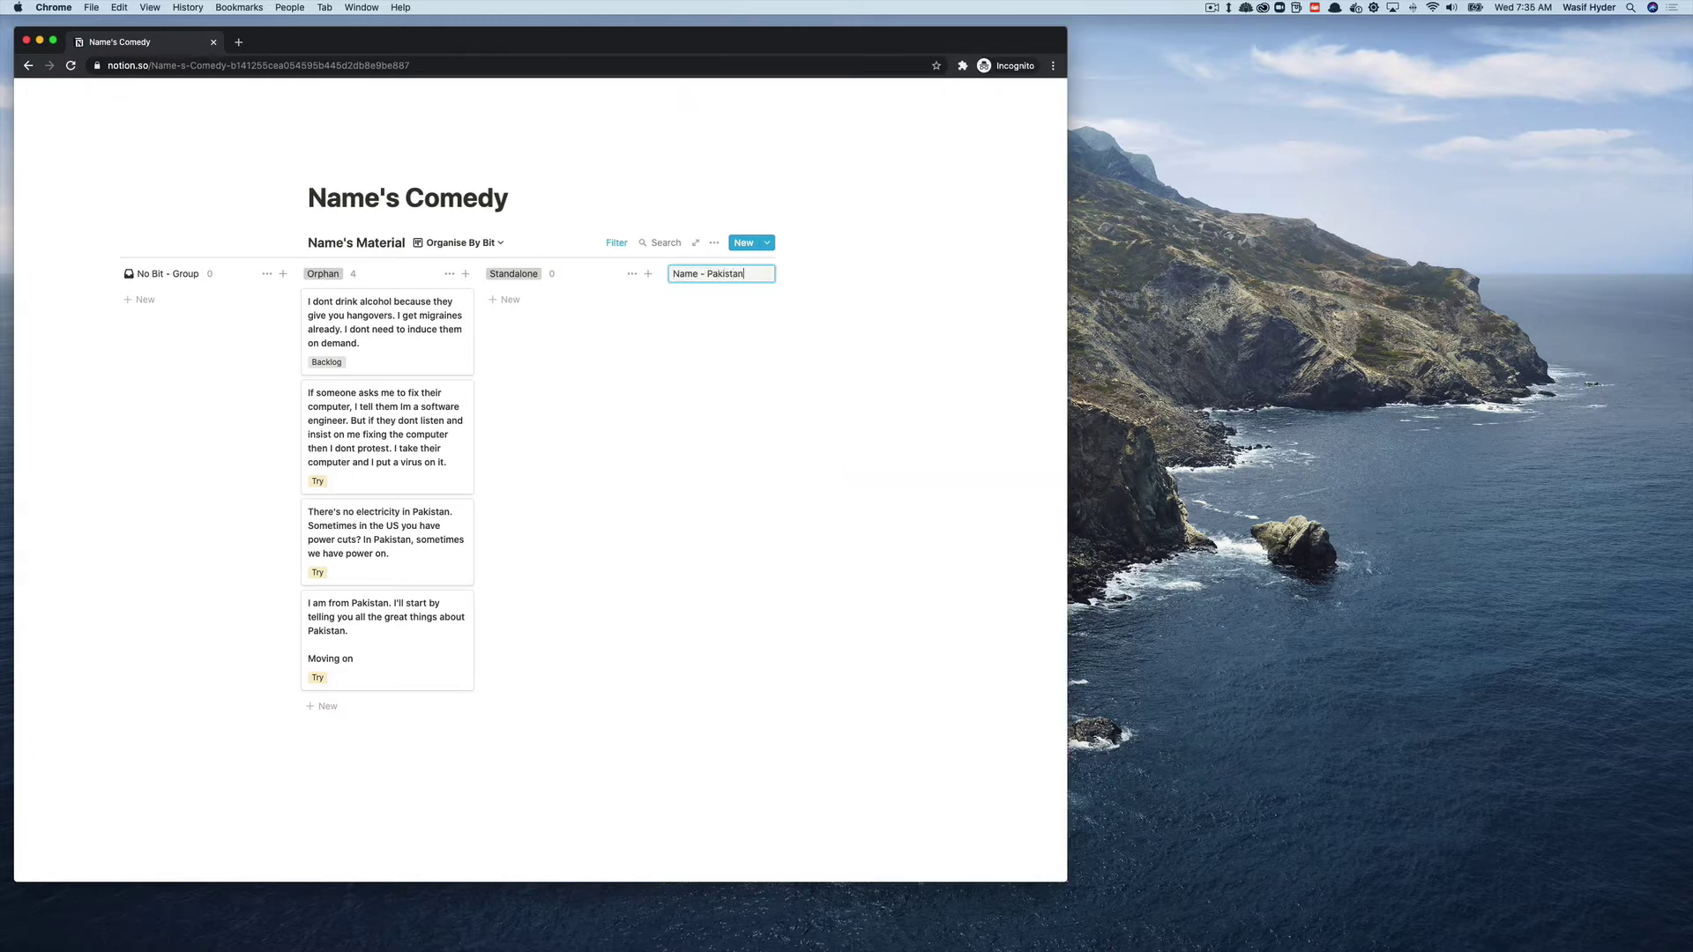
key("Return")
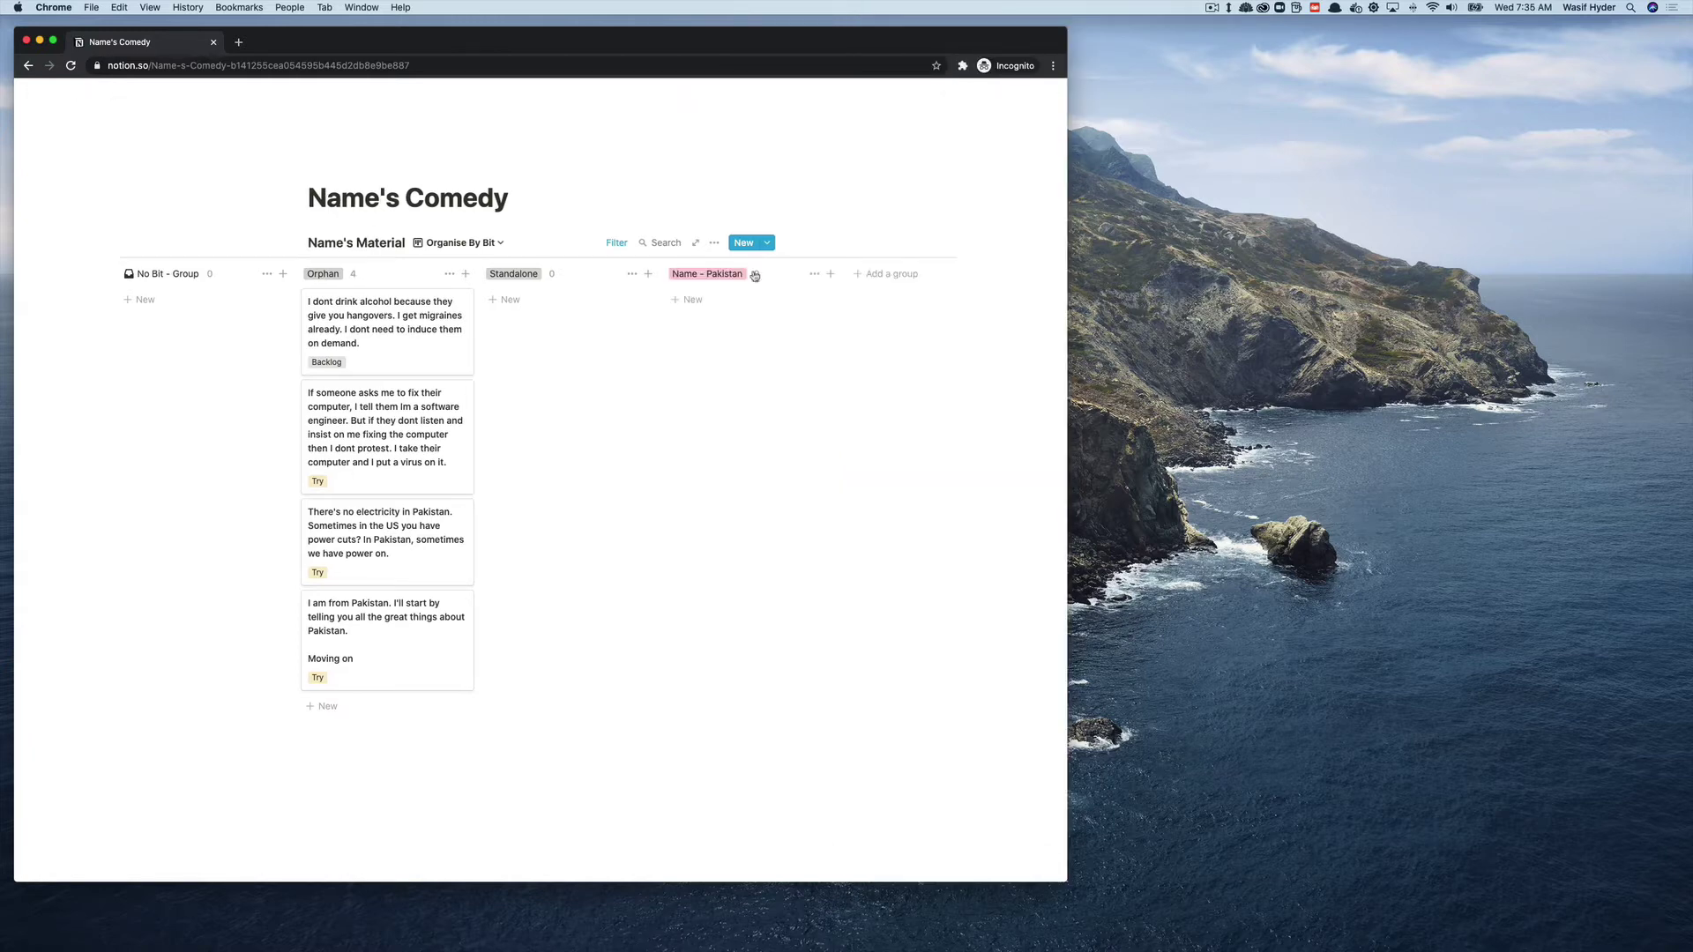
left_click(814, 273)
left_click(812, 363)
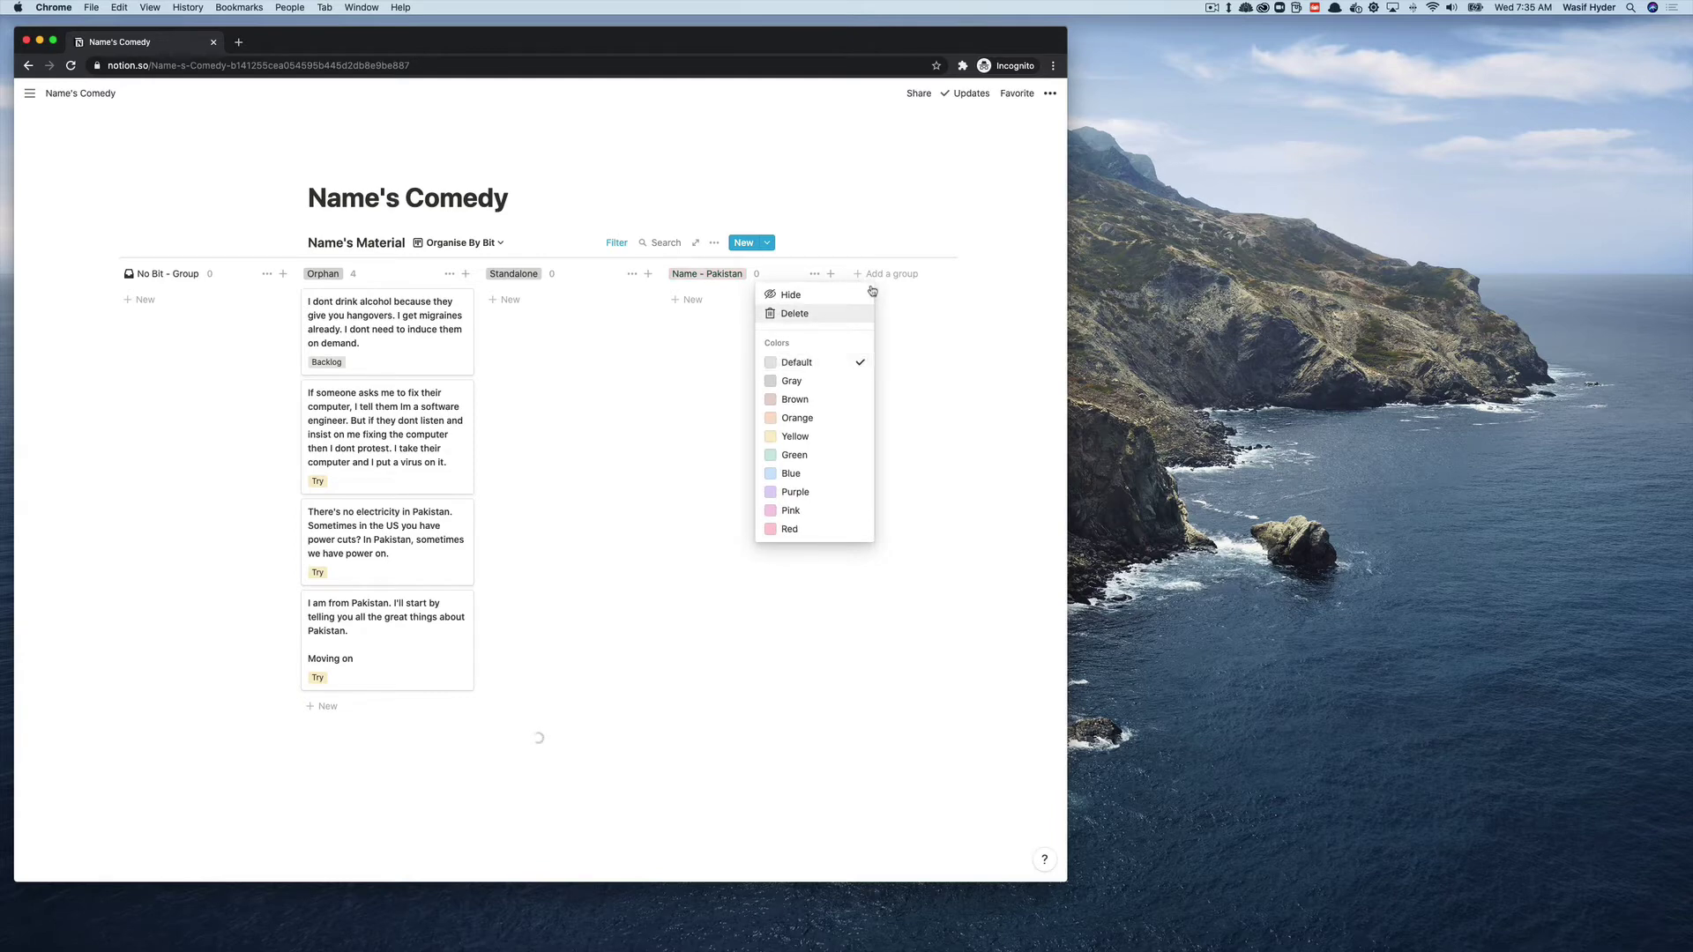
left_click(872, 291)
- Move the two Pakistan jokes to the Name - Pakistan group and the hangover and computer jokes to Standalone
left_click_drag(298, 531, 686, 324)
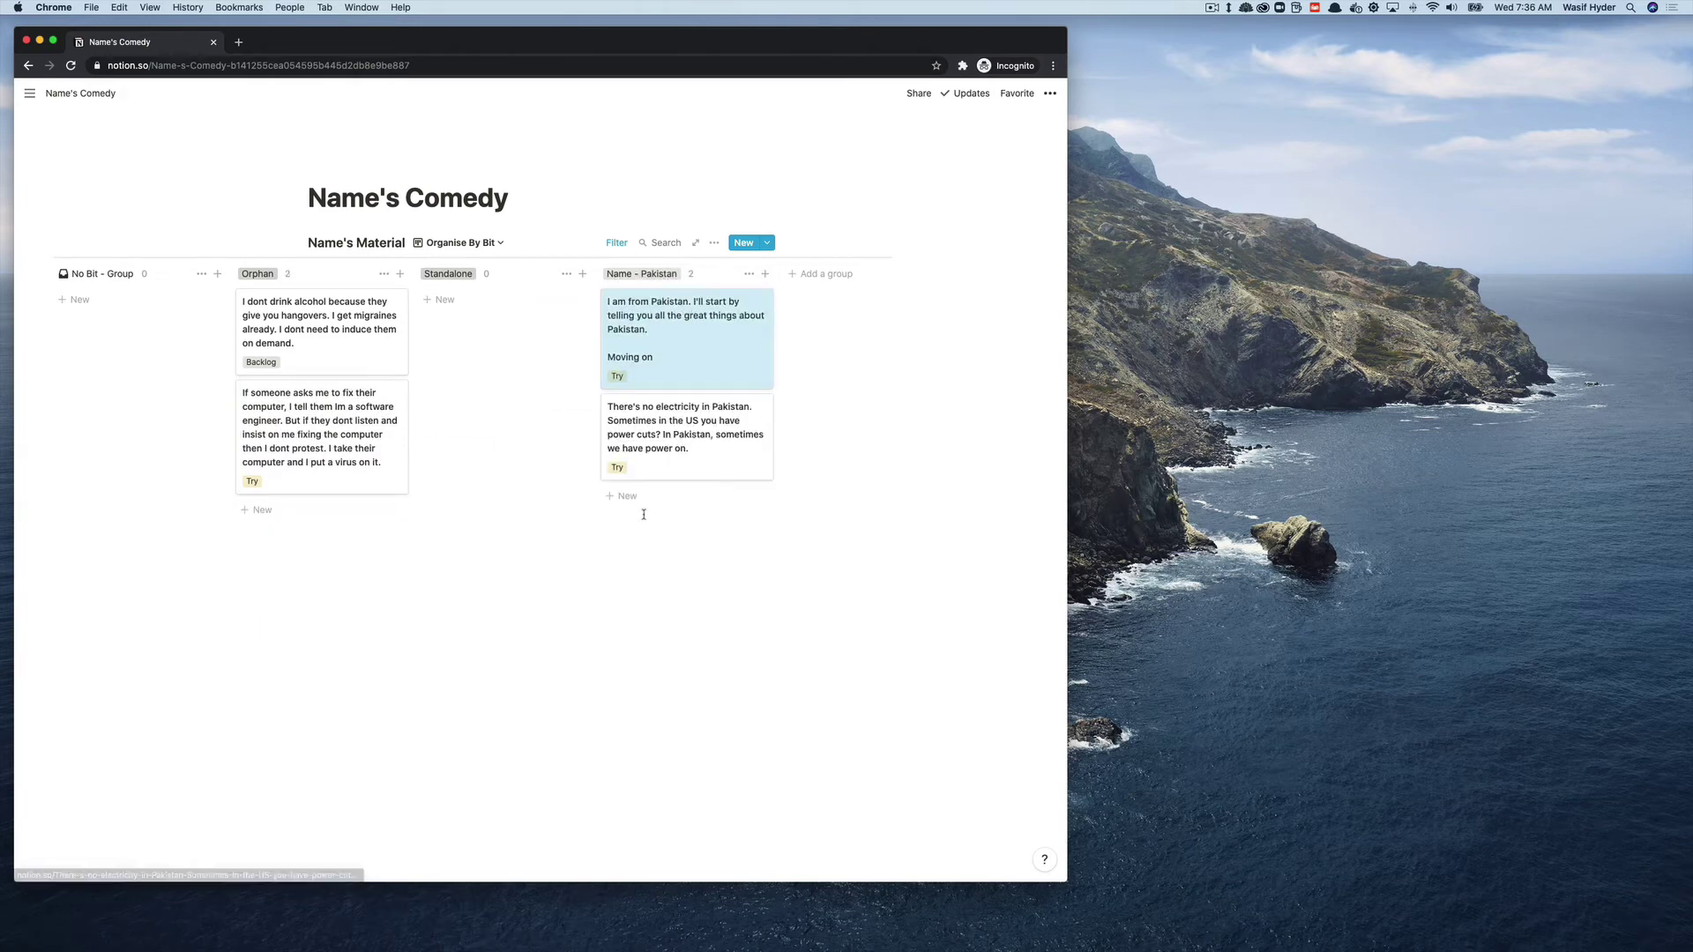
left_click_drag(362, 333, 482, 315)
left_click_drag(366, 340, 495, 376)
left_click(490, 532)
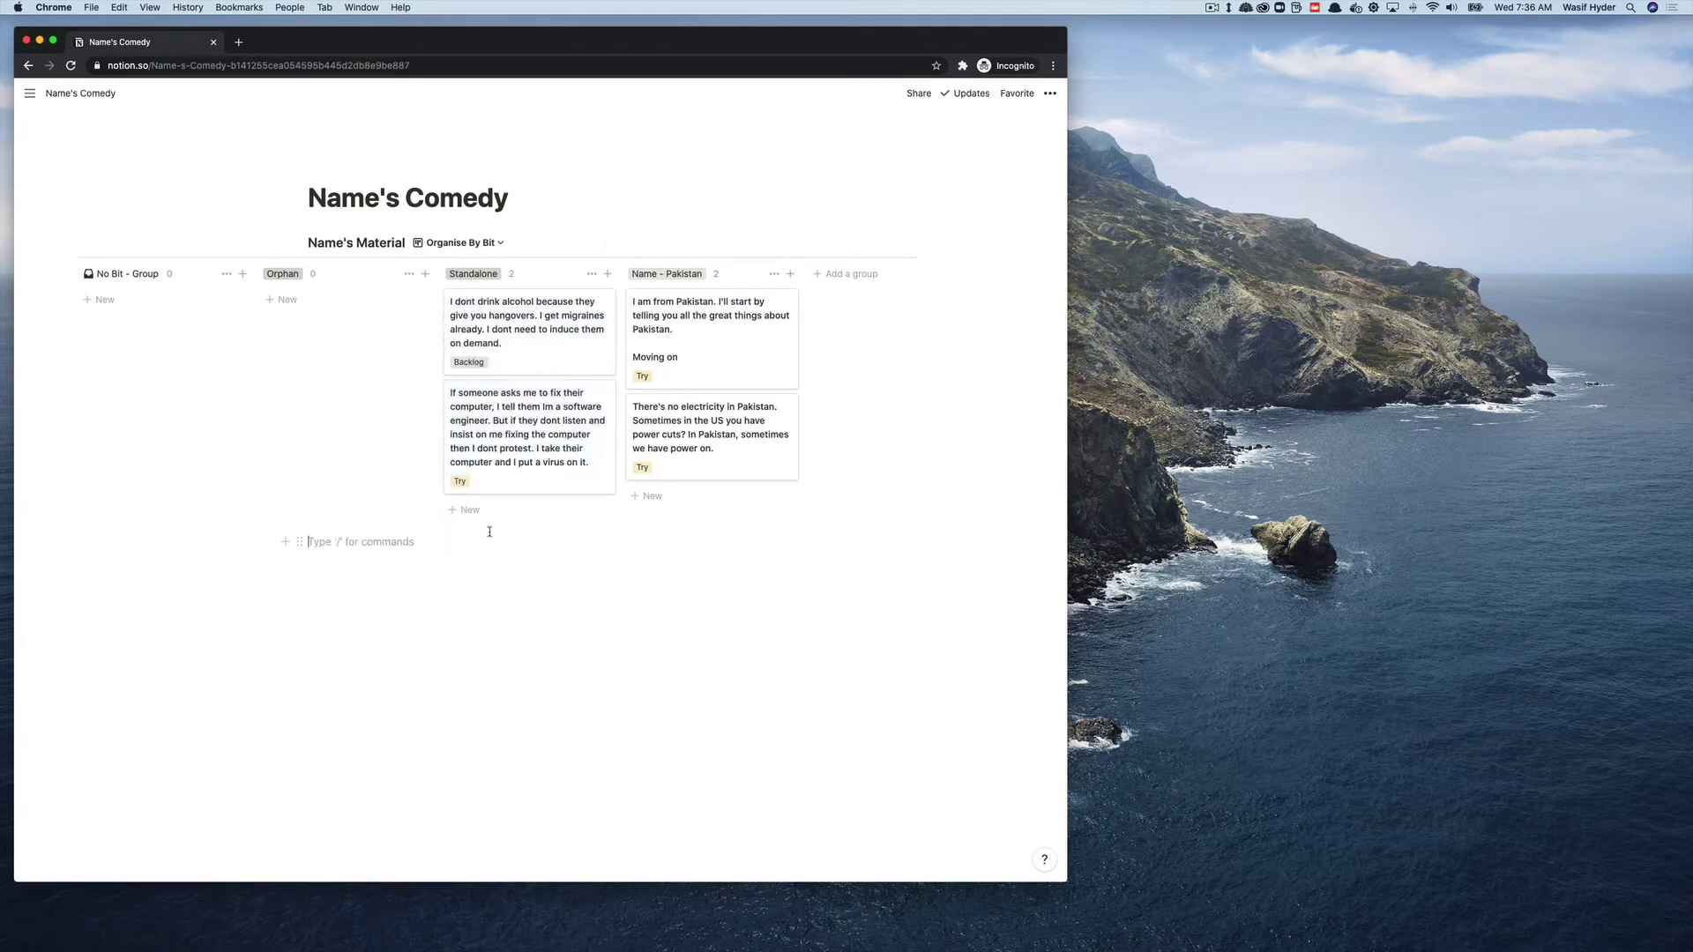
- In the Organise By Rating view, rate the hangover joke E, the computer joke D, and both Pakistan jokes C
left_click(466, 245)
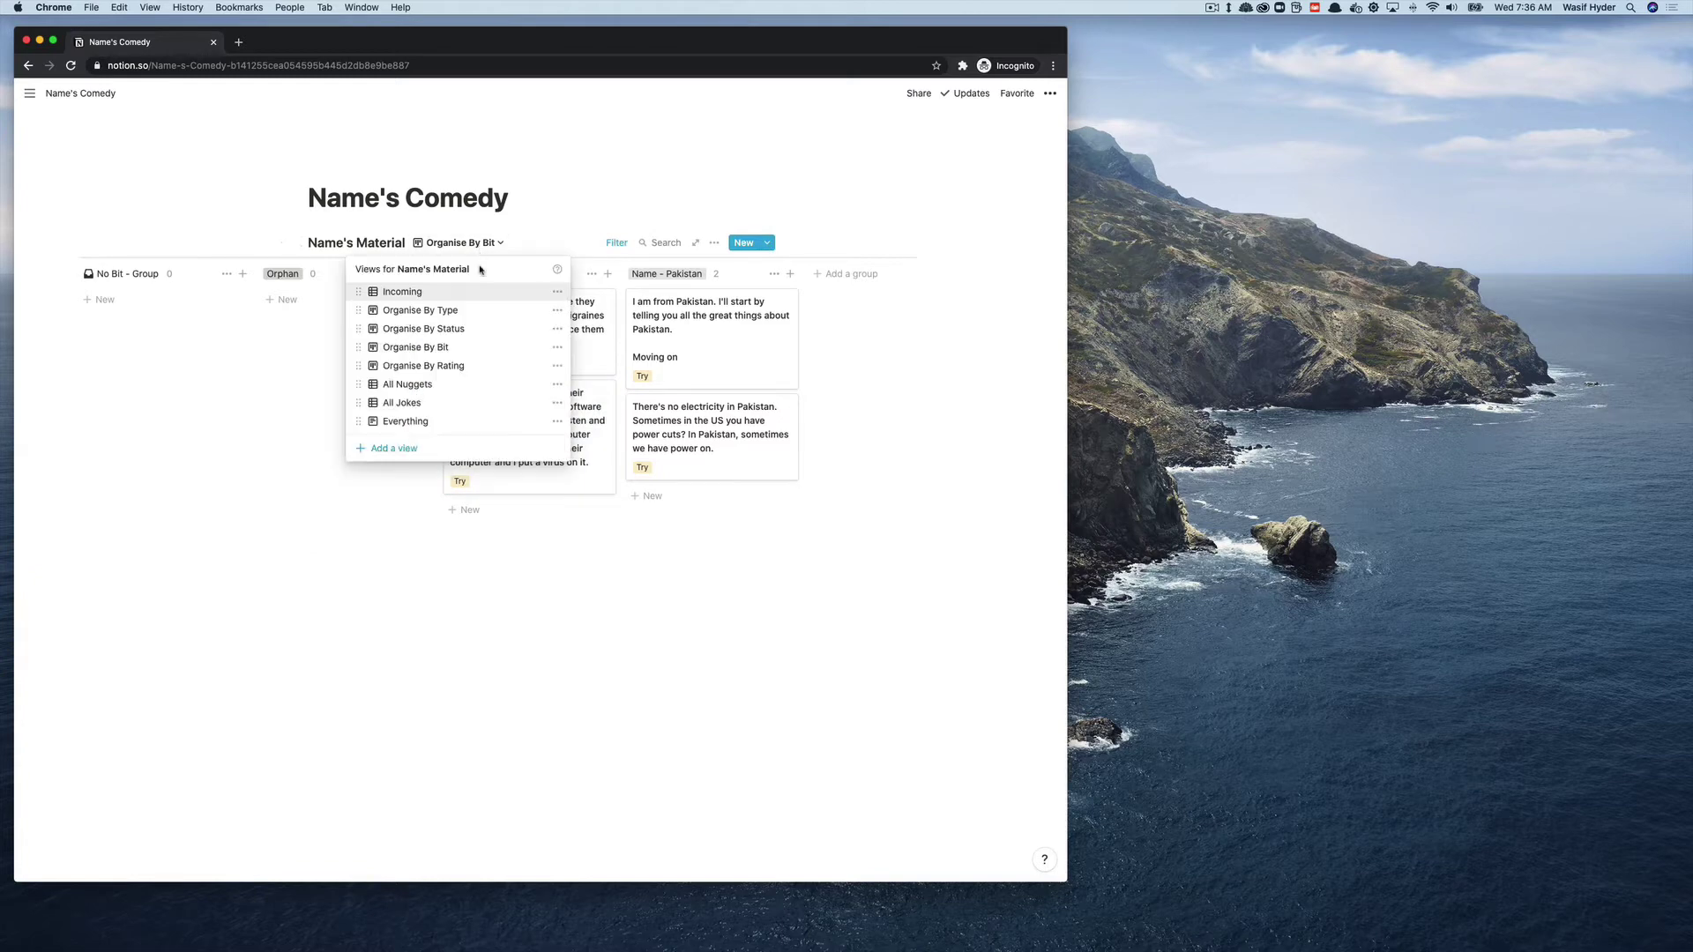
left_click(463, 367)
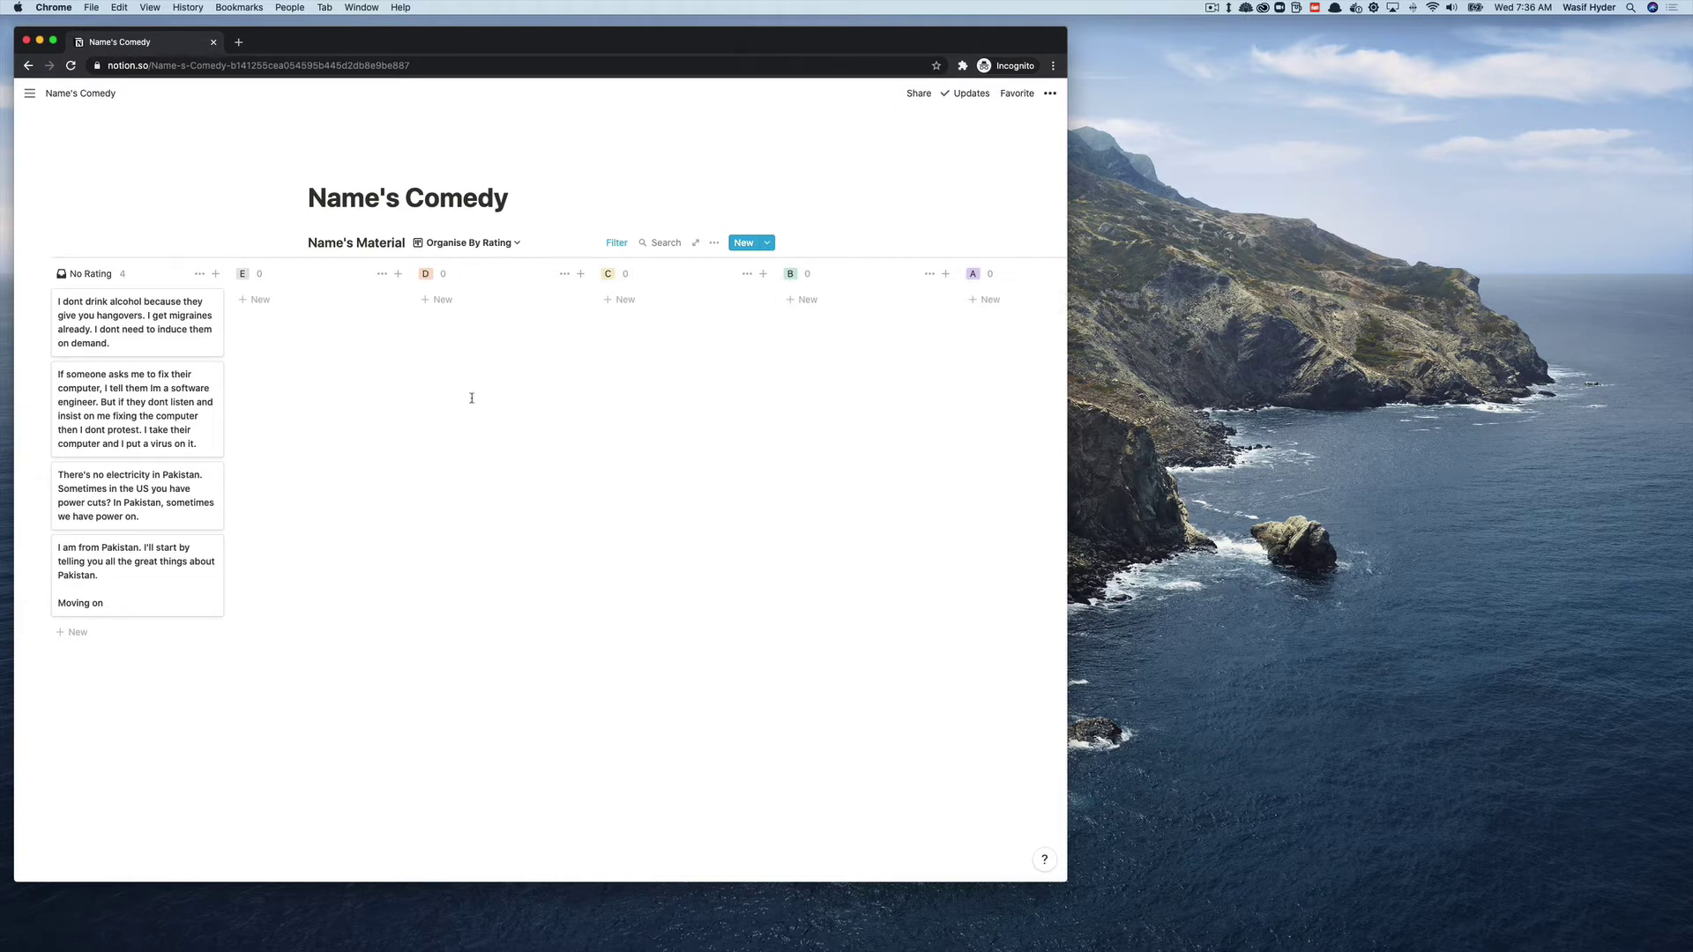
scroll(375, 419, "down", 1)
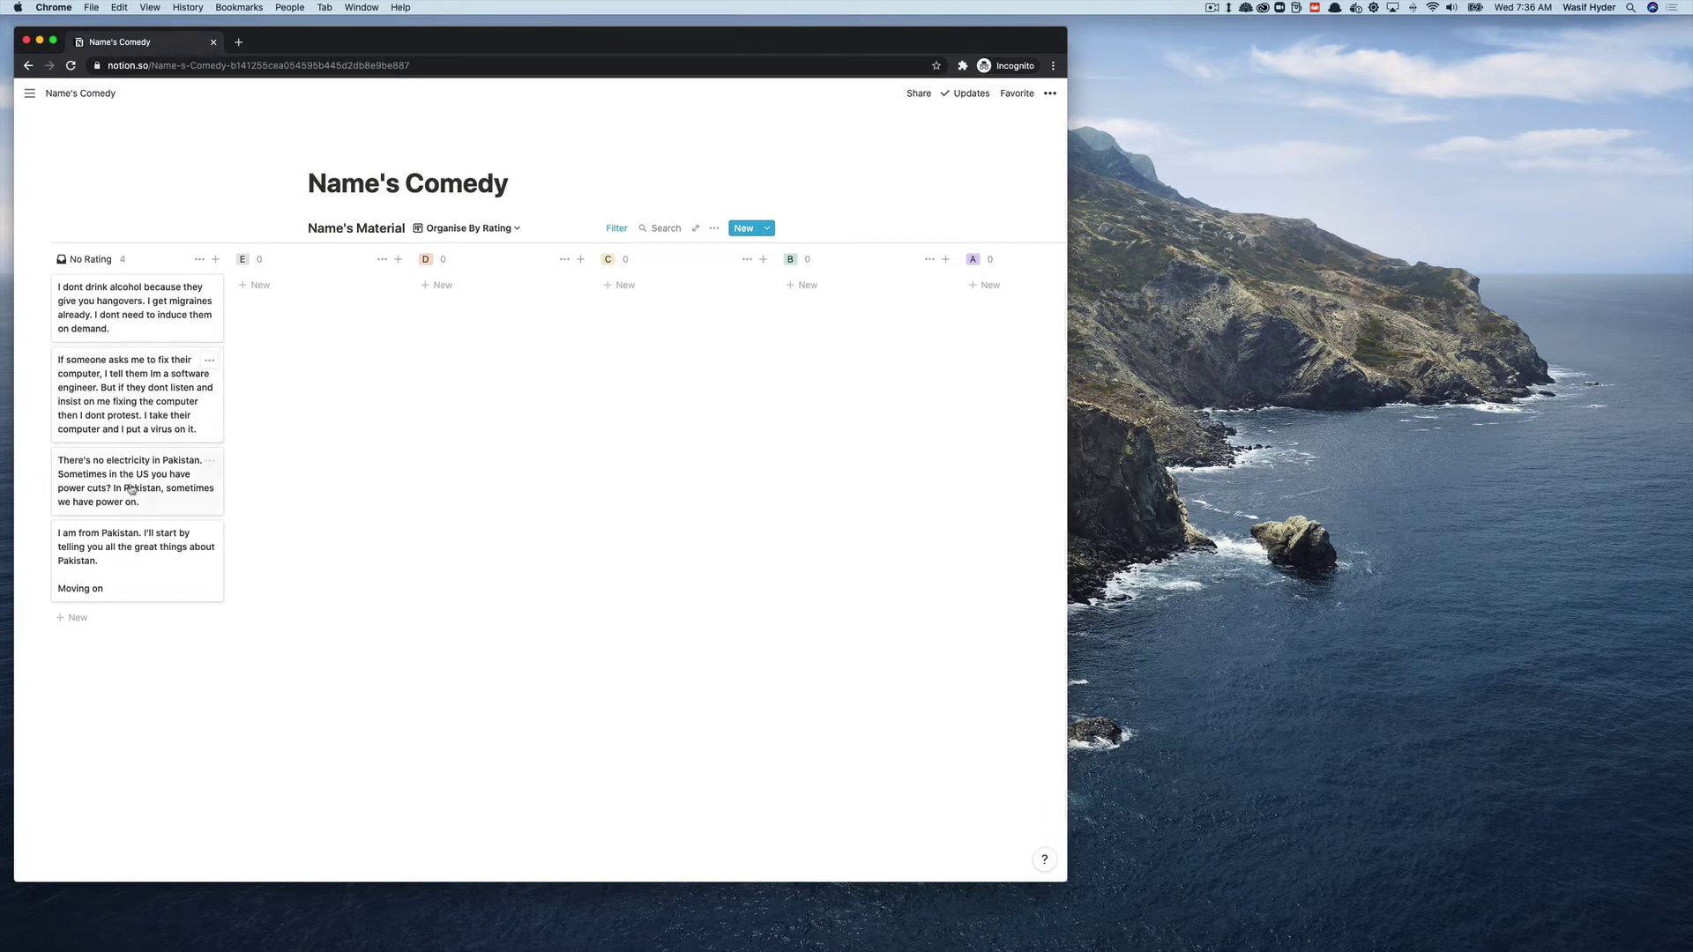
left_click_drag(116, 551, 646, 296)
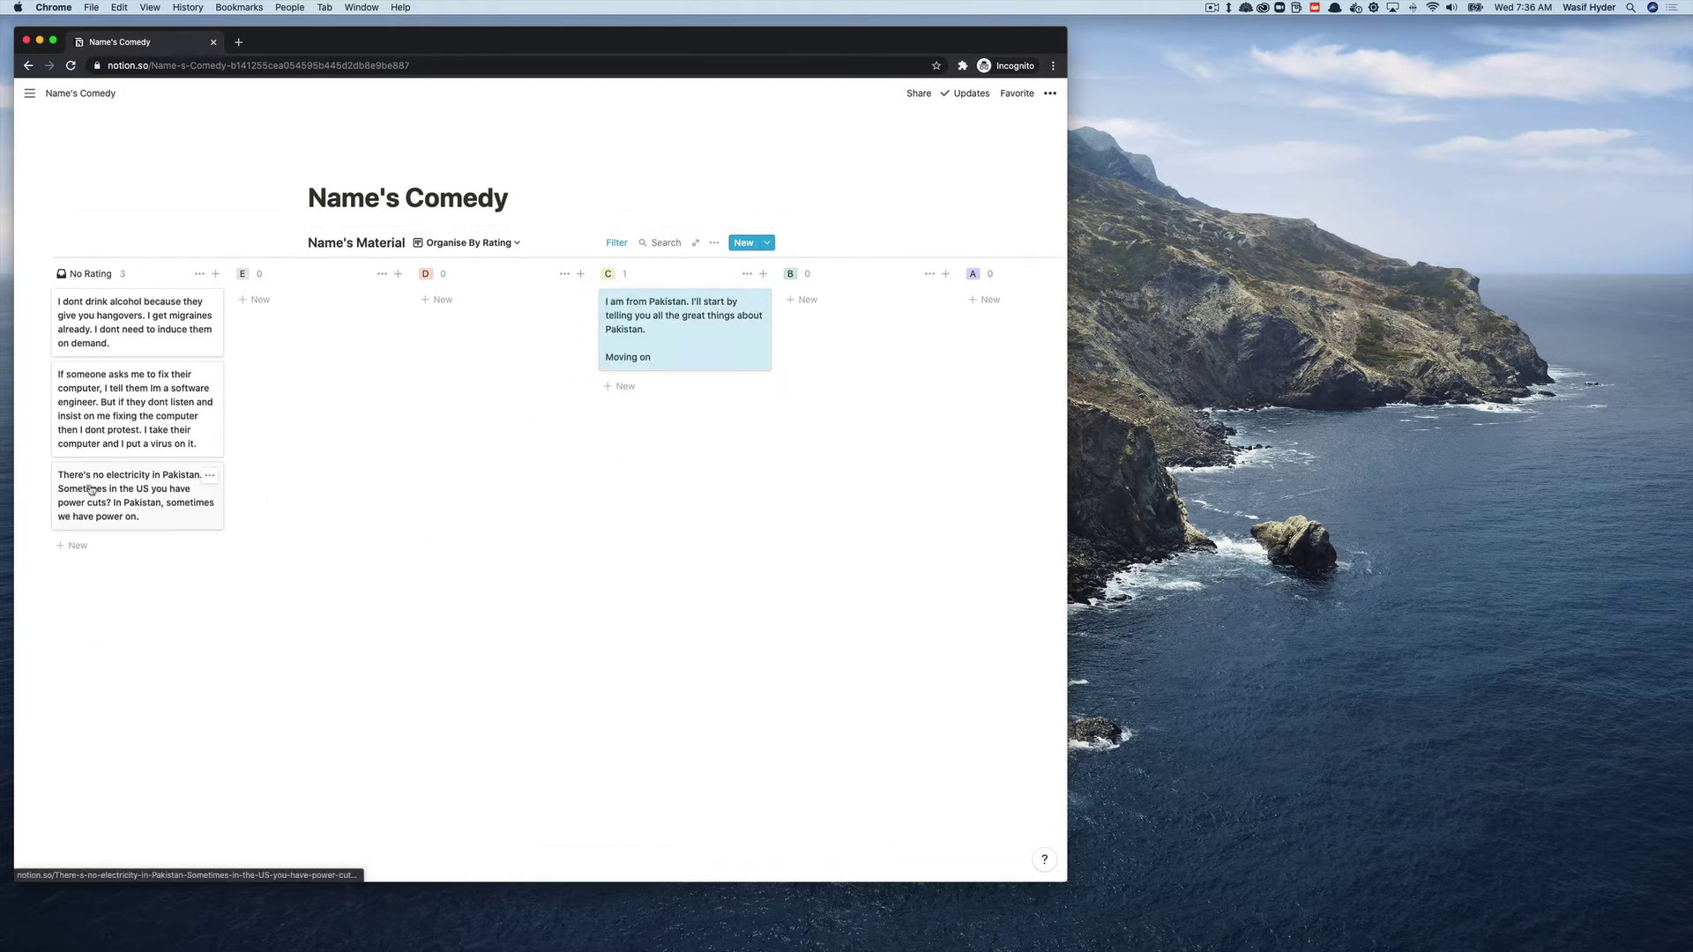
left_click_drag(121, 318, 280, 317)
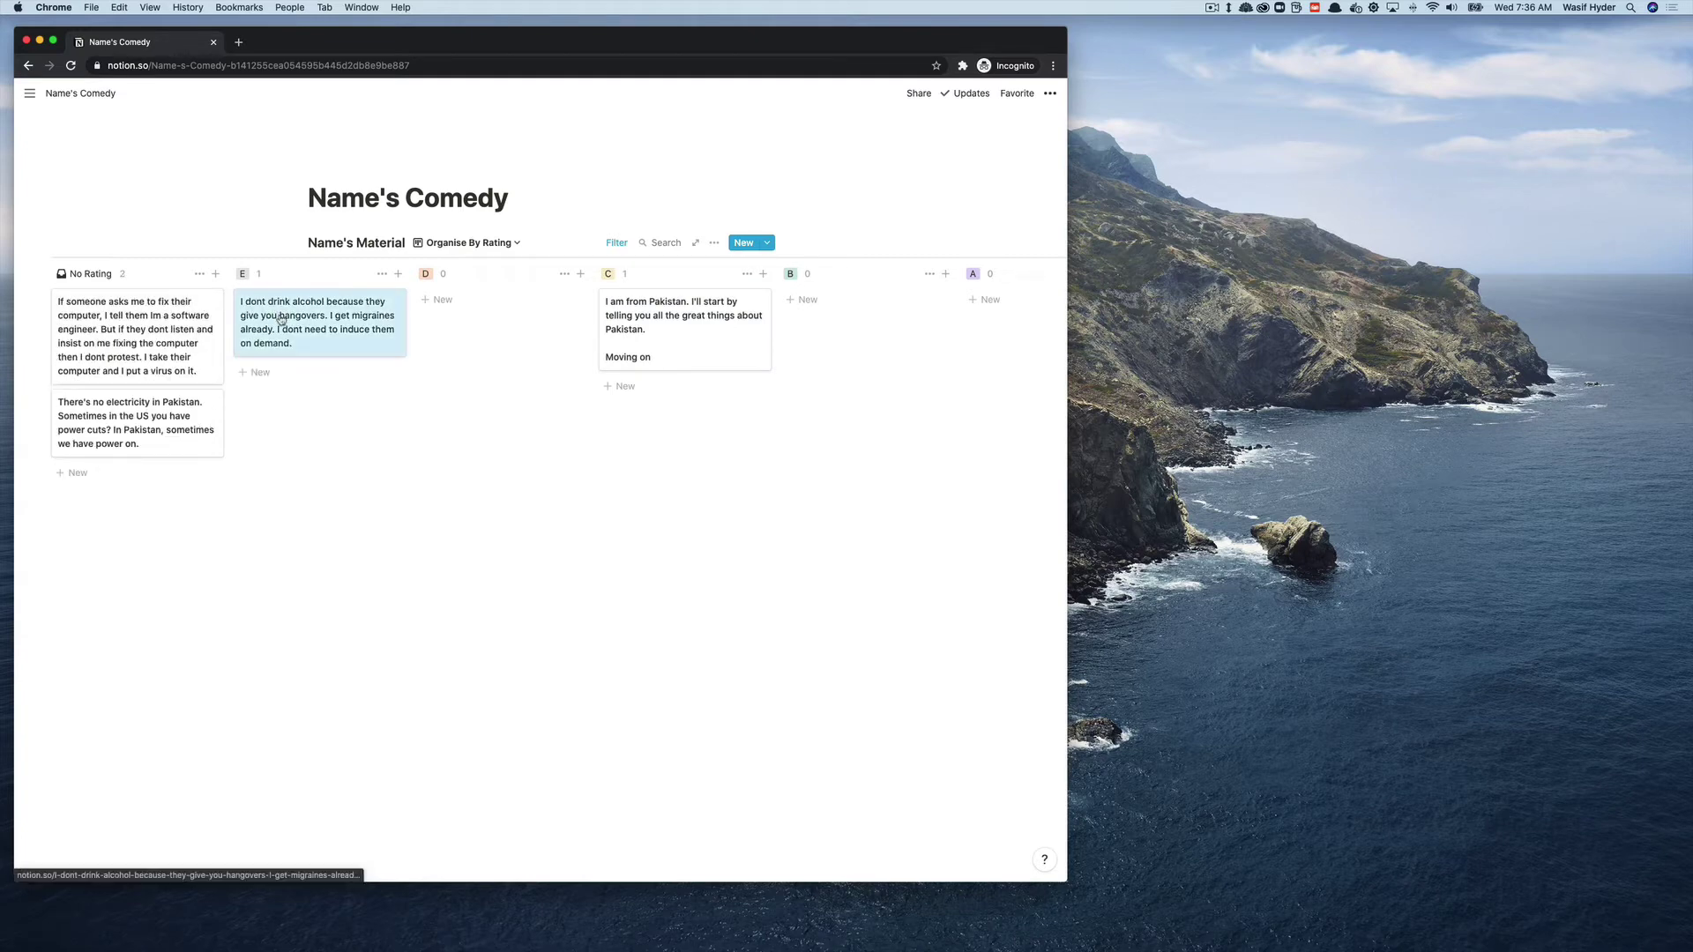
left_click_drag(141, 329, 507, 328)
left_click_drag(105, 309, 498, 314)
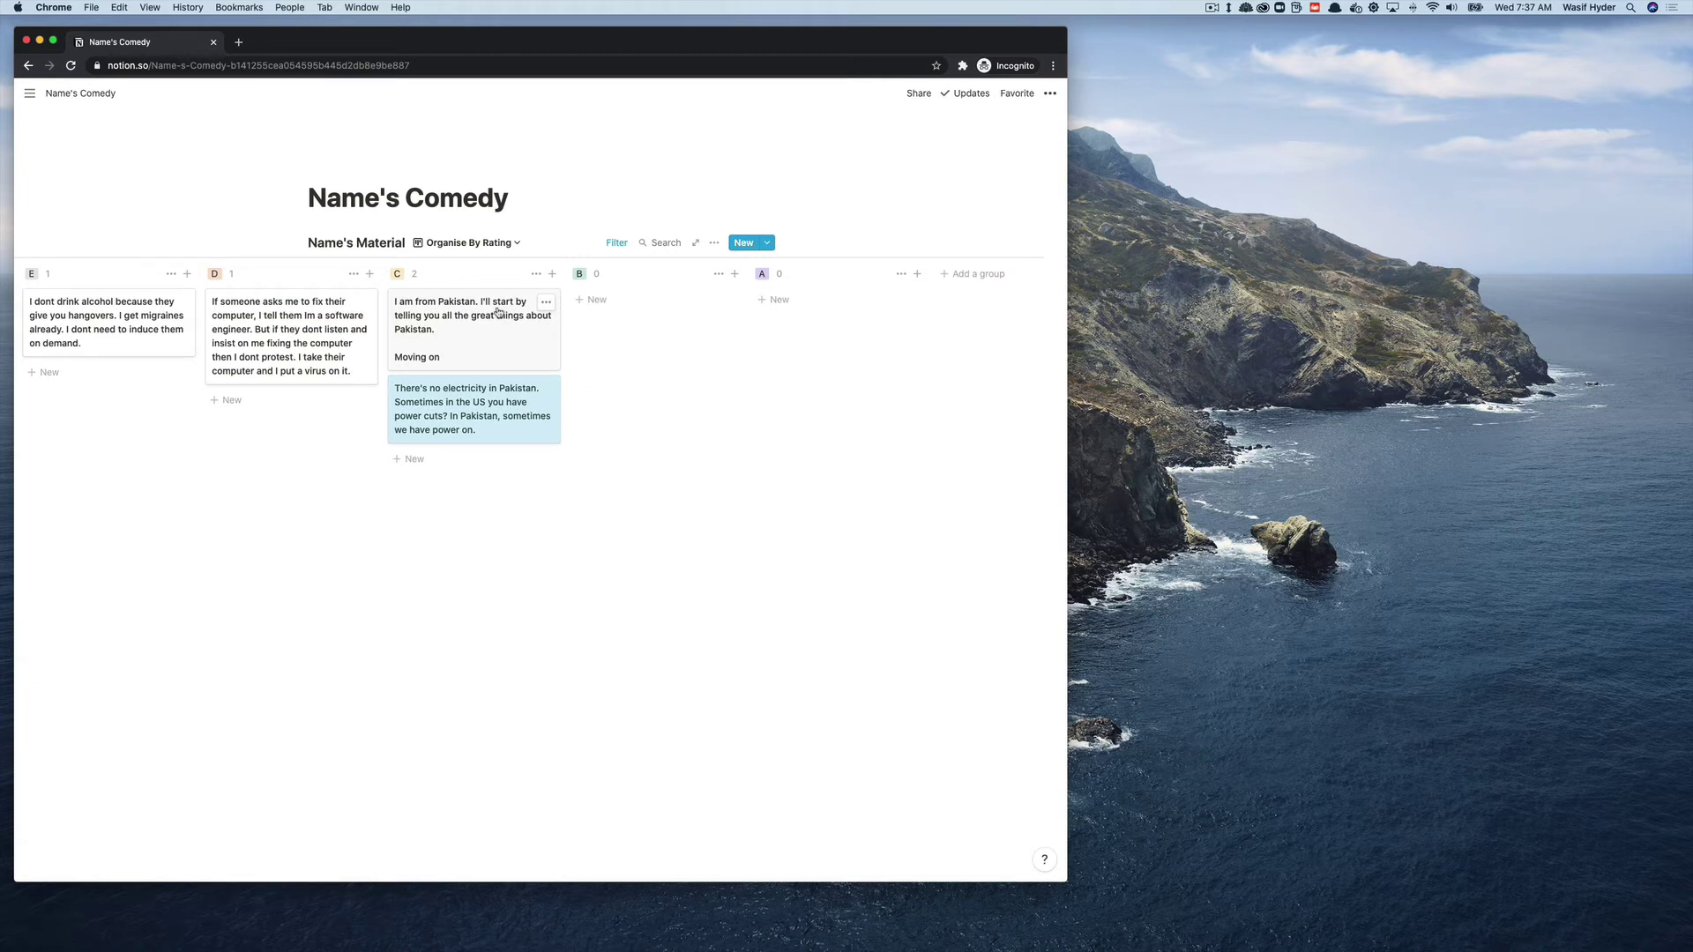
- Raise the "I am from Pakistan" joke to rating A and the electricity joke to rating B
left_click_drag(498, 313, 797, 302)
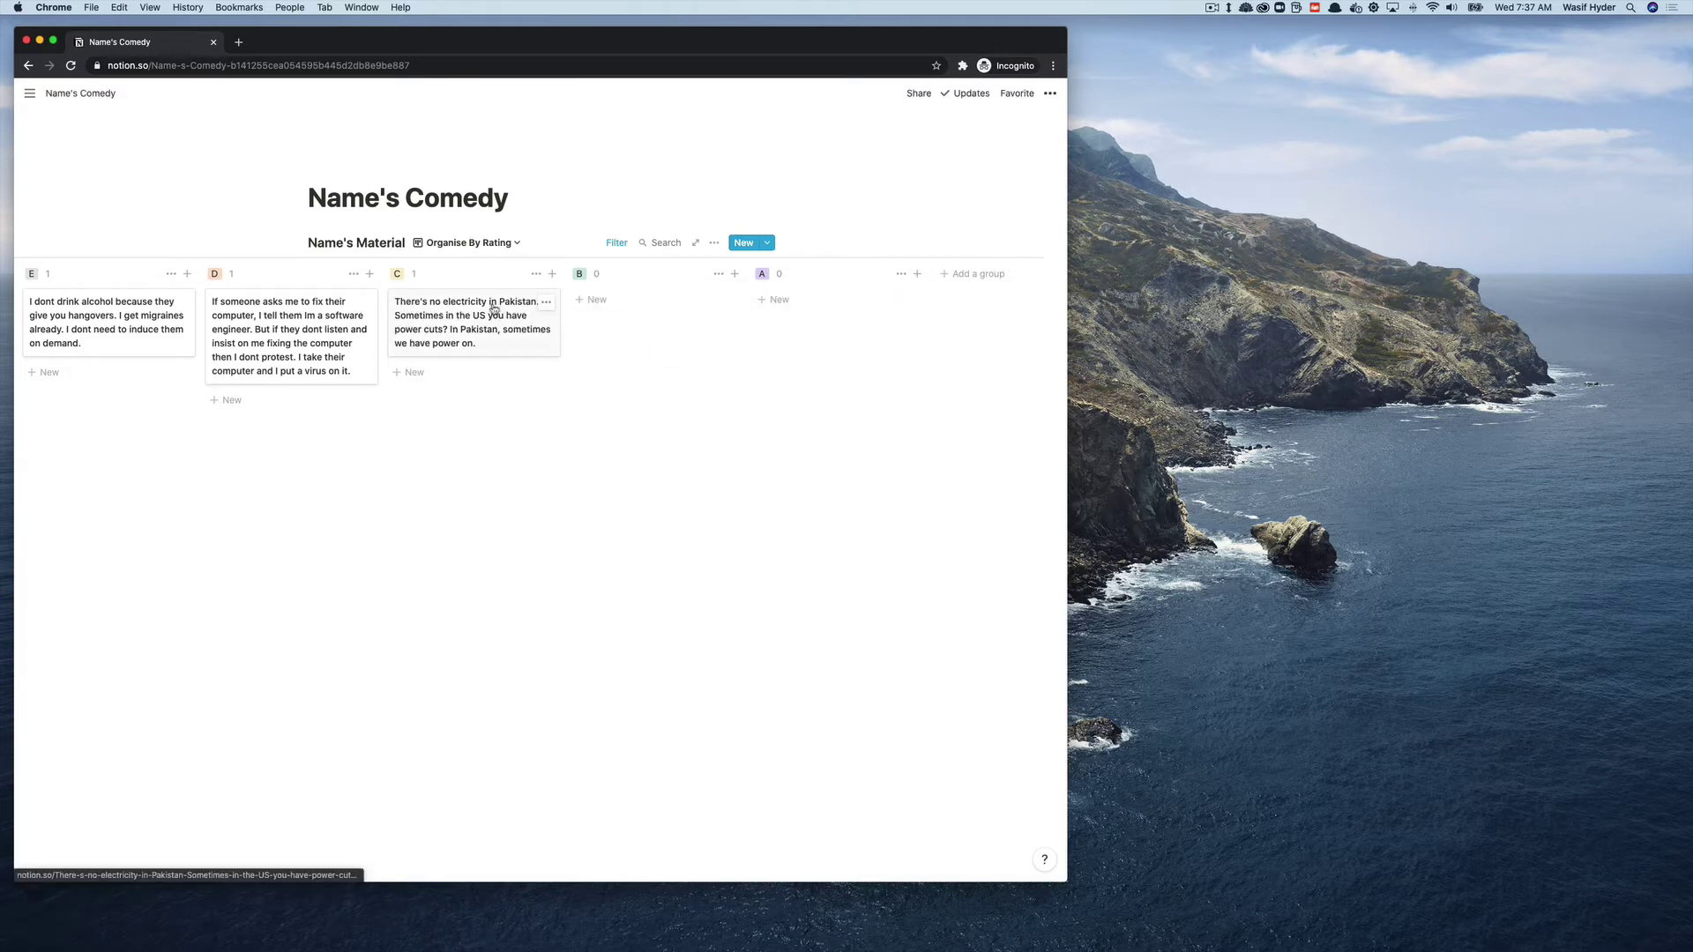
left_click_drag(495, 308, 673, 309)
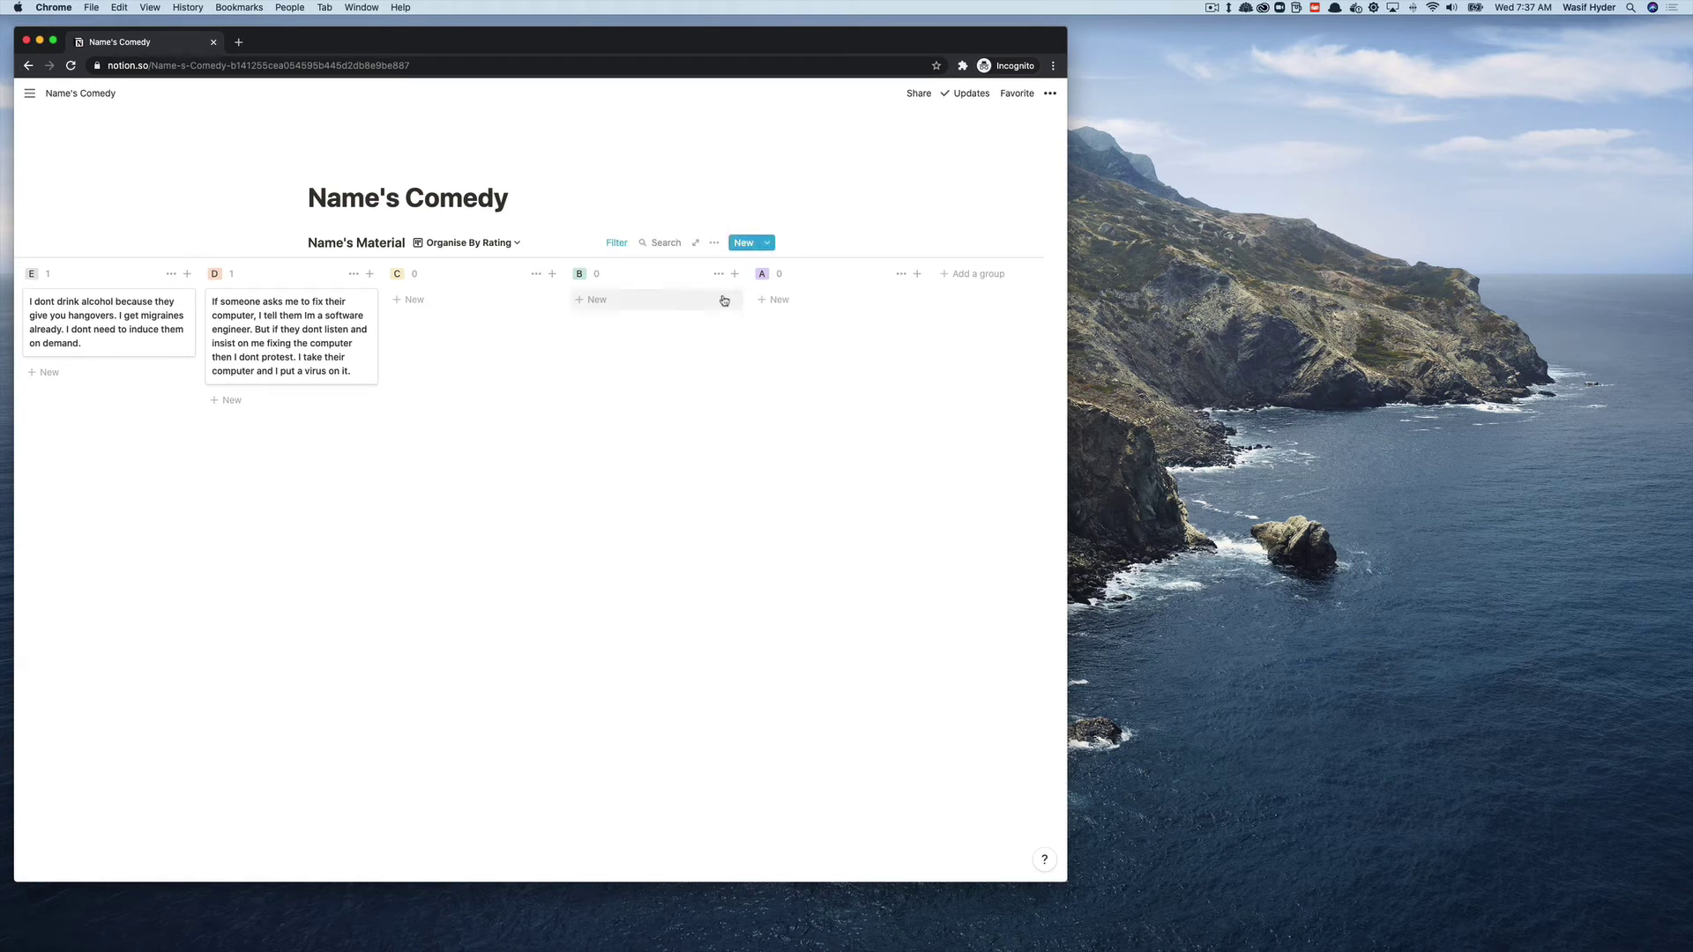
- In the Organise By Bit view, set the status of both Name - Pakistan jokes to the check mark together
left_click(500, 244)
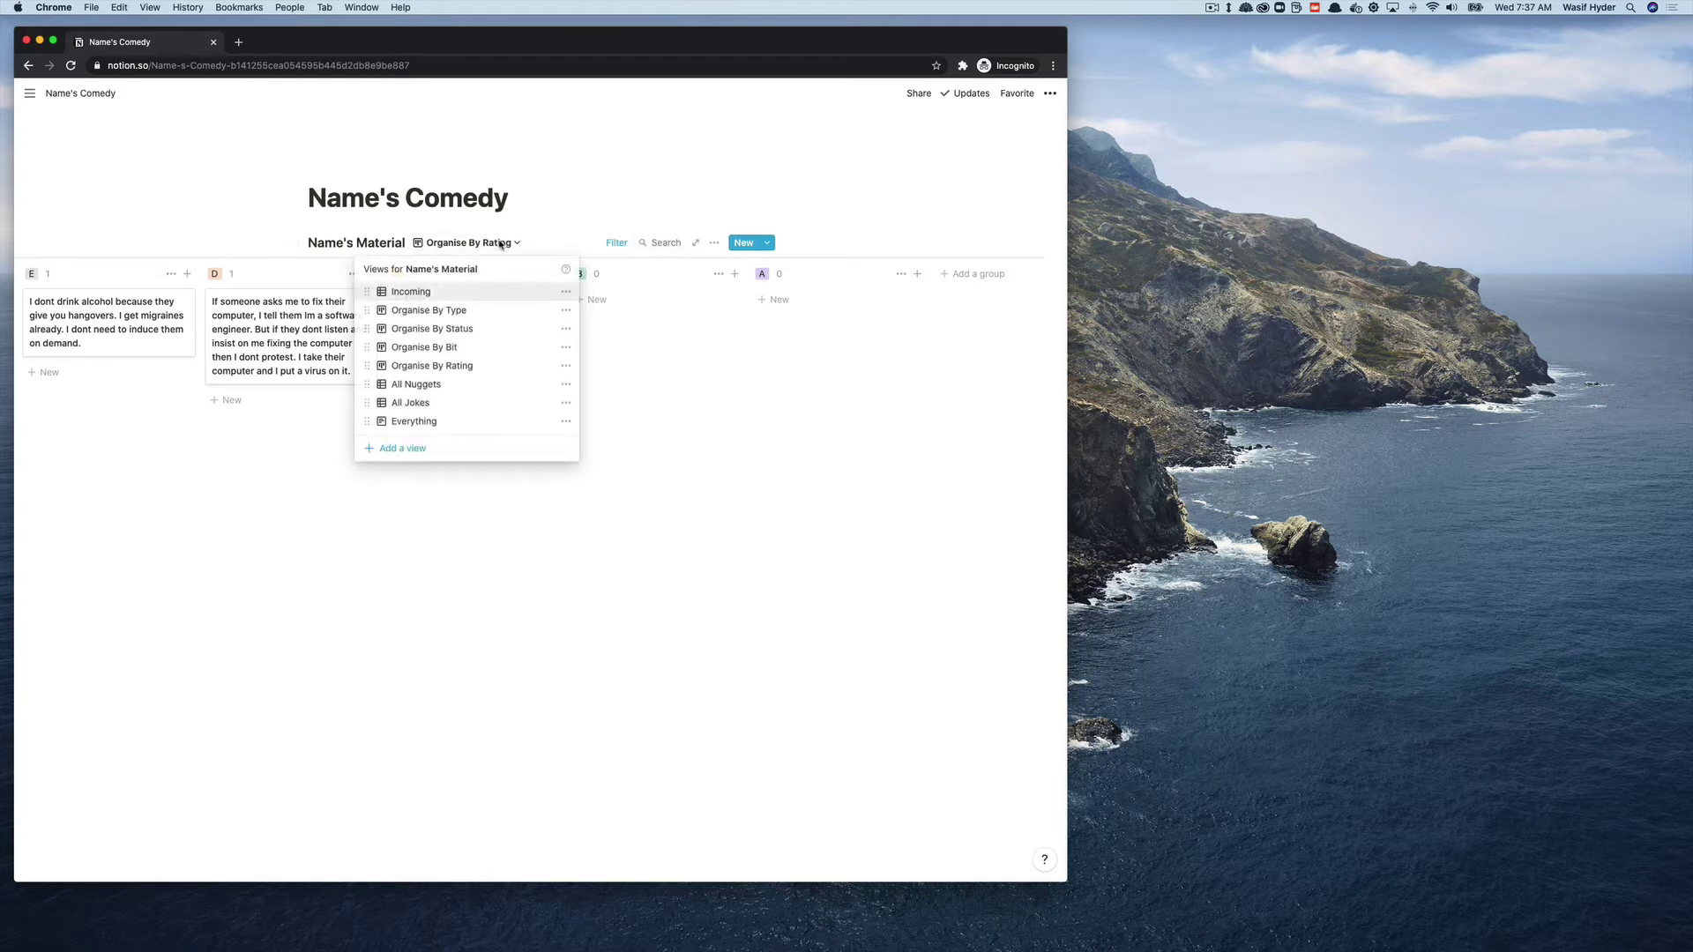
left_click(493, 346)
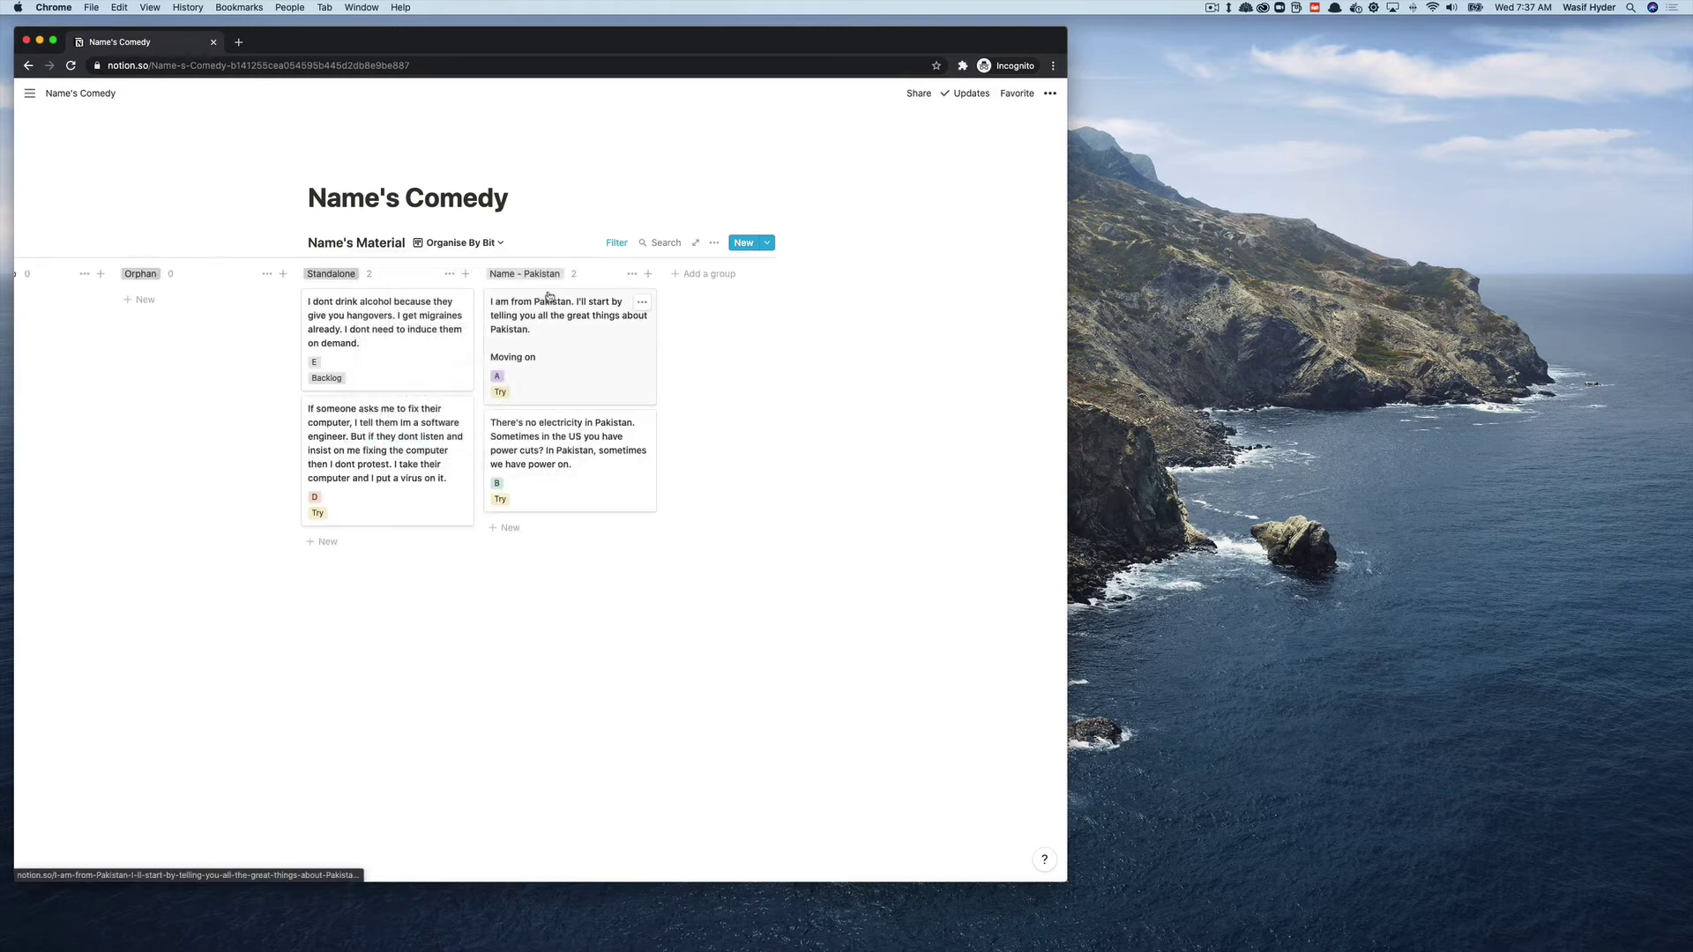
left_click_drag(662, 359, 565, 483)
right_click(565, 484)
mouse_move(617, 589)
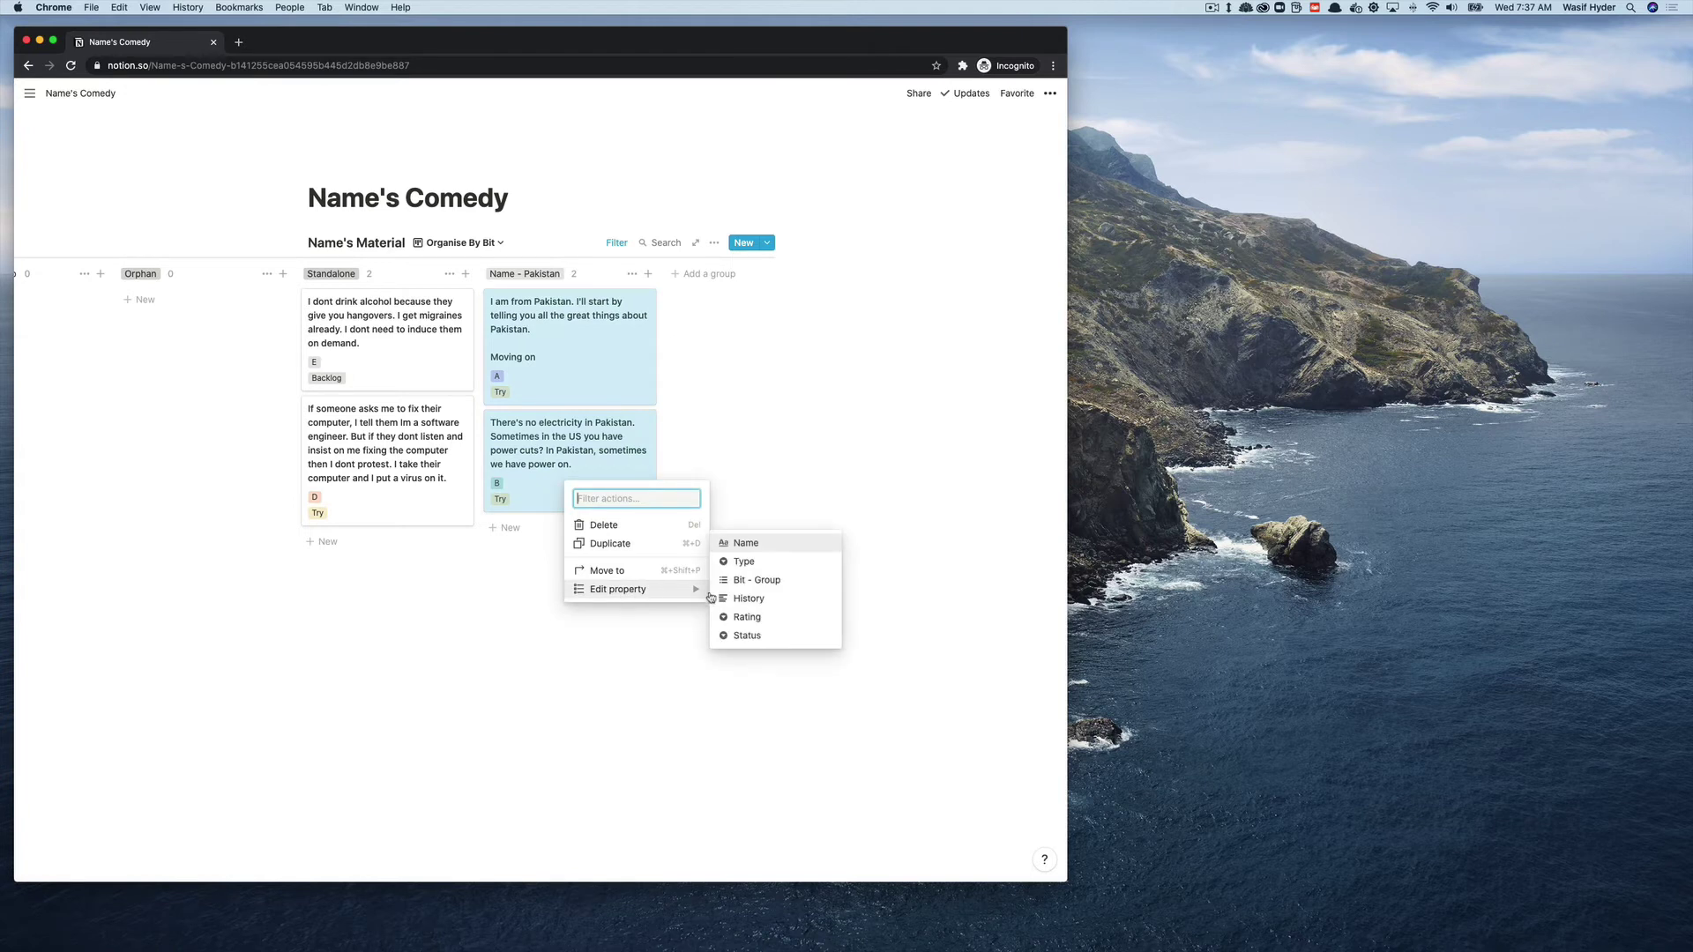
left_click(748, 636)
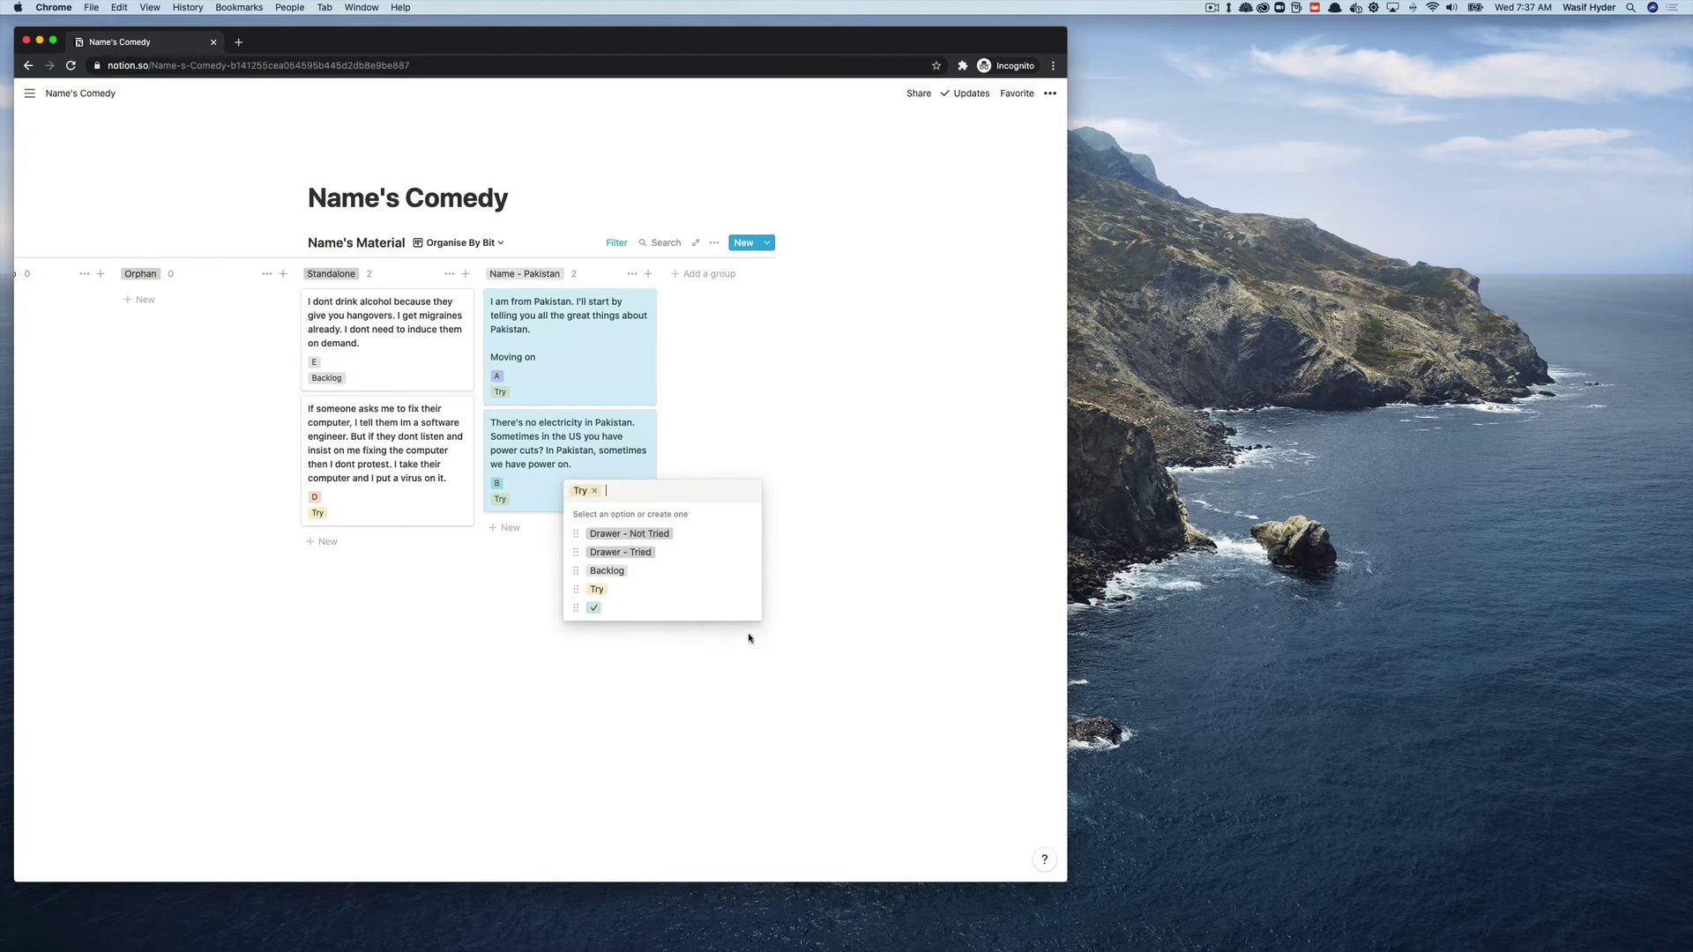
left_click(657, 609)
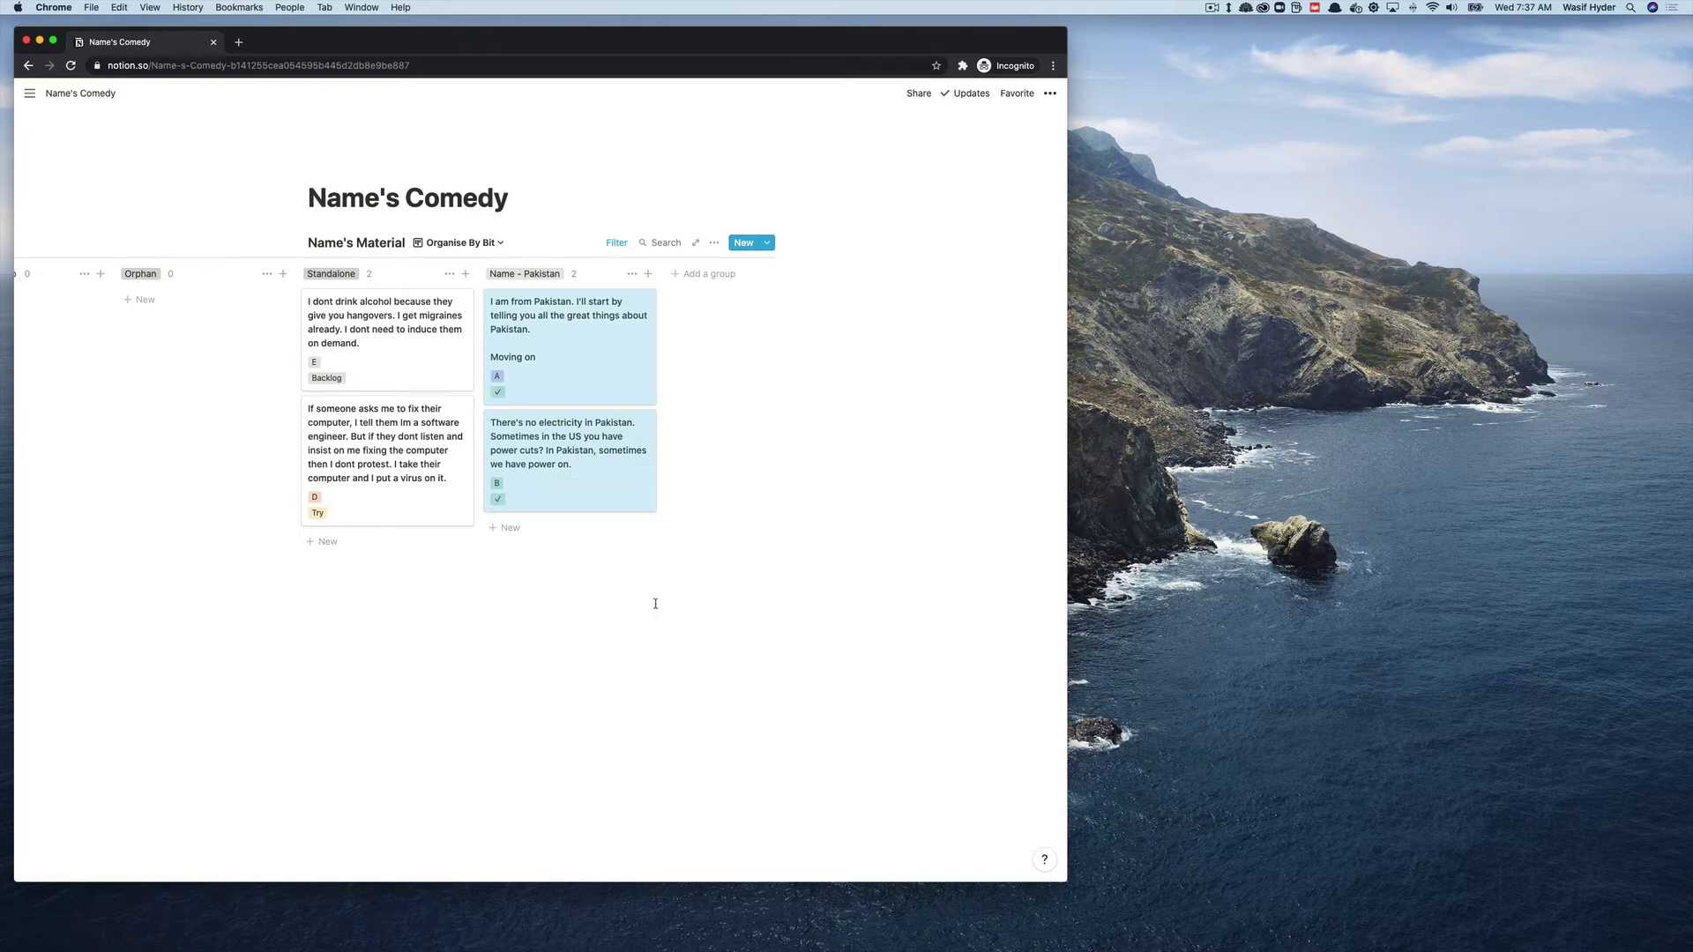
- Set the status of the hangover joke in the Standalone group to Try
left_click(655, 603)
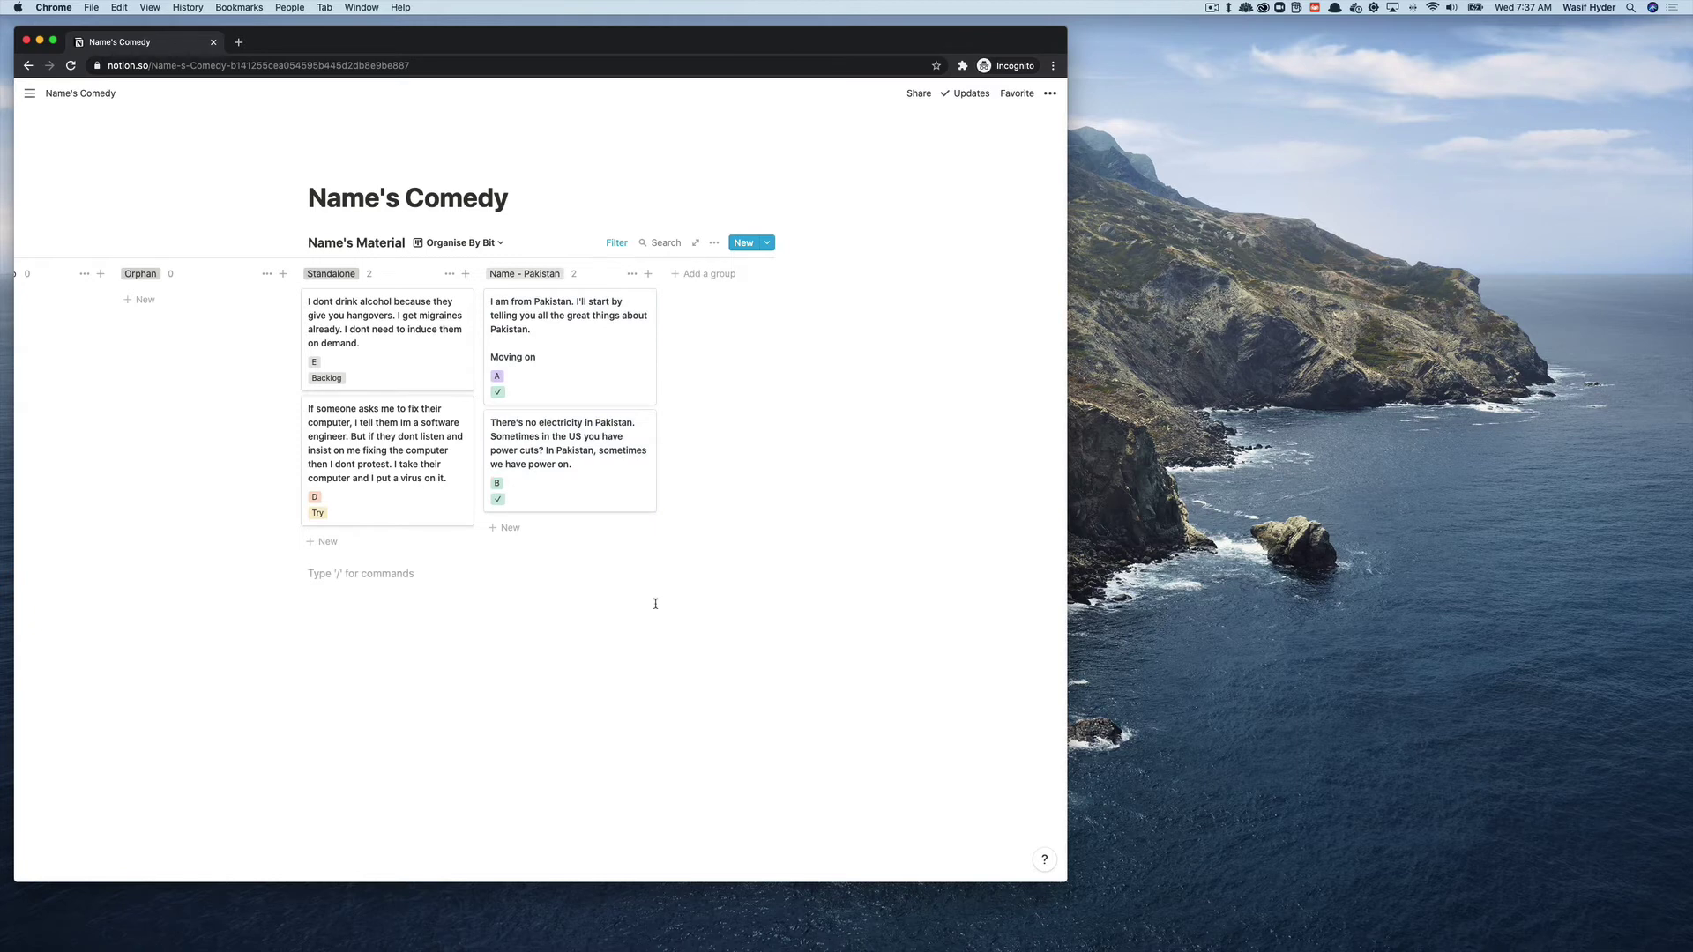
right_click(432, 366)
left_click(584, 546)
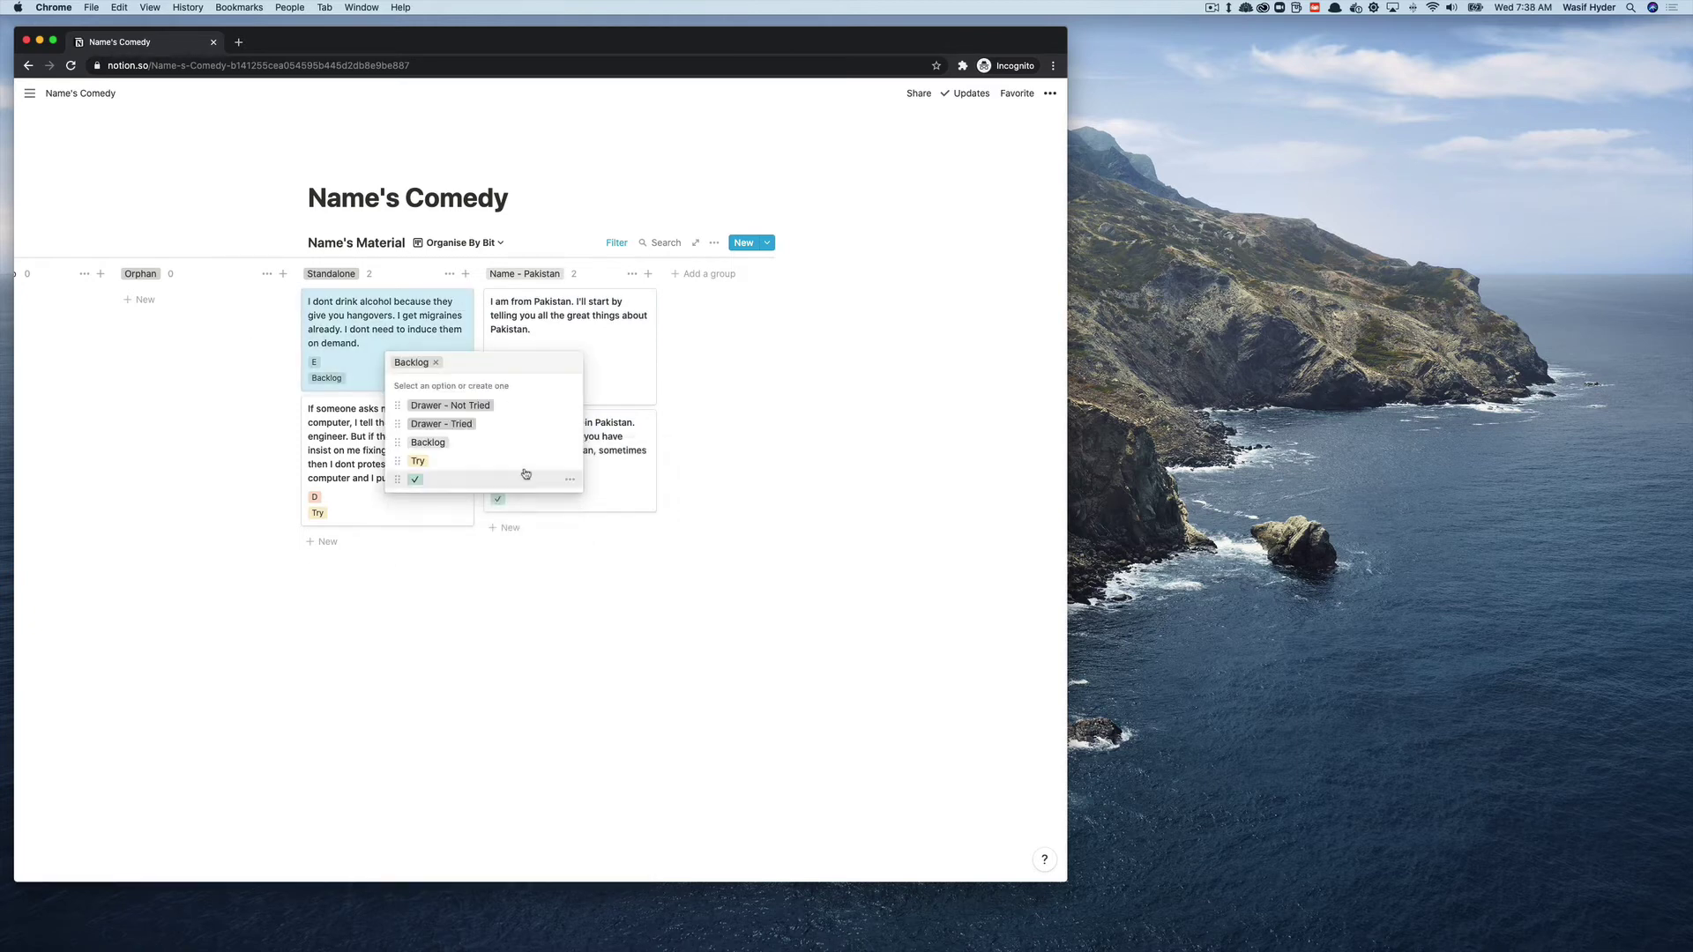
left_click(520, 450)
left_click(510, 575)
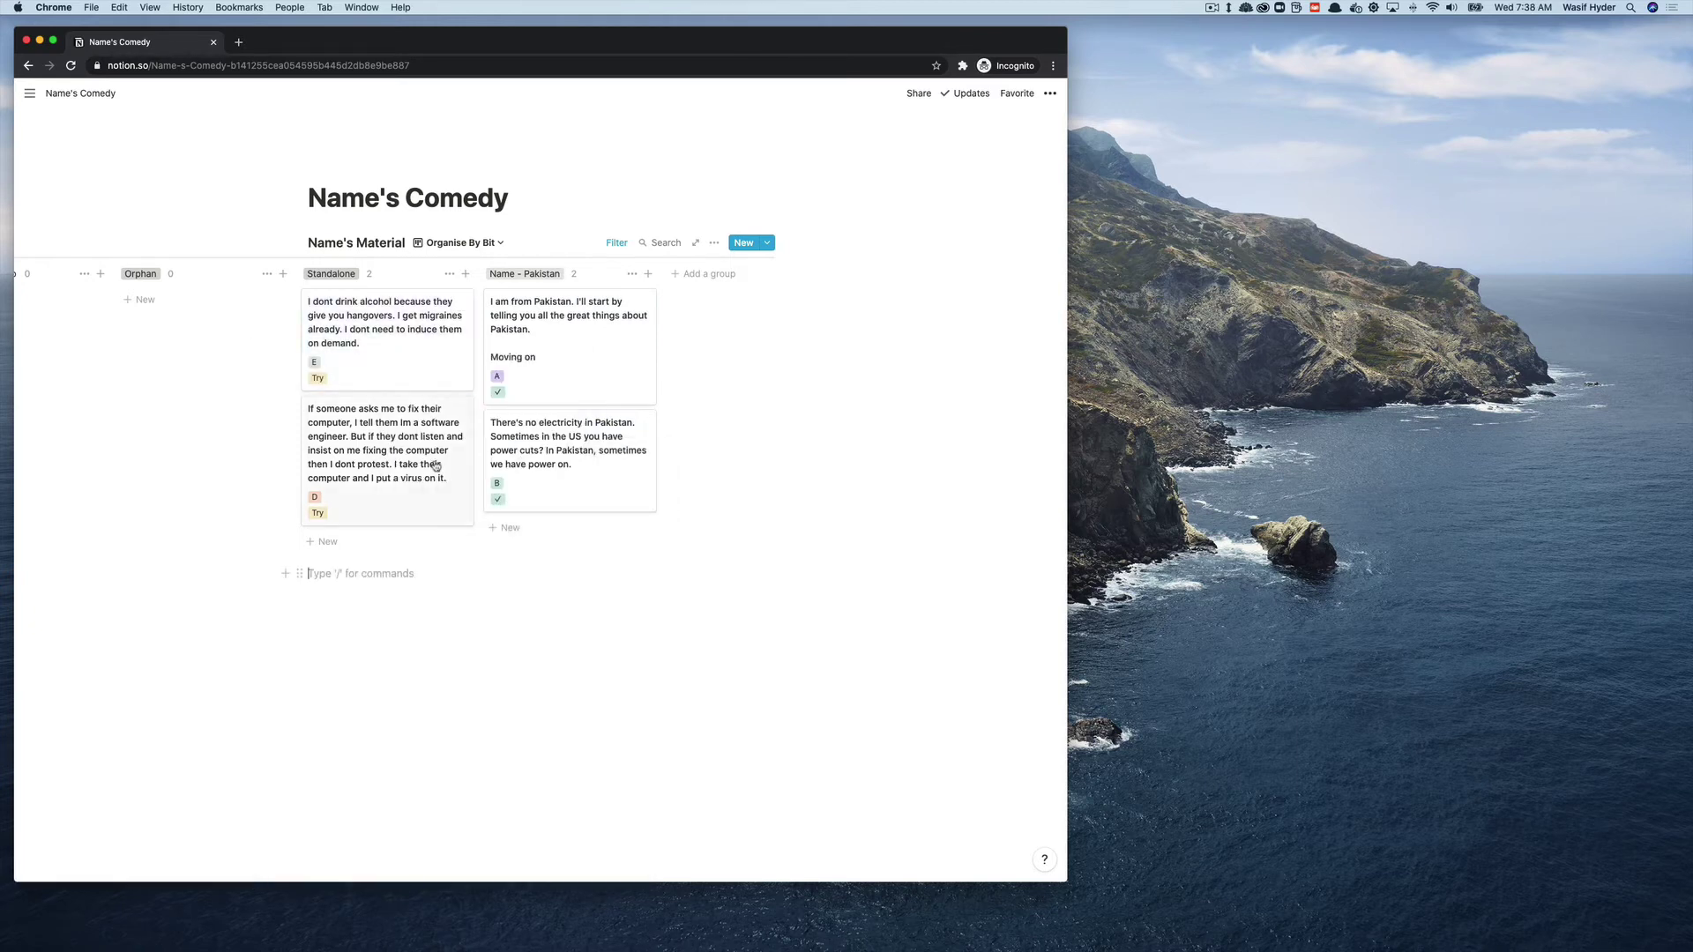
- Colour the Name - Pakistan group purple and hide it from the board
scroll(436, 466, "left", 5)
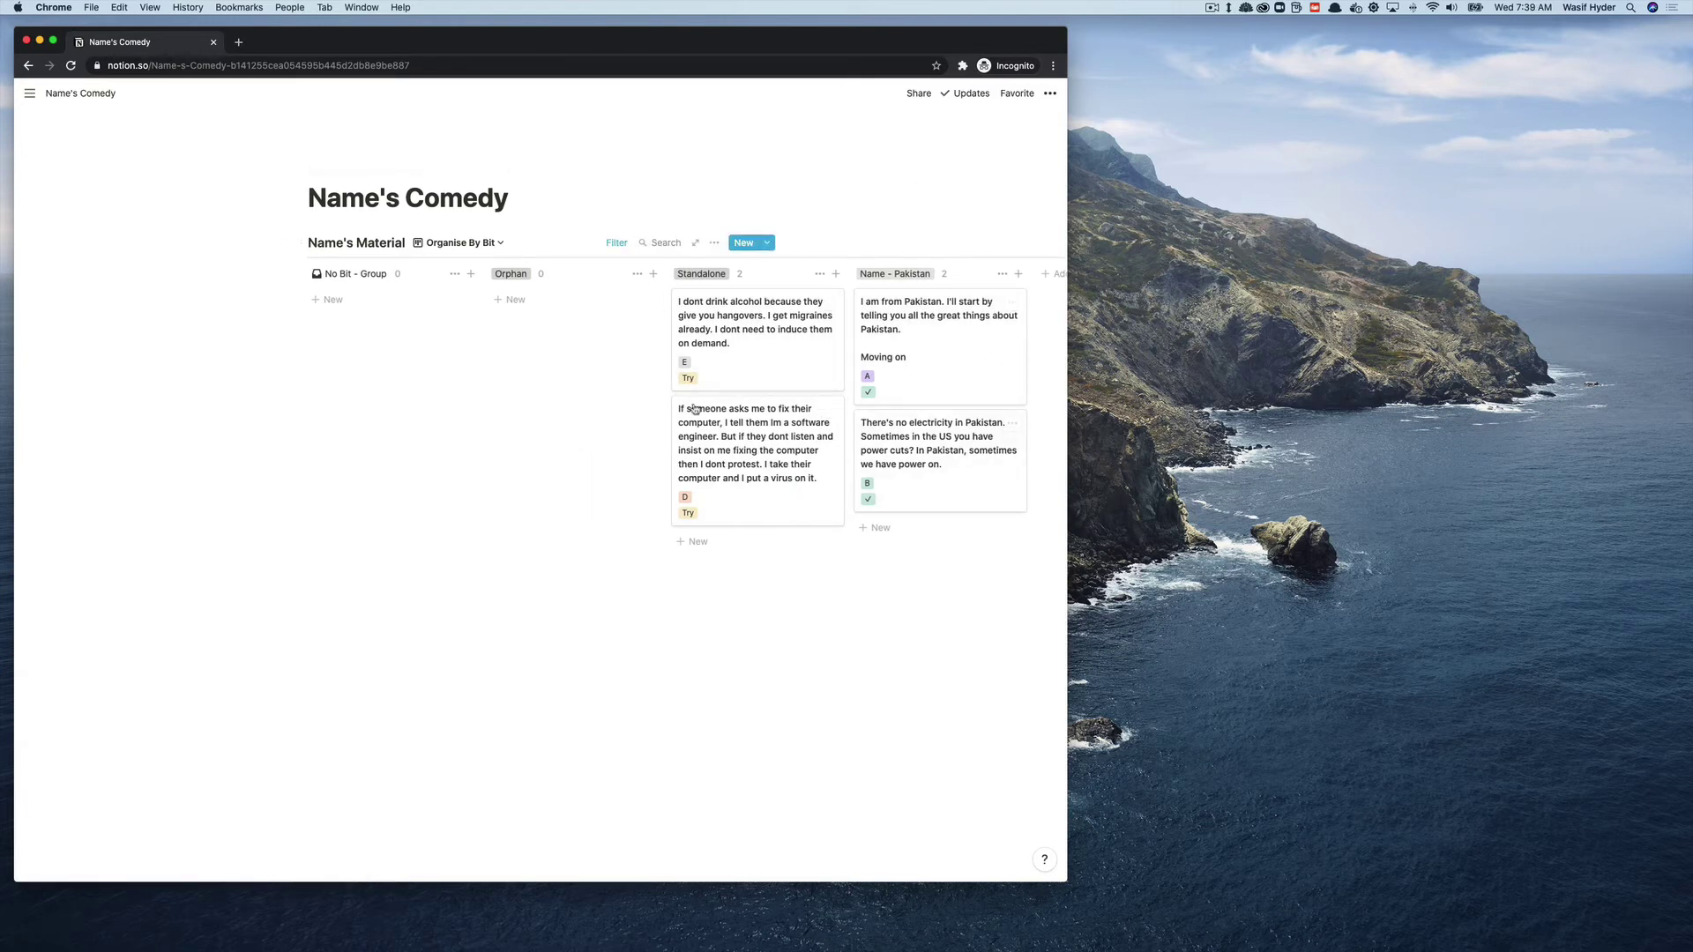
scroll(695, 408, "right", 2)
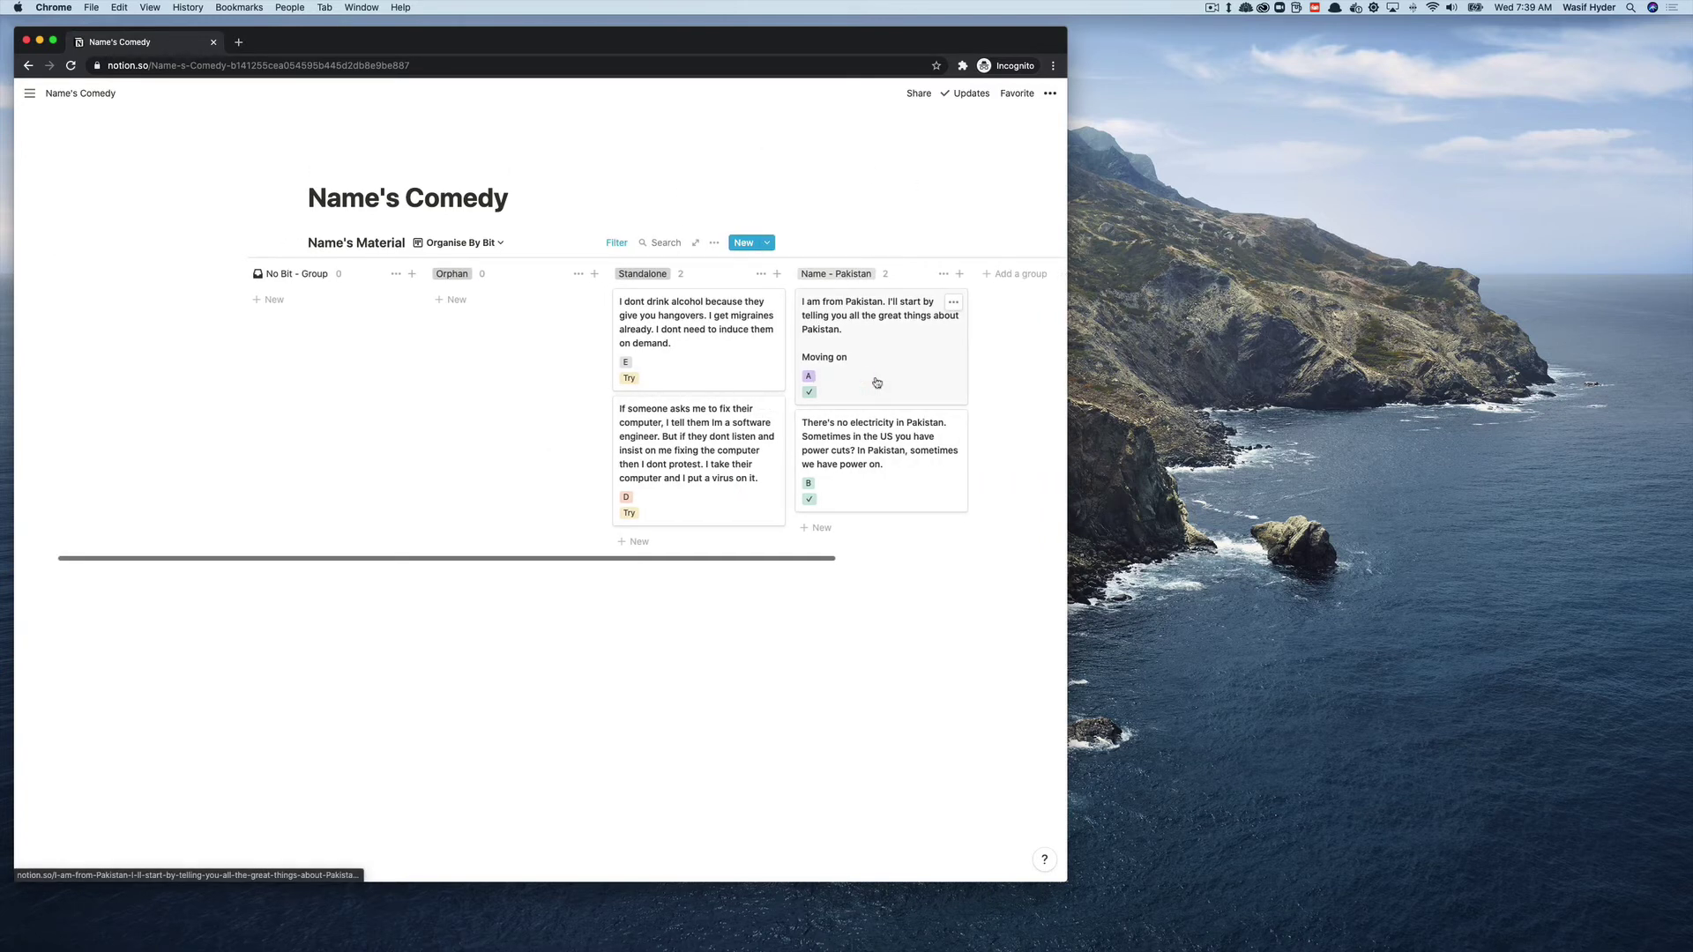
left_click(941, 274)
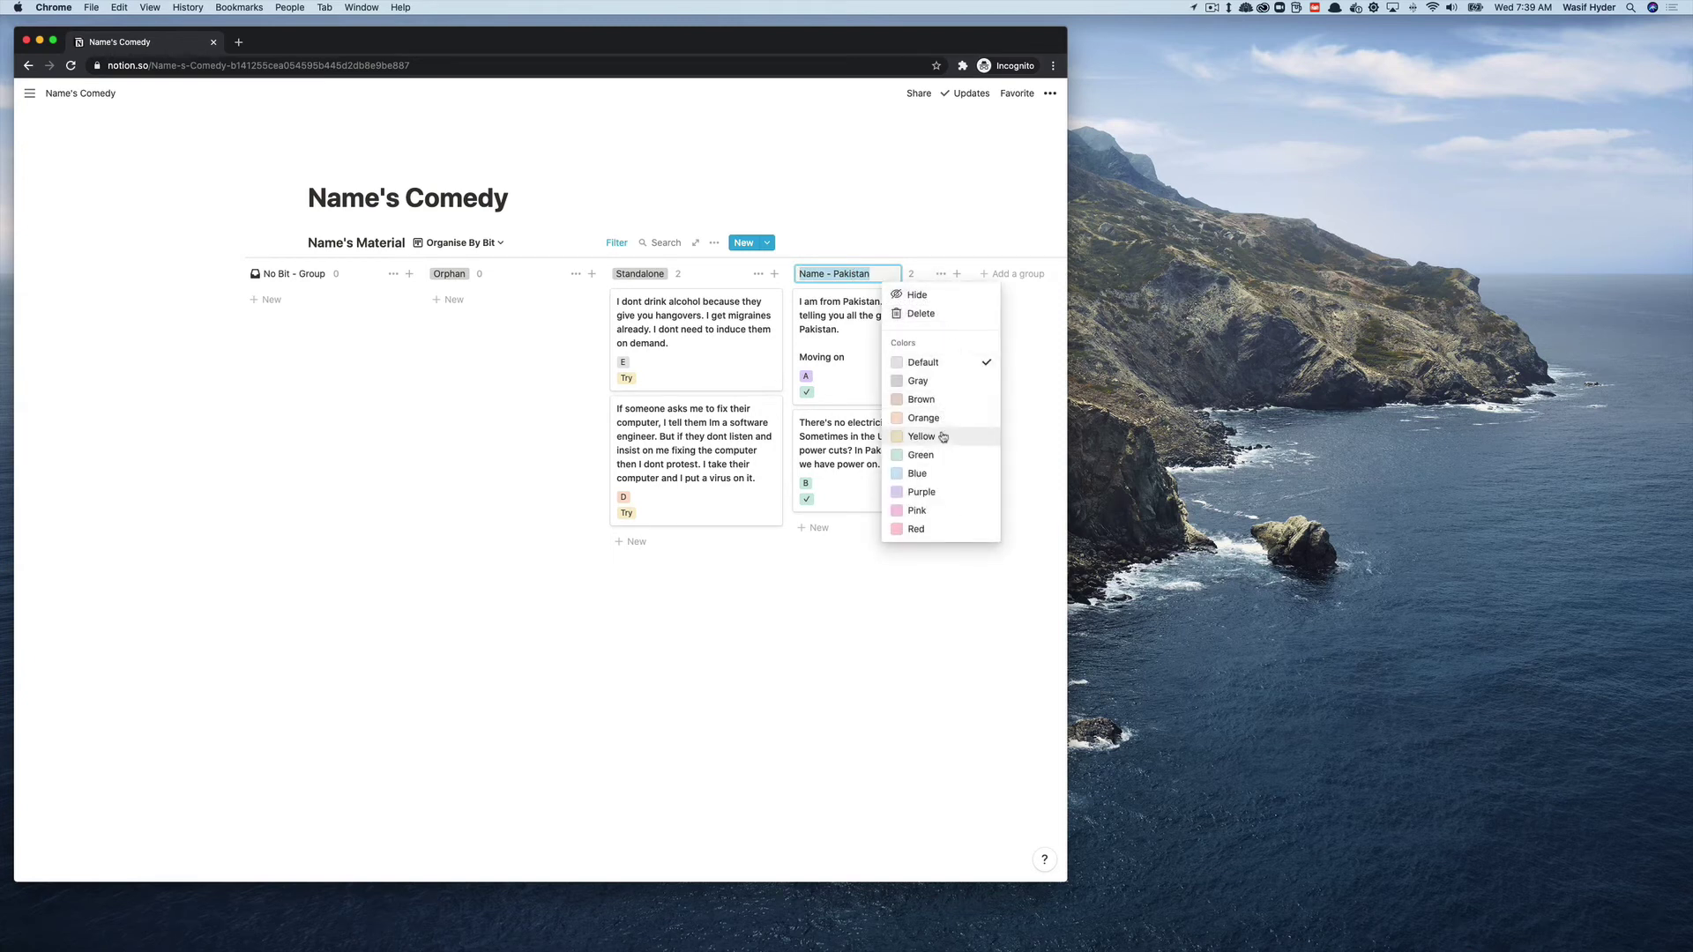
left_click(1013, 458)
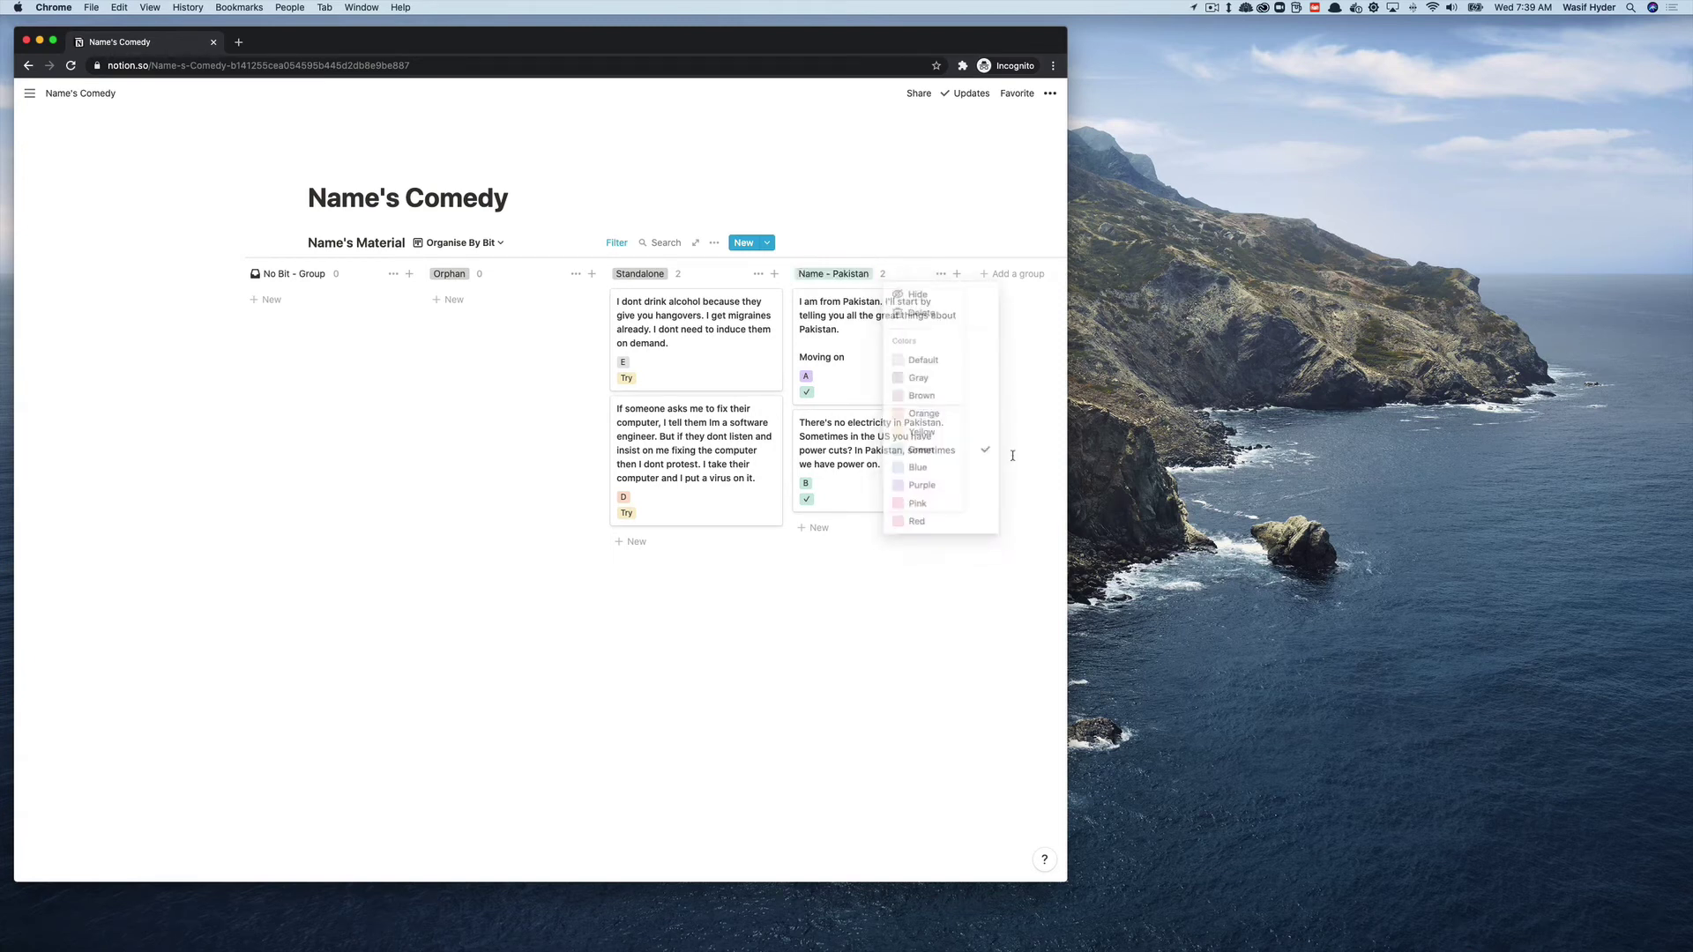
scroll(1014, 457, "right", 1)
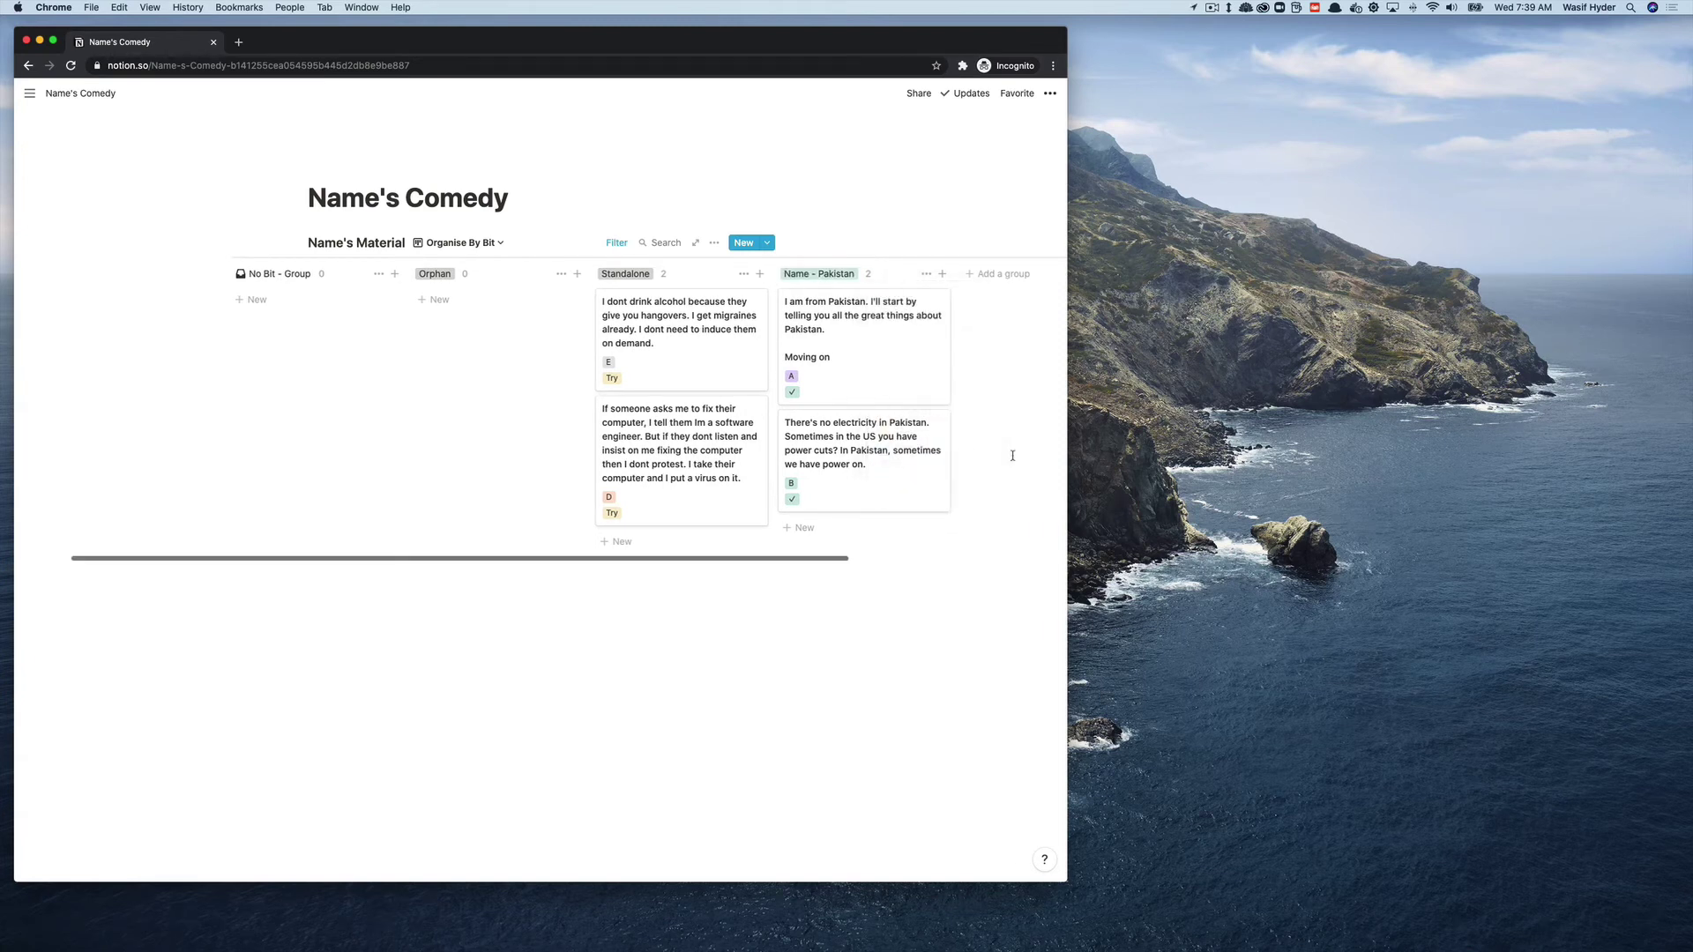
left_click(925, 276)
left_click(912, 494)
left_click(925, 275)
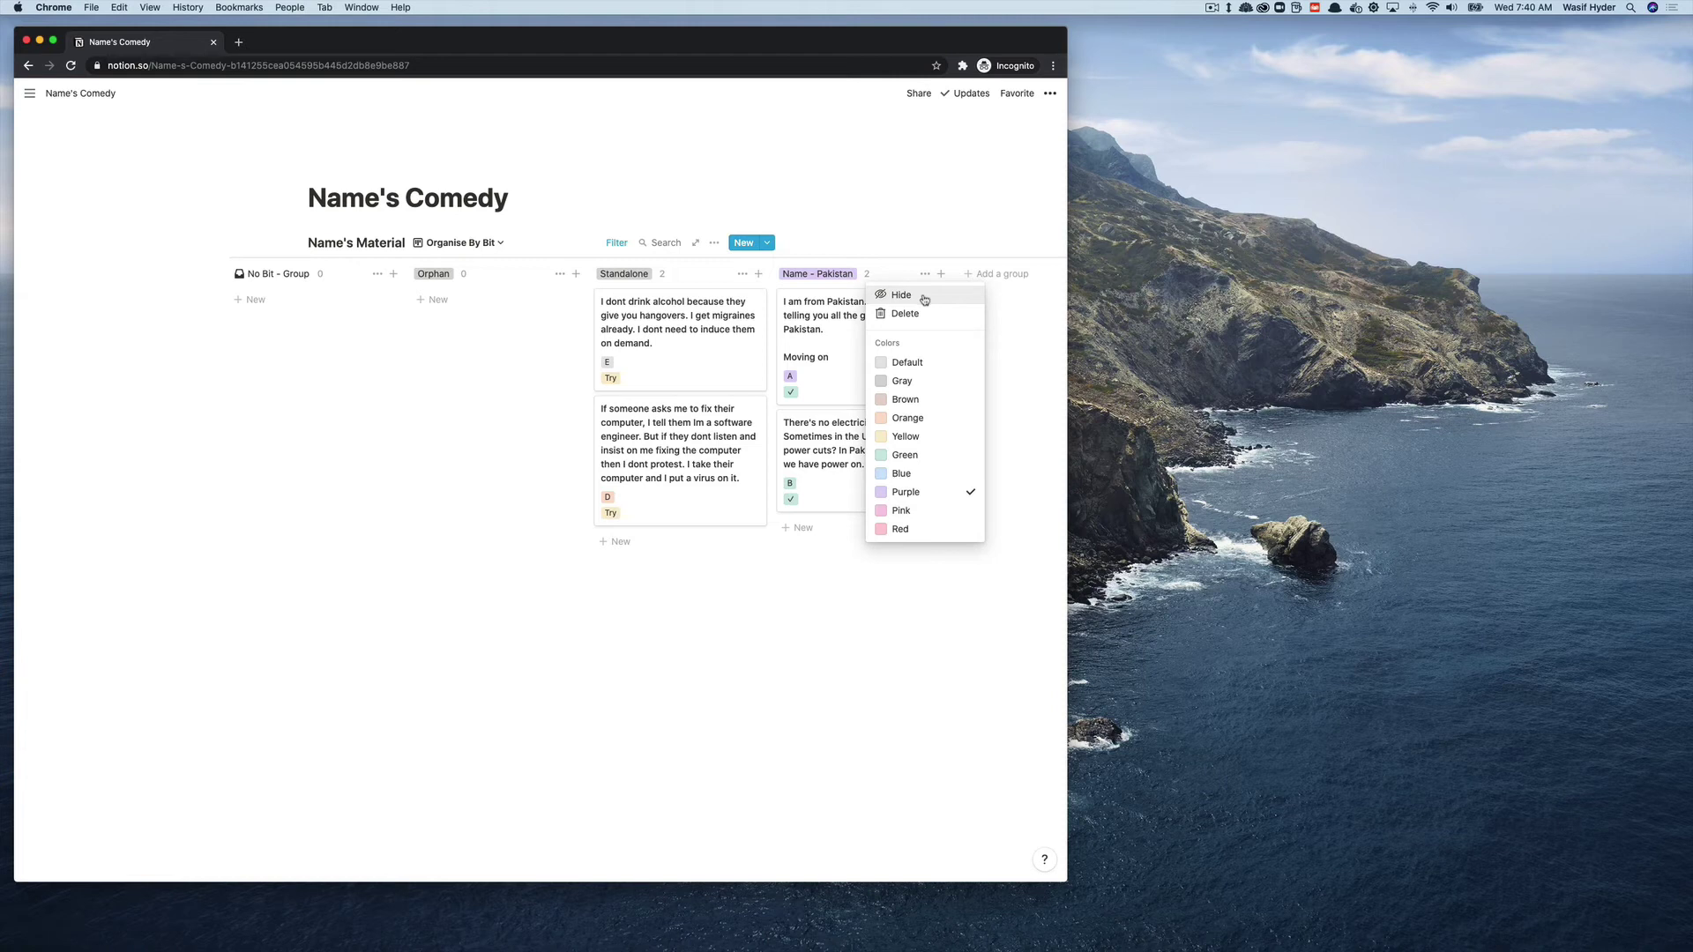
left_click(924, 298)
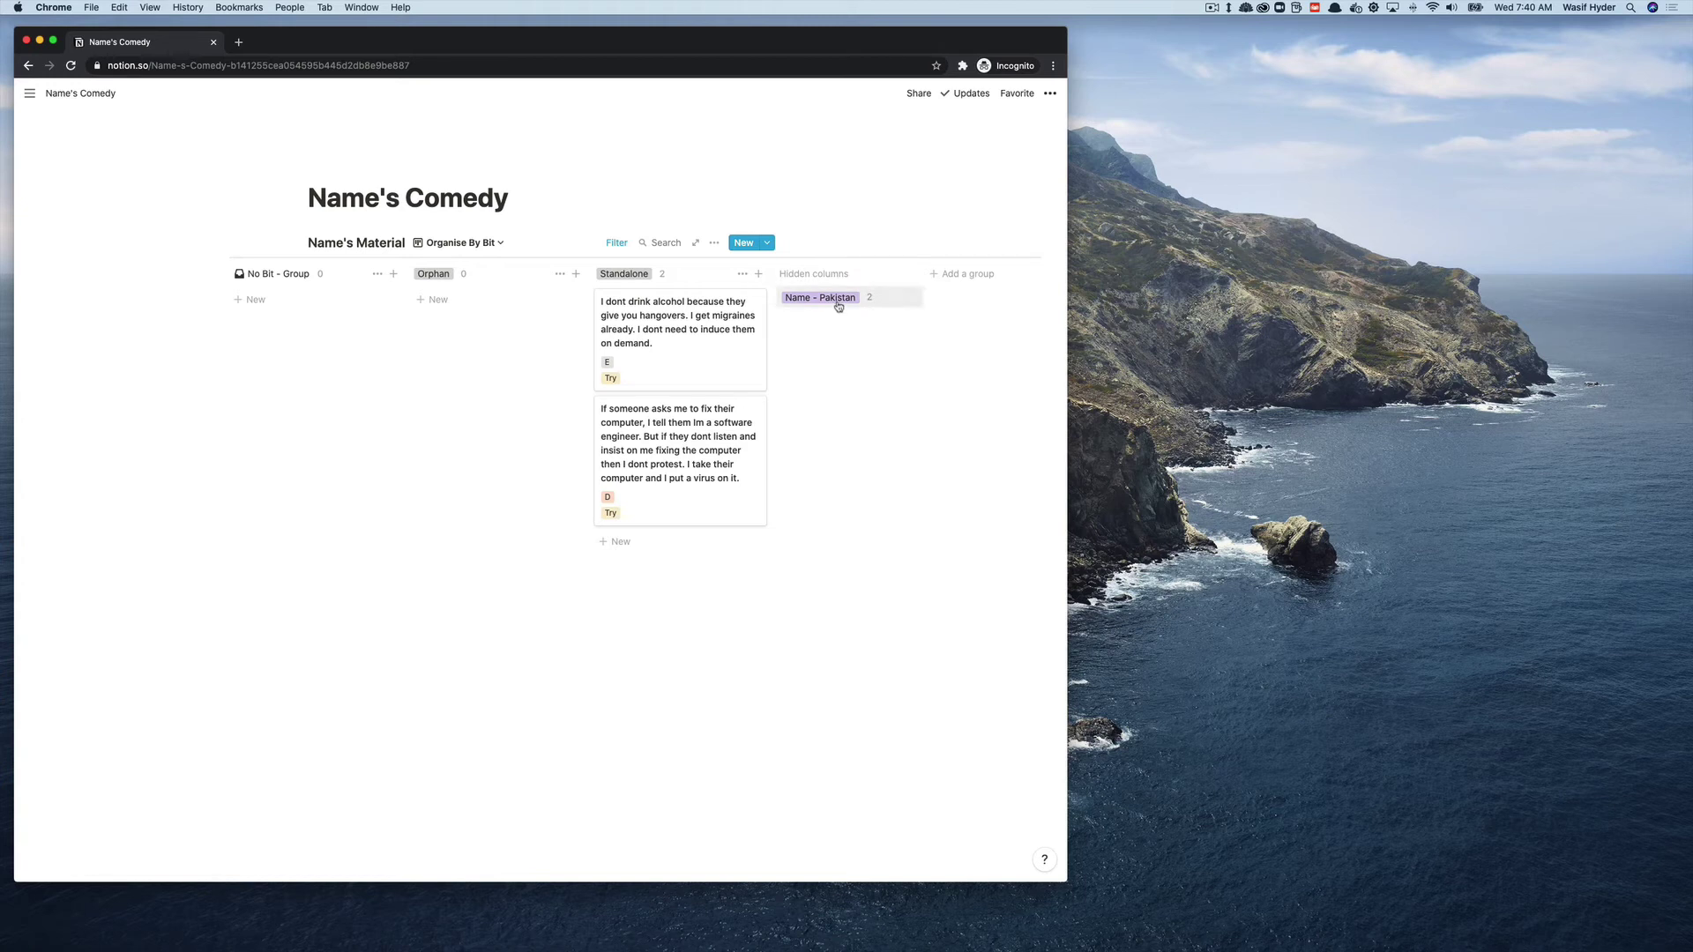
- Look through the material in the All Nuggets, All Jokes and Everything views
left_click(462, 246)
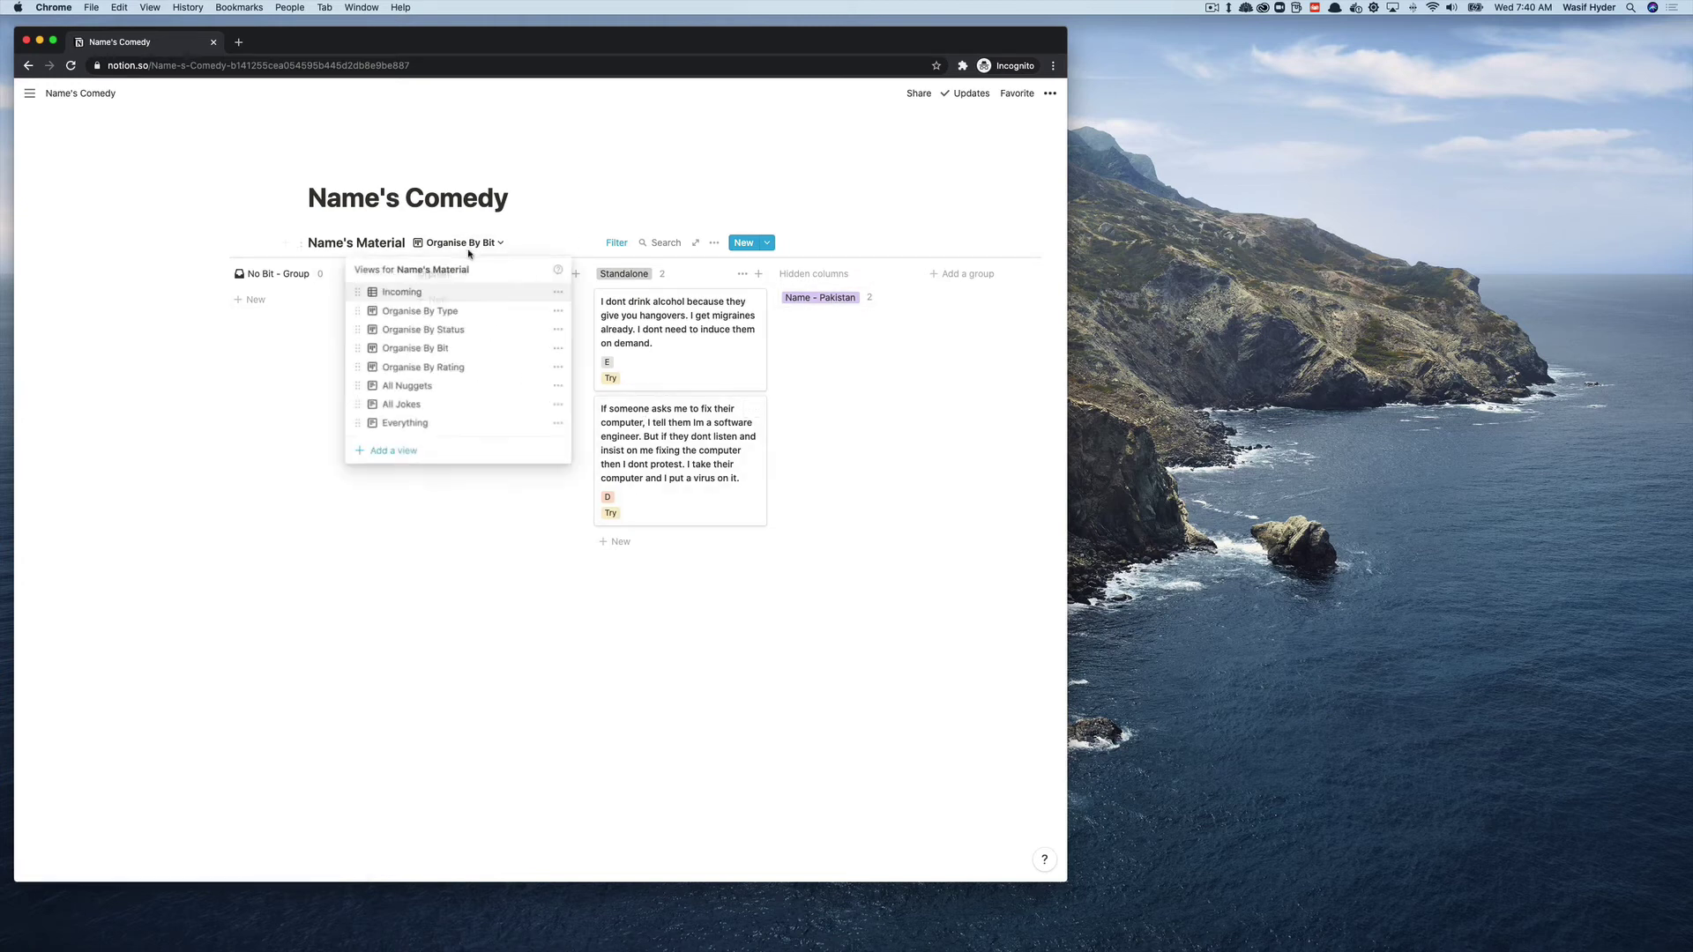
left_click(480, 386)
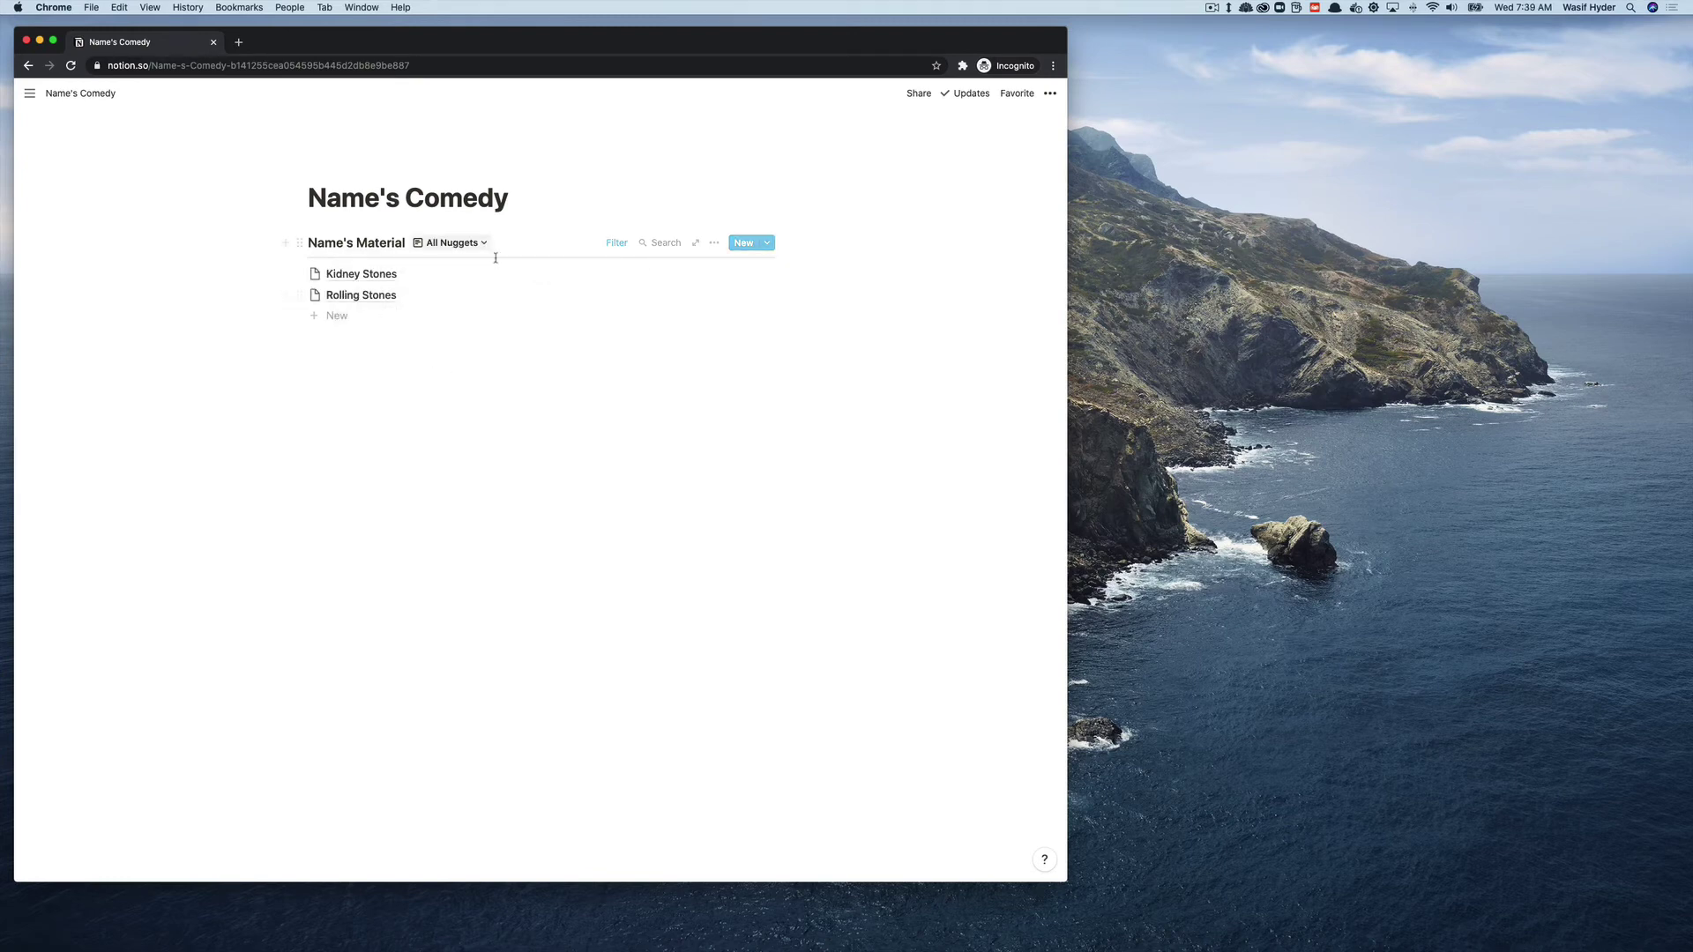
left_click(454, 243)
left_click(414, 403)
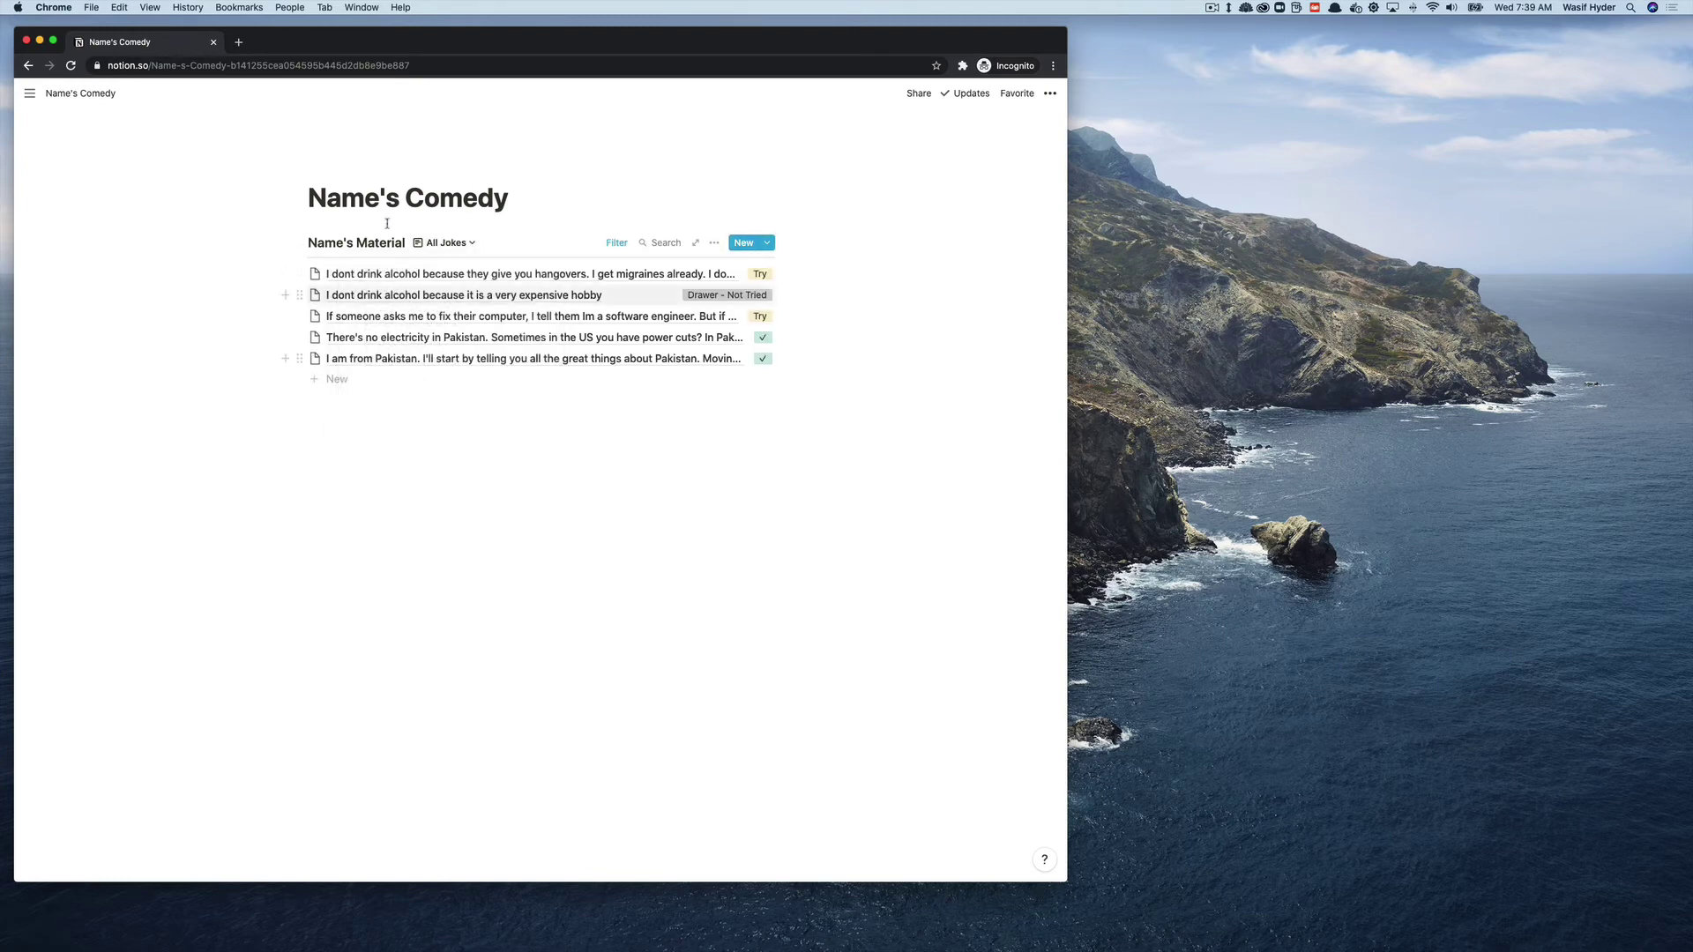
left_click(448, 243)
left_click(432, 424)
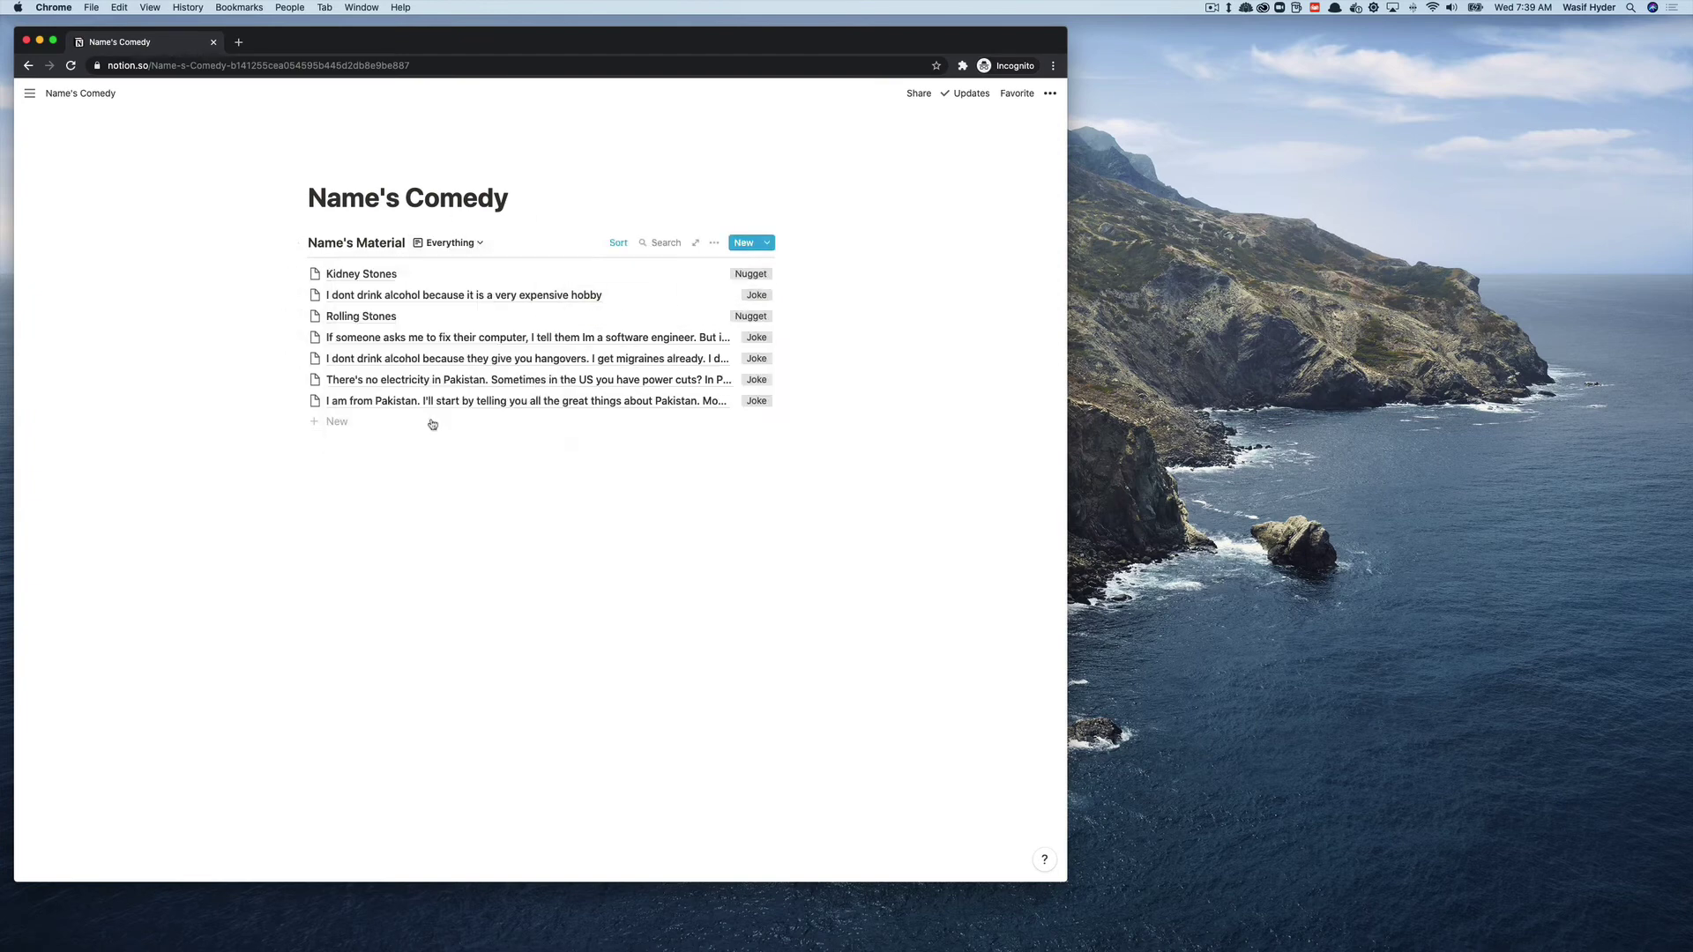
- In the Incoming view, add the joke "Pakistan isn't dangerous because it has terrorists. Pakistan is dangerous because it has my mother."
left_click(450, 243)
left_click(446, 313)
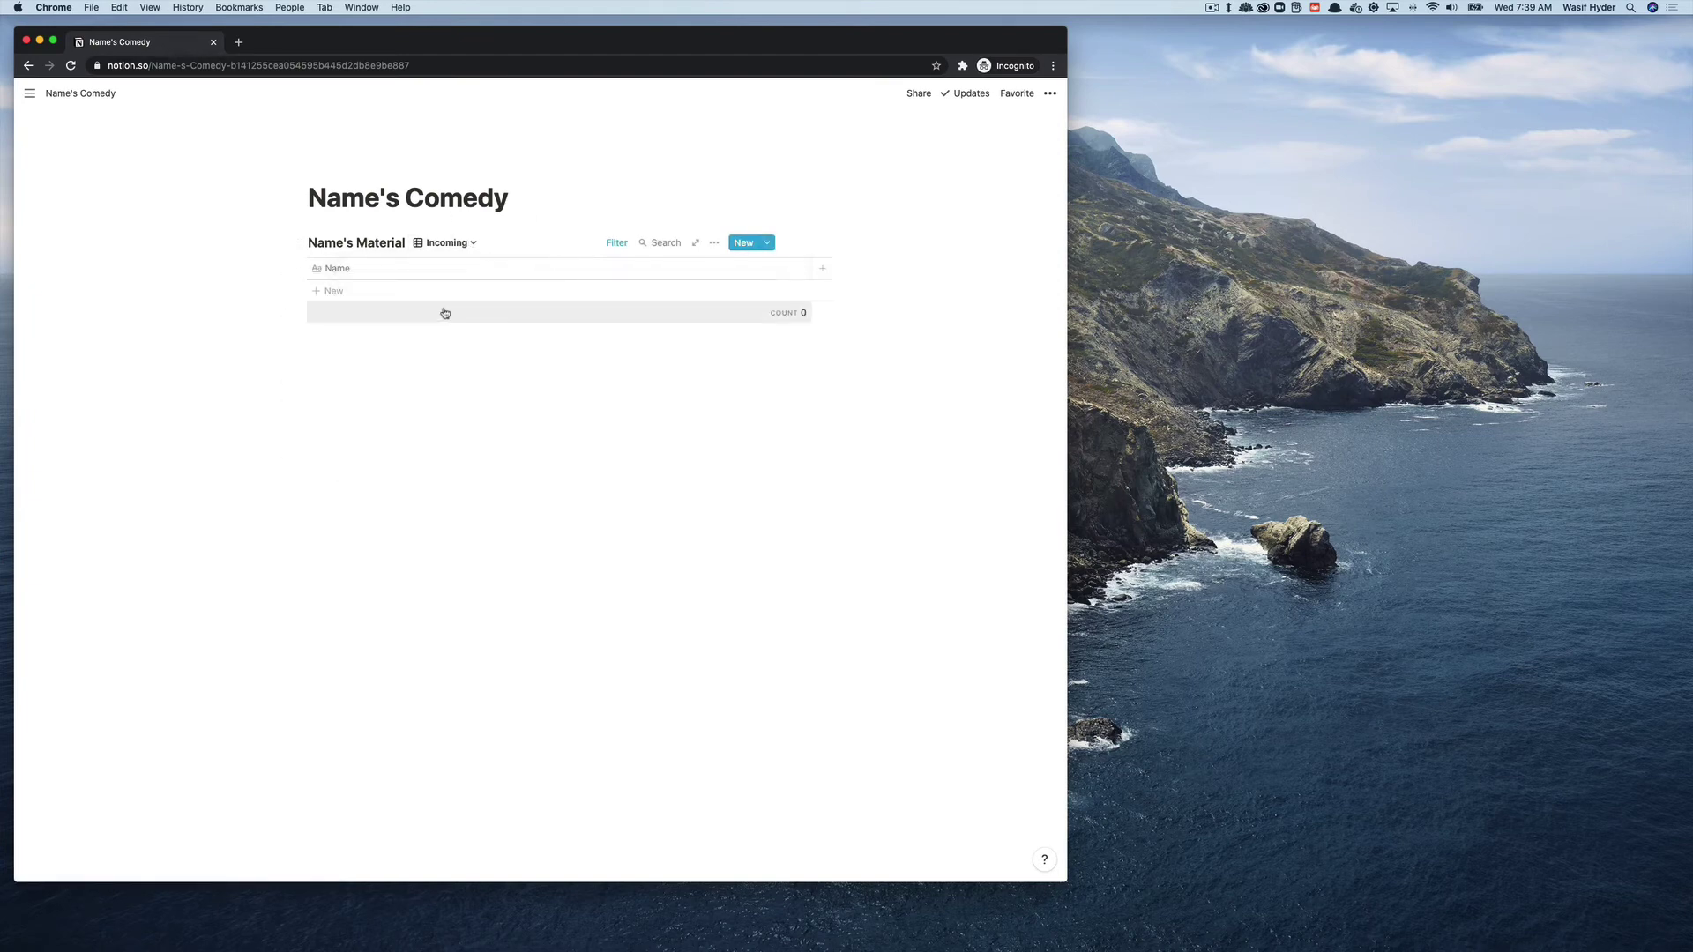
left_click(344, 291)
type("Pakistan isn't dangerous because it has terrorists. Pakistan is dangerous because it has my mother.")
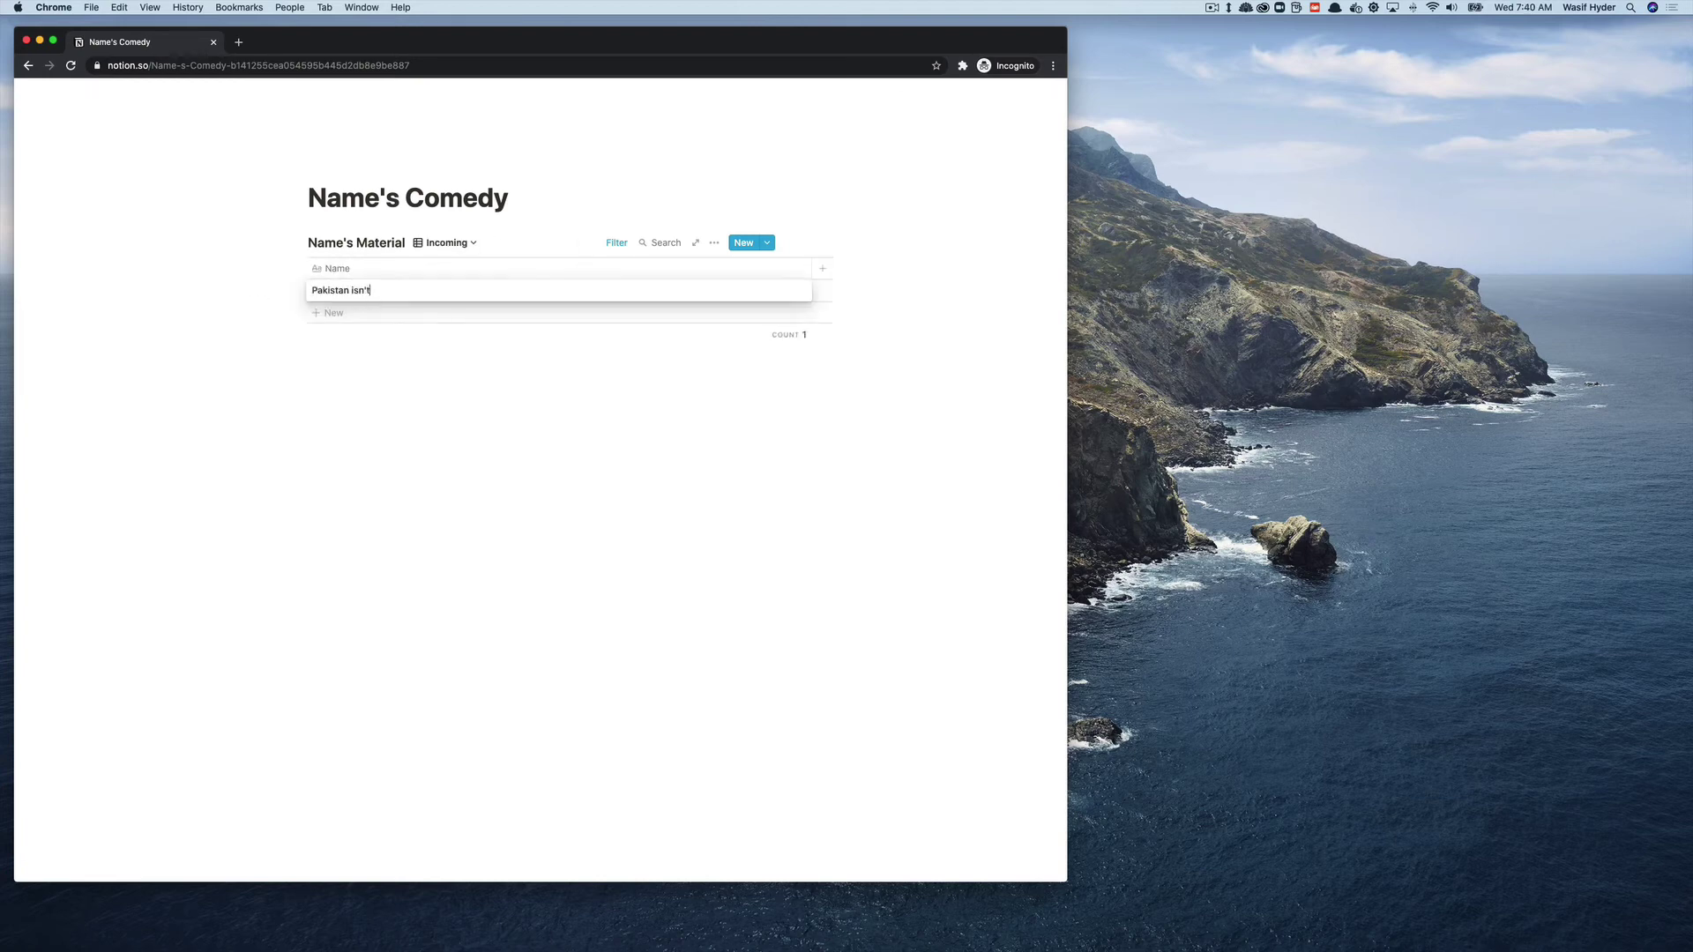
- Add the joke "My mom is scary. On my birthday she was the only person clapping. With one hand."
left_click(345, 313)
type("My mom is scary. On my birthday she was the only person clapping. With one hand.")
- Add "She beat me up so much. My faced used to be round. She turned it into a square." and "Now I look like a japanese watermelon."
left_click(345, 335)
type("She beat me up so much. My faced used to be round. She turned it into a square.")
left_click(345, 357)
type("Now I look like a japanese watermelon.")
- View the new material in Organise By Type and in Organise By Status
left_click(448, 242)
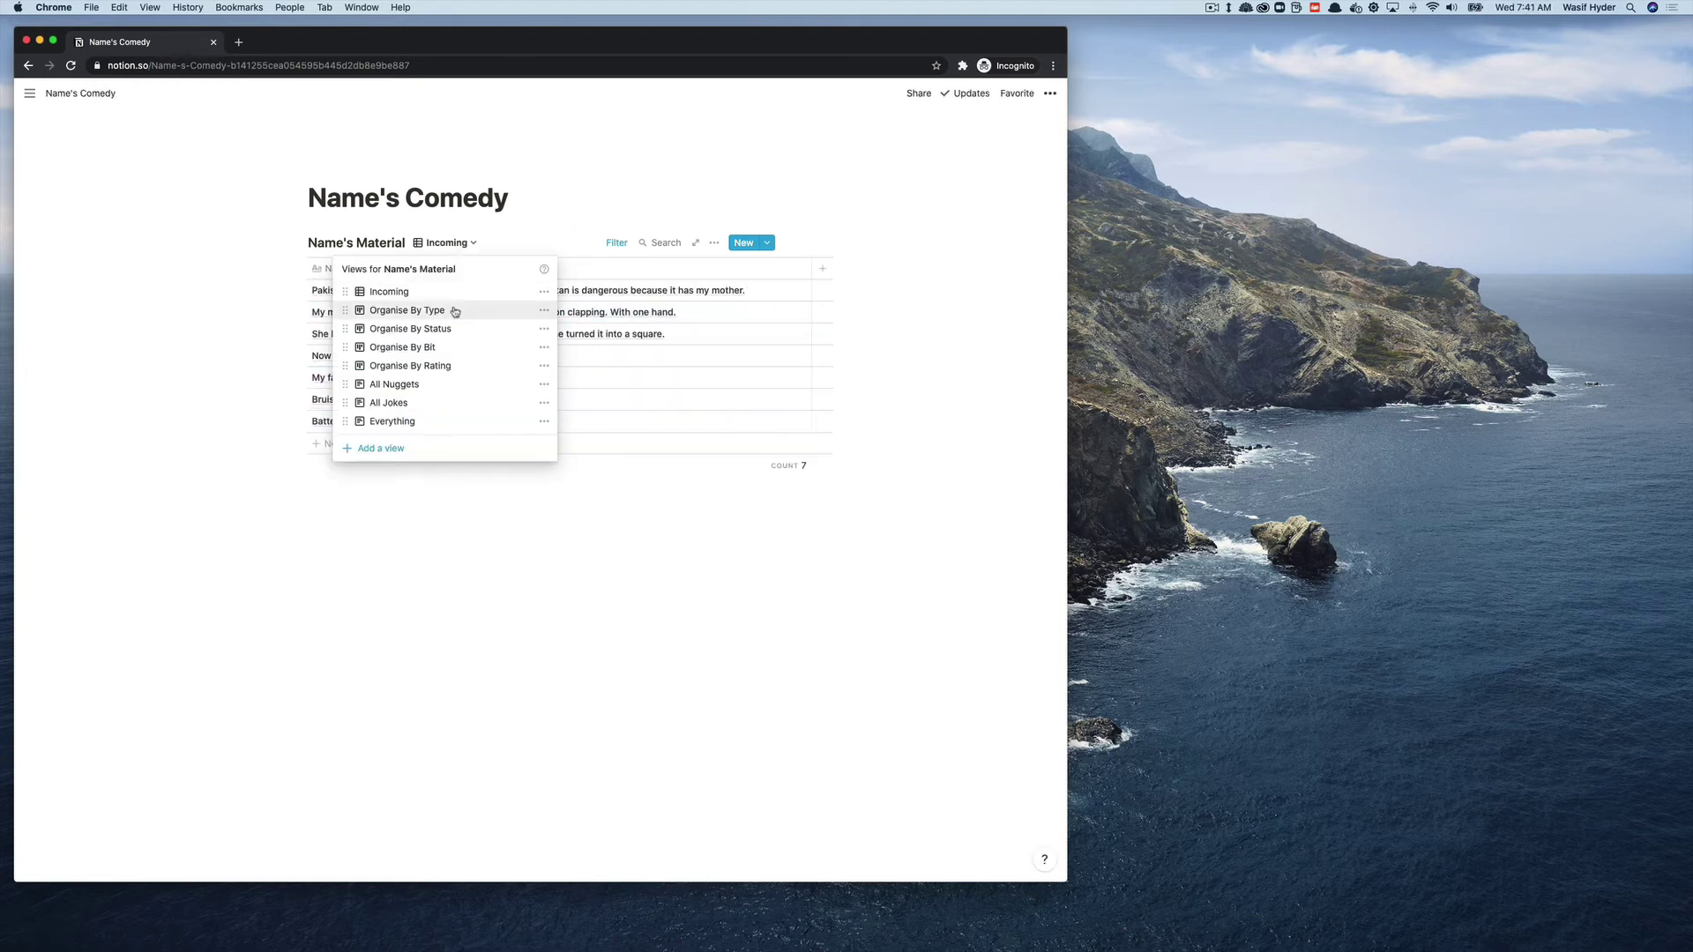
left_click(448, 314)
left_click(466, 242)
left_click(443, 336)
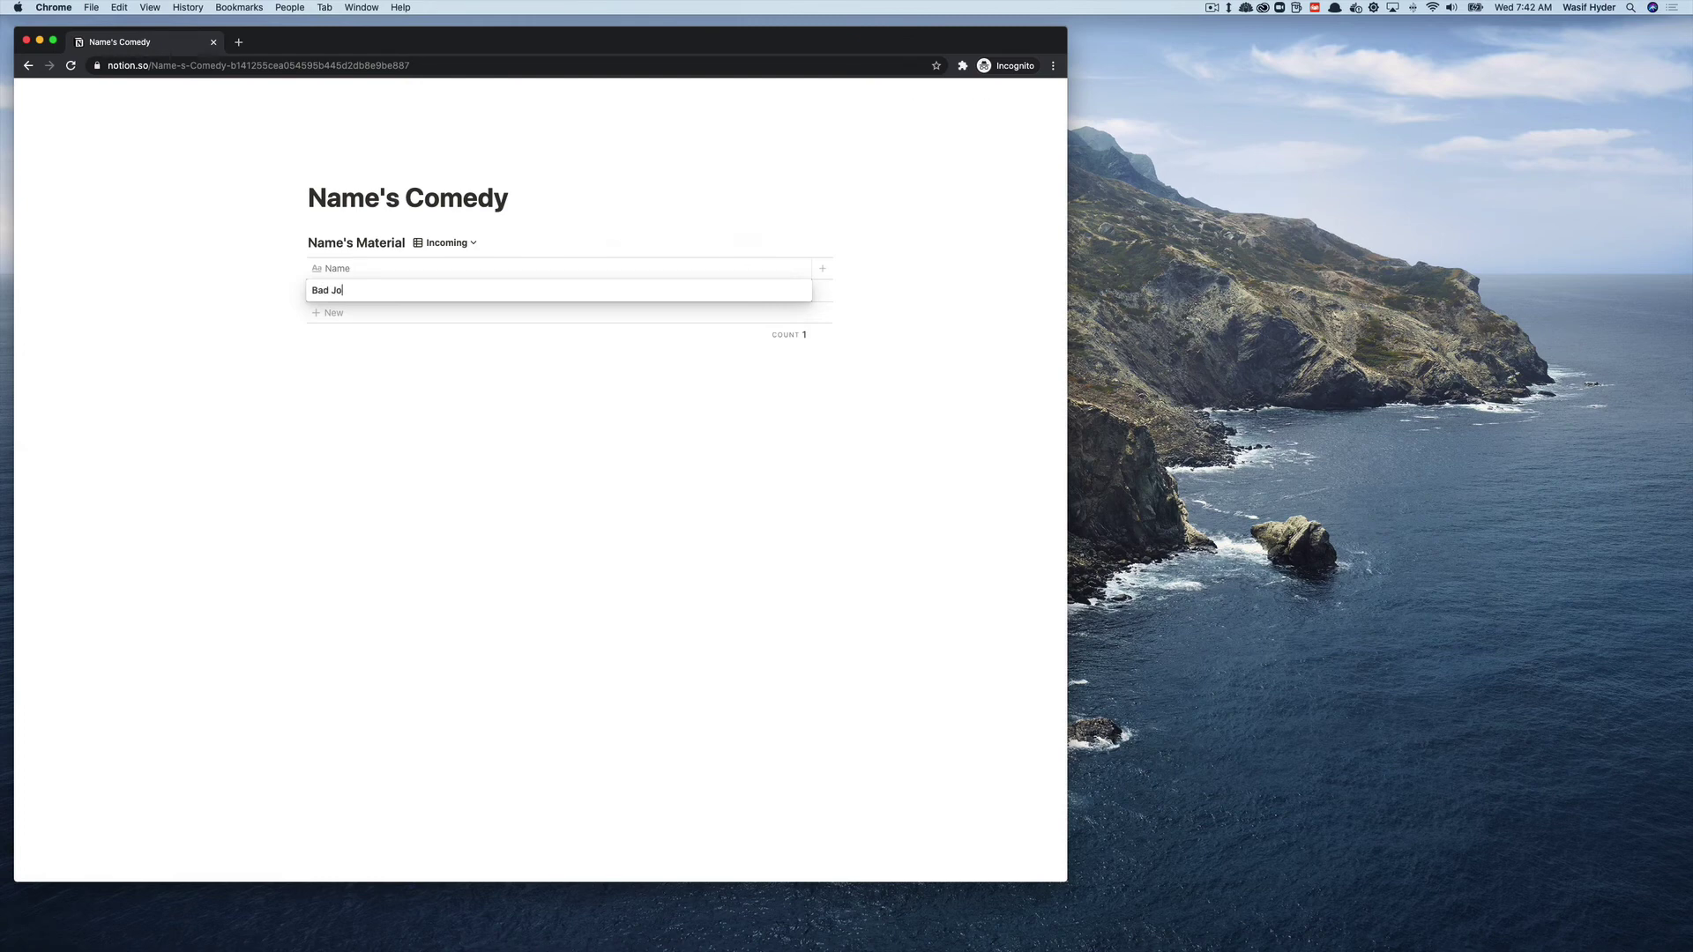
- Add the entries "Bad Joke" and "Bad Joke Tried and Failed" to Incoming and open the Organise By Type view
type("Bad Joke Tried and Failed")
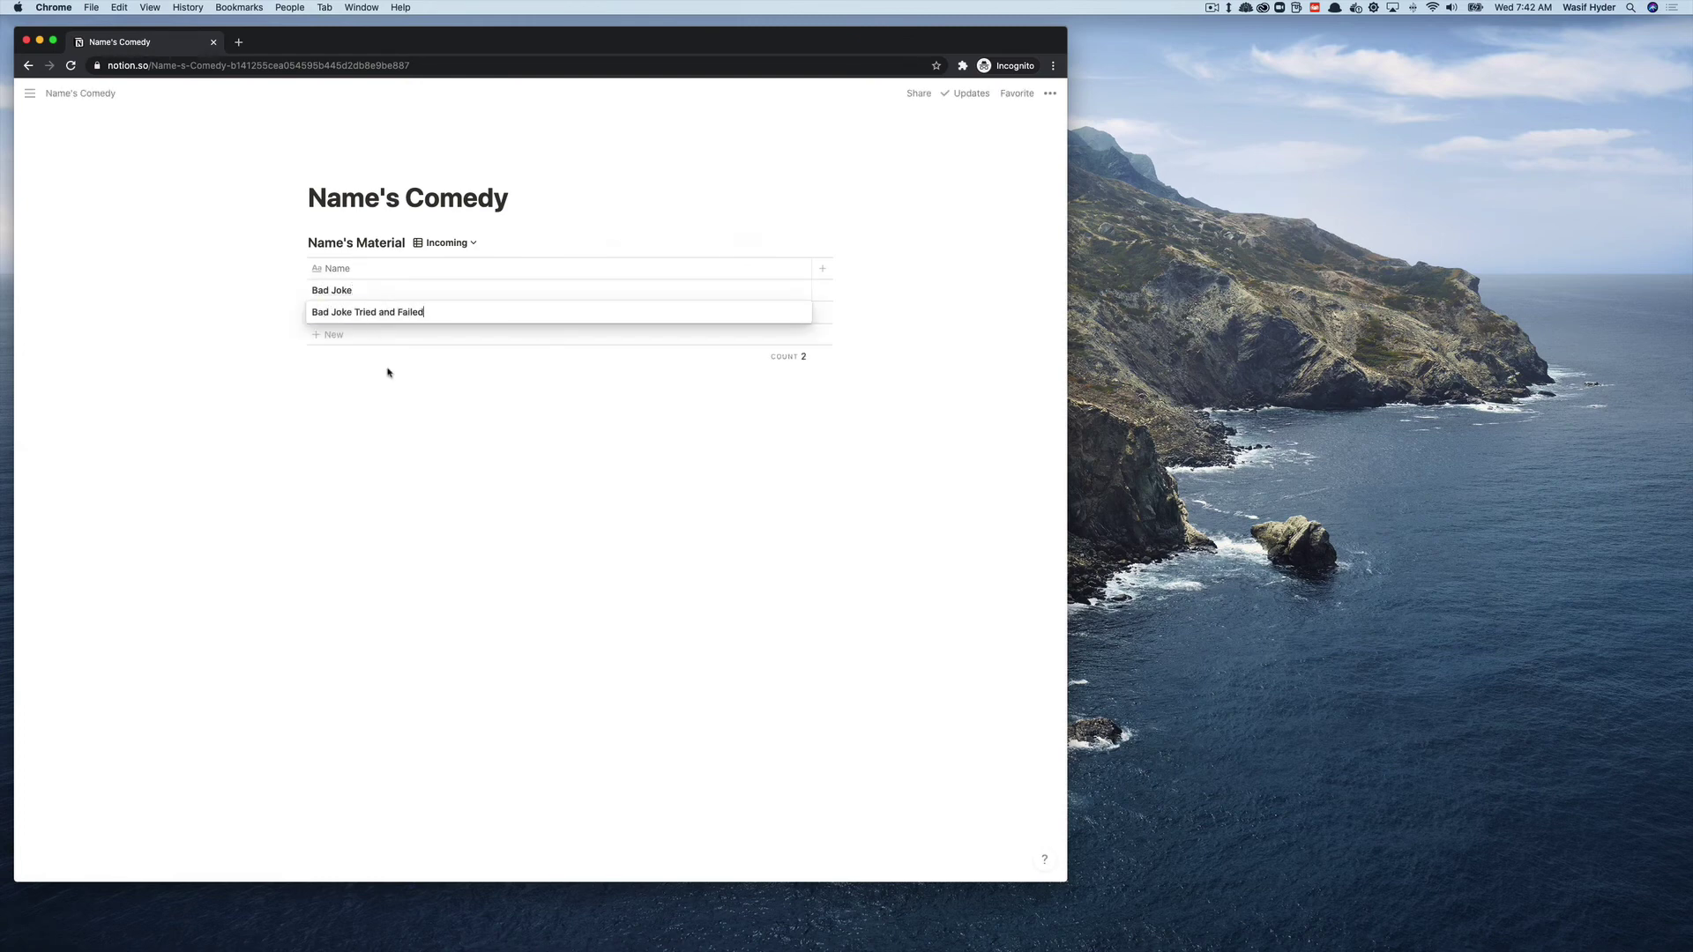
left_click(447, 242)
left_click(448, 314)
- In the Organise By Status view, move "Bad Joke Tried and Failed" to the Drawer - Tried column
left_click(466, 242)
left_click(476, 336)
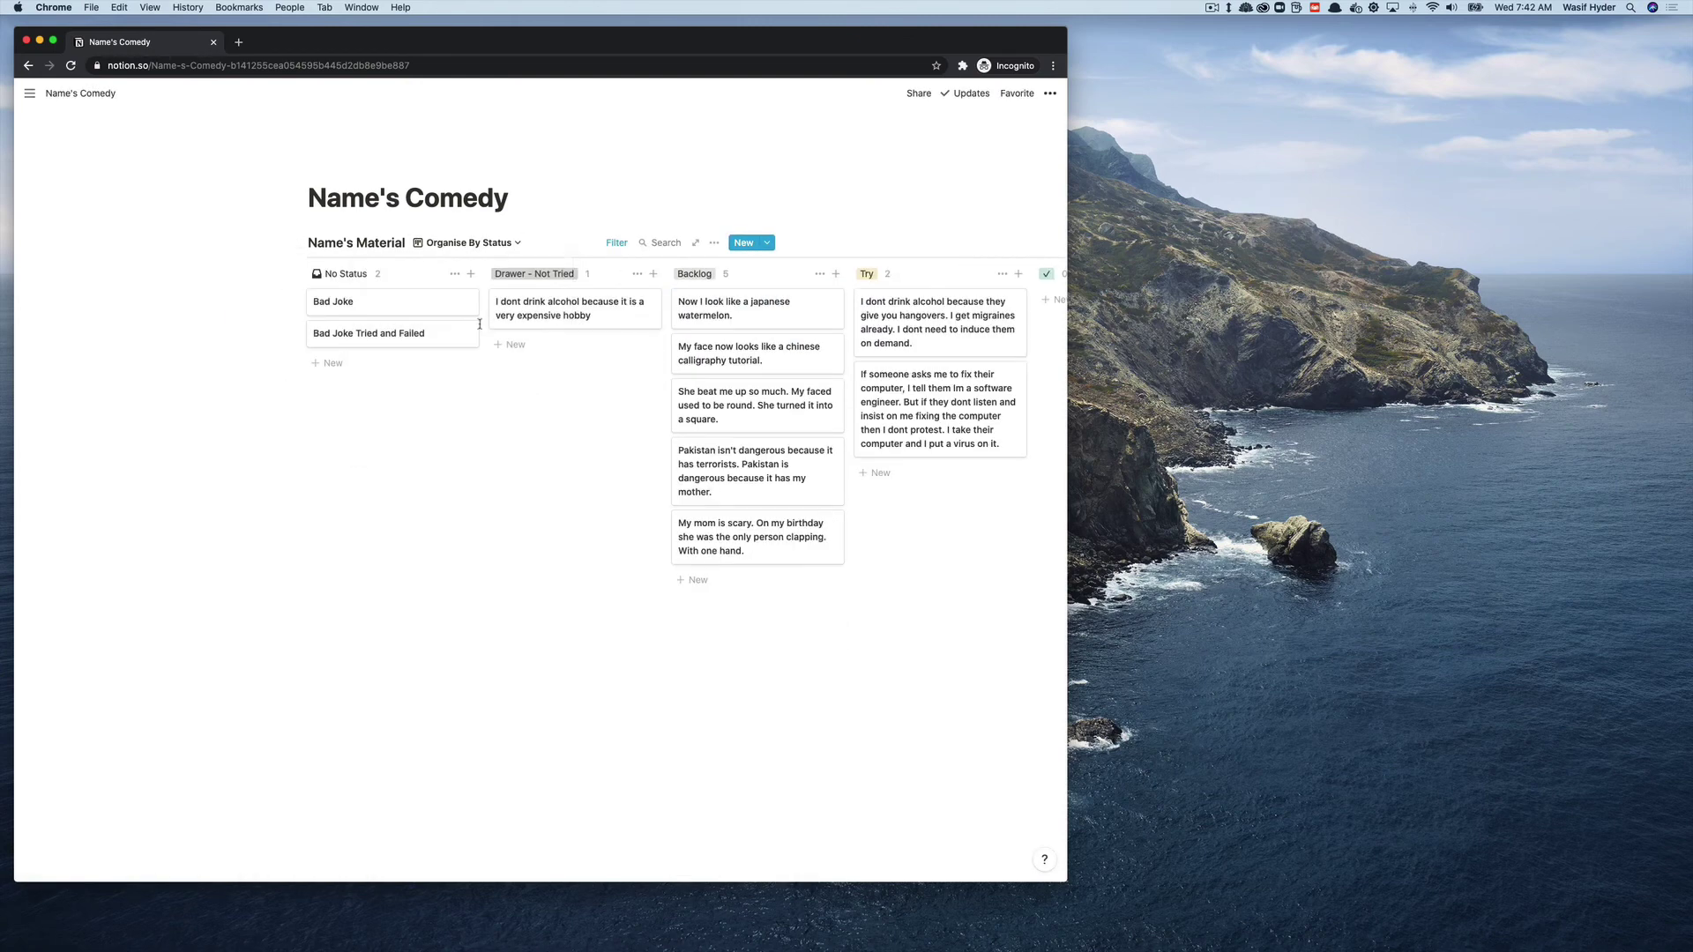
scroll(480, 324, "right", 2)
left_click_drag(246, 306, 1040, 311)
scroll(691, 351, "left", 1)
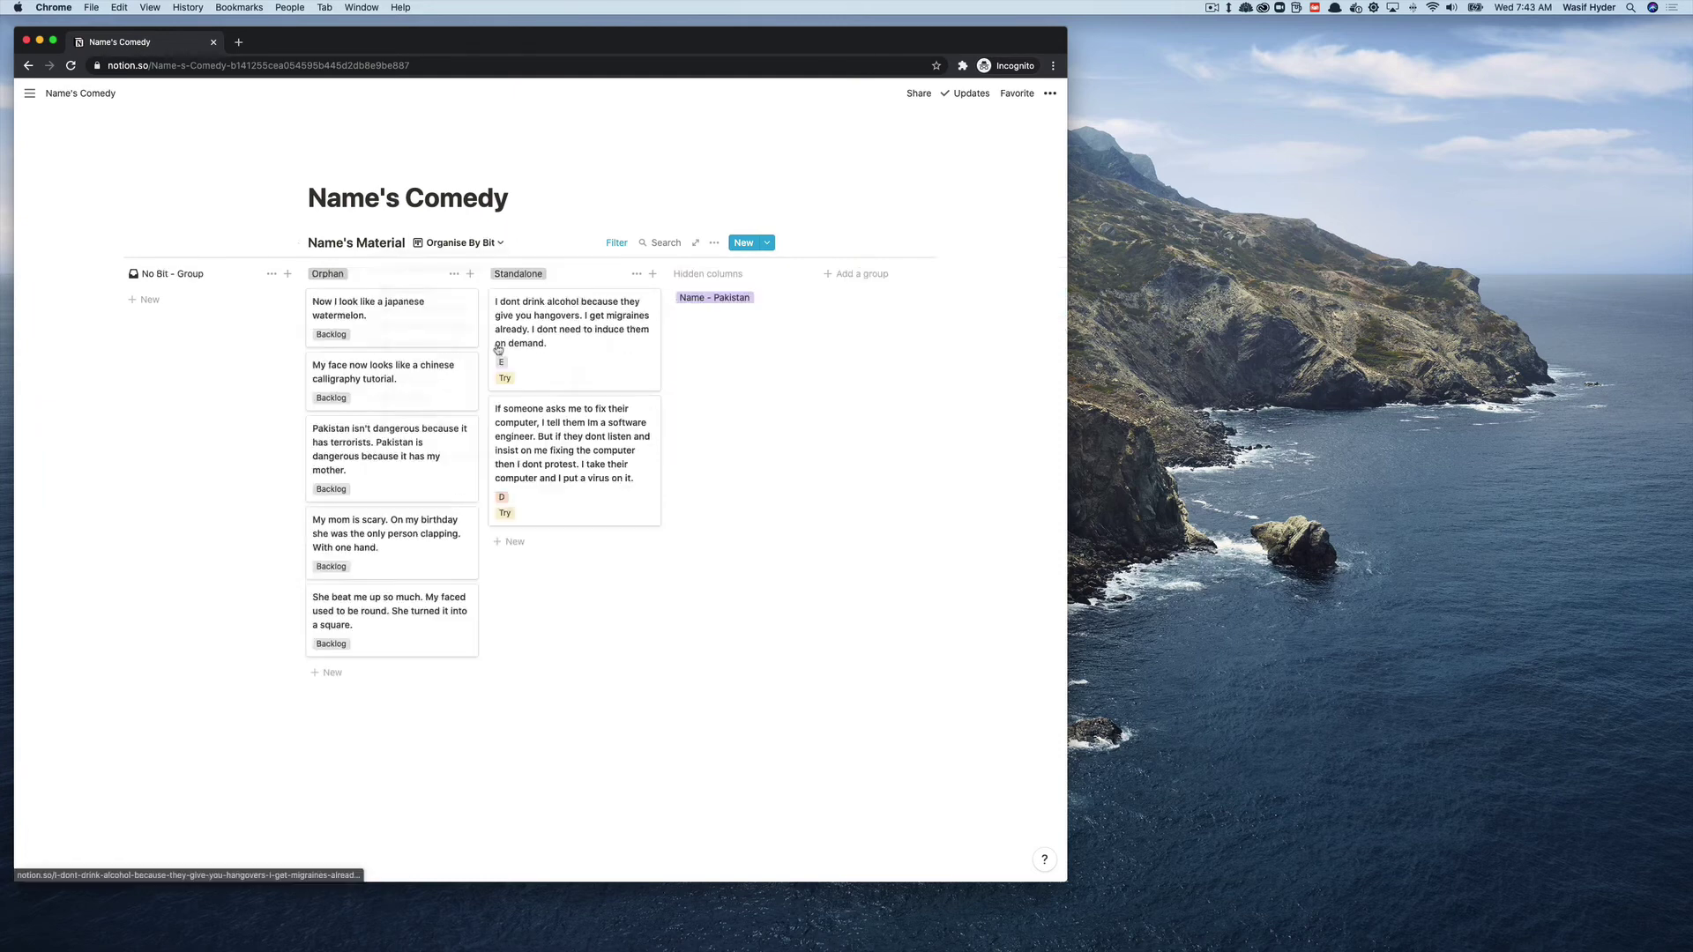
- Add a new group called Name - Mom to the Organise By Bit board
left_click(842, 247)
type("N")
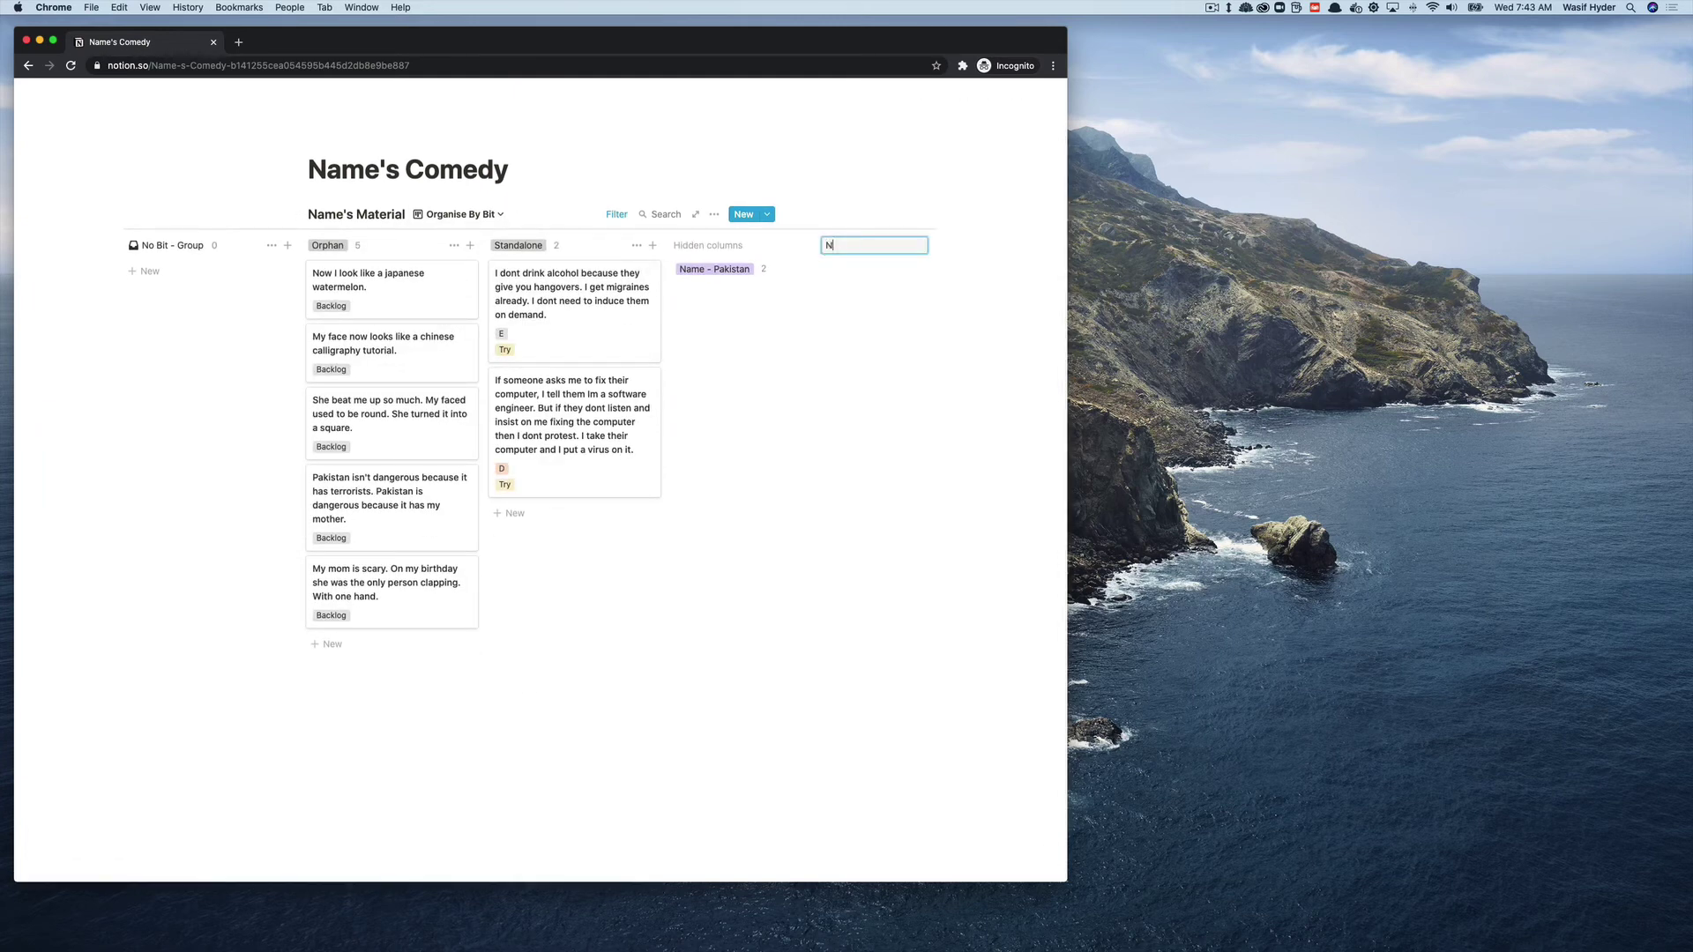
type("ame - Mom")
key("Return")
- Colour the Name - Mom group yellow and move all five Orphan jokes into it
left_click(819, 246)
left_click(838, 337)
left_click(820, 409)
left_click_drag(282, 651, 414, 291)
left_click_drag(388, 291, 717, 290)
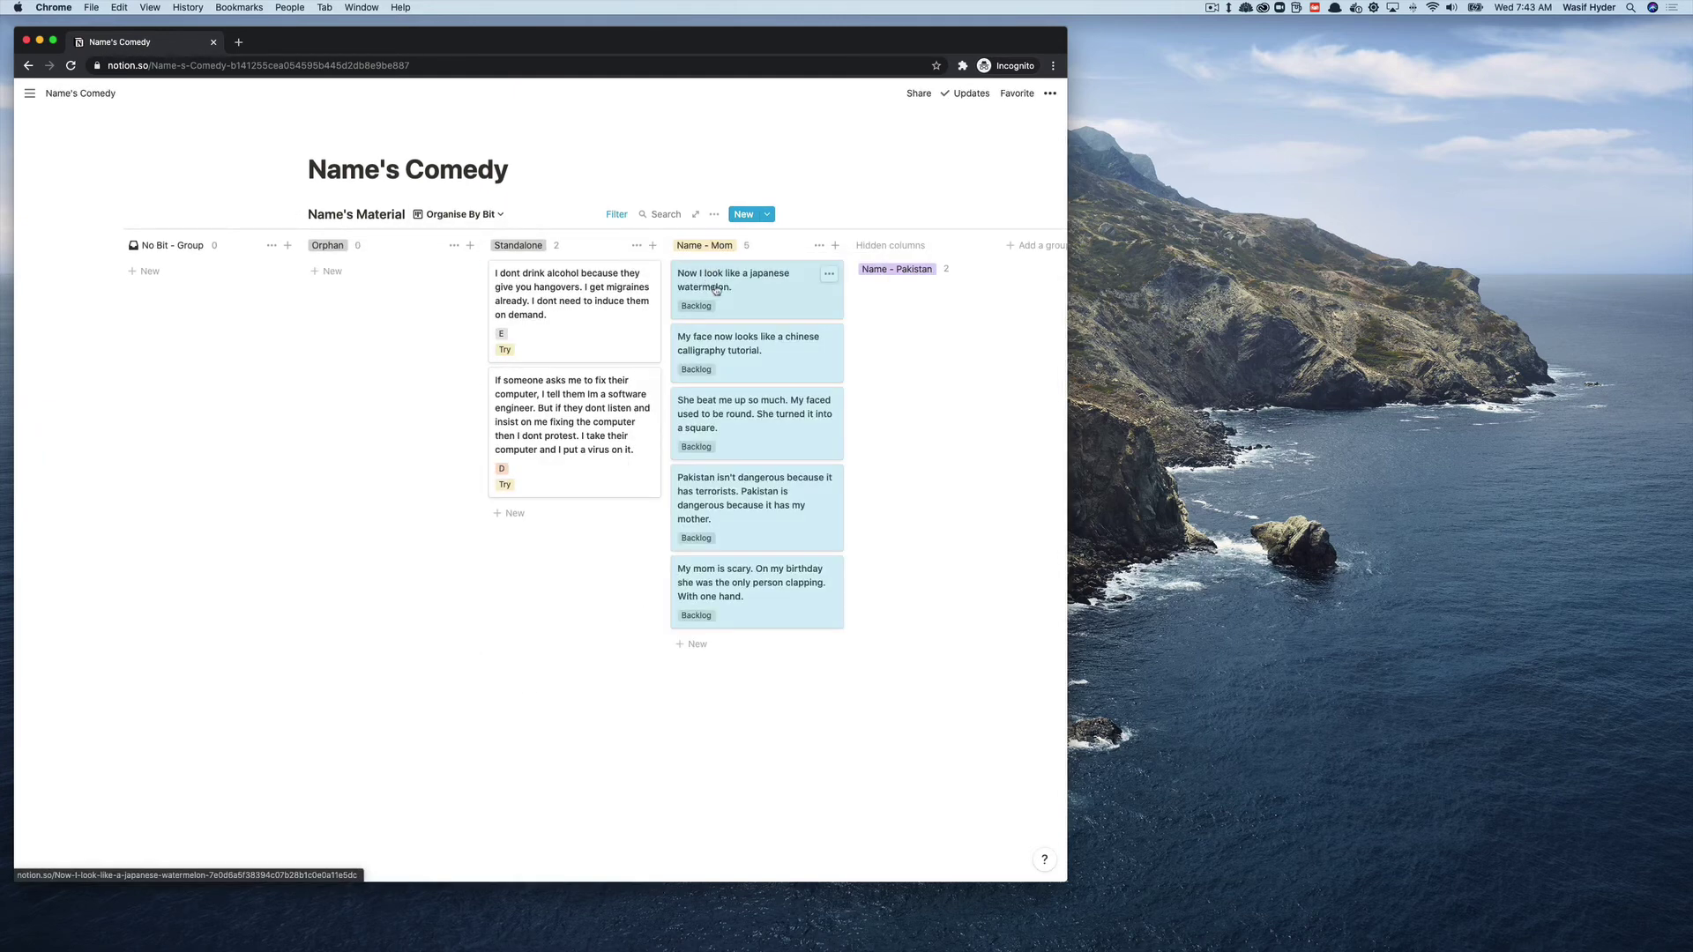
- Try giving all five Name - Mom jokes the check mark status together, and undo the change
right_click(786, 307)
mouse_move(836, 414)
left_click(696, 445)
left_click(832, 434)
left_click(912, 469)
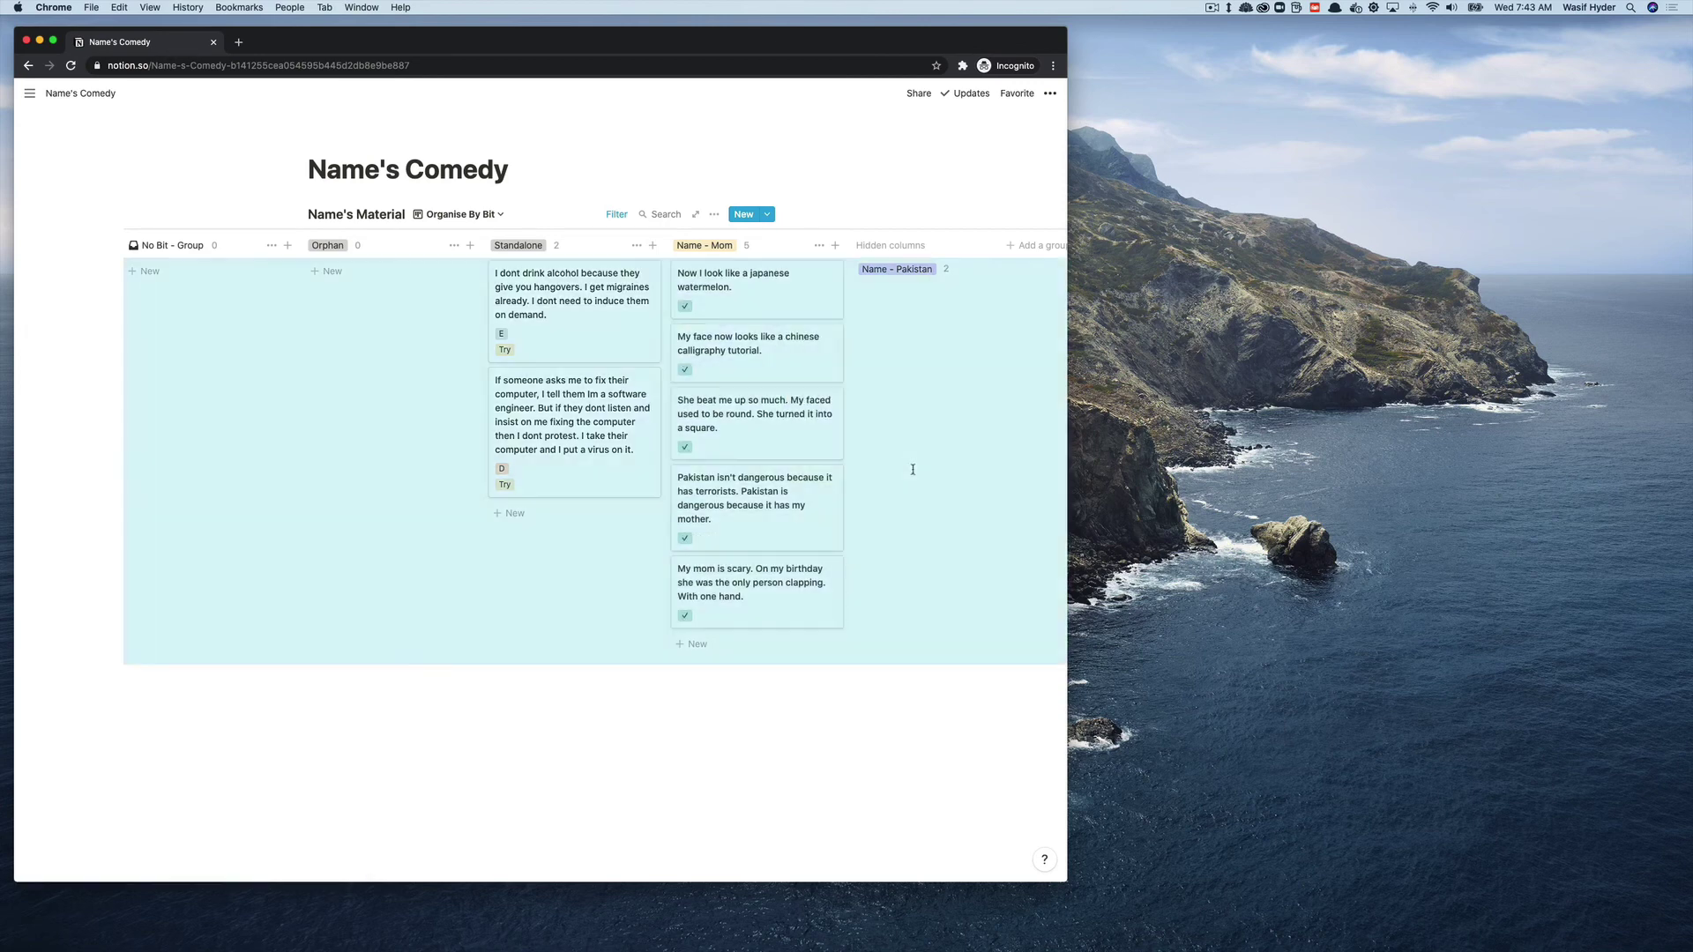
left_click(864, 707)
key("super+z")
- In the Organise By Status view, move all five Backlog jokes together to the Try column
left_click(459, 214)
left_click(446, 301)
left_click_drag(458, 591, 573, 282)
left_click_drag(573, 353, 757, 441)
- In the Try column, move the "Pakistan isn't dangerous" joke up one place and the japanese watermelon joke to the end
scroll(775, 574, "down", 1)
left_click_drag(767, 578, 754, 531)
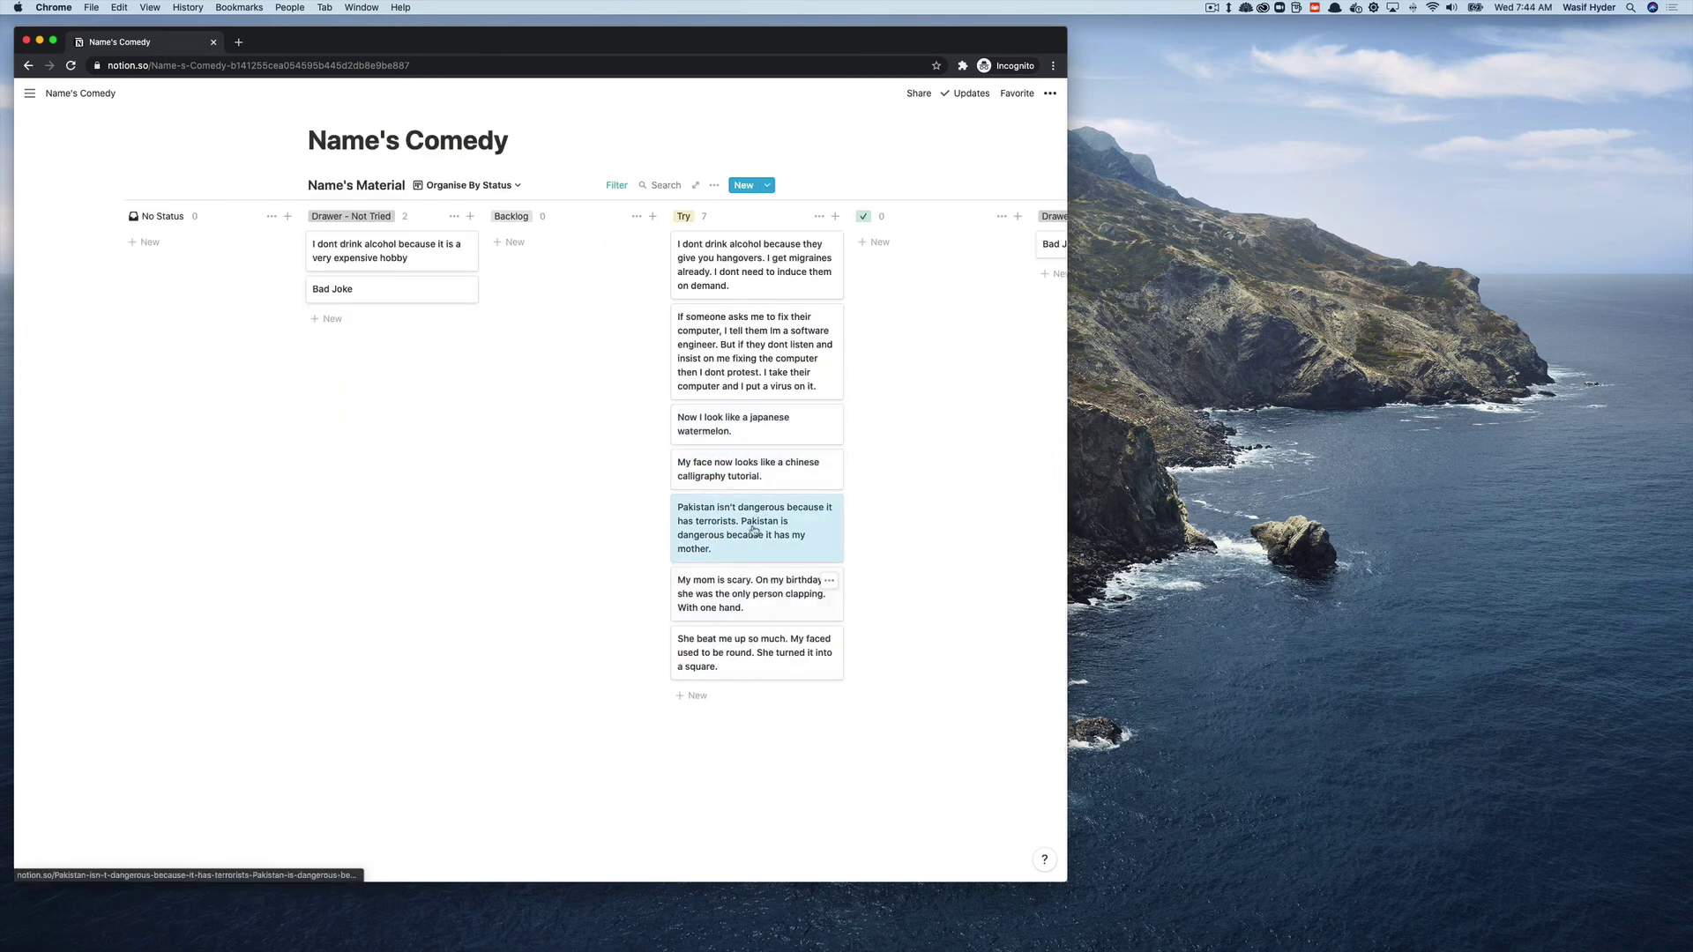
left_click_drag(750, 428, 738, 668)
- In the Organise By Bit view, move the hangover joke below the computer joke in Standalone
left_click(467, 185)
left_click(480, 288)
left_click_drag(573, 326, 573, 511)
- Move the chinese calligraphy joke to Standalone, and the "She beat me up" and japanese watermelon jokes to the end of Name - Mom
left_click_drag(750, 372, 573, 295)
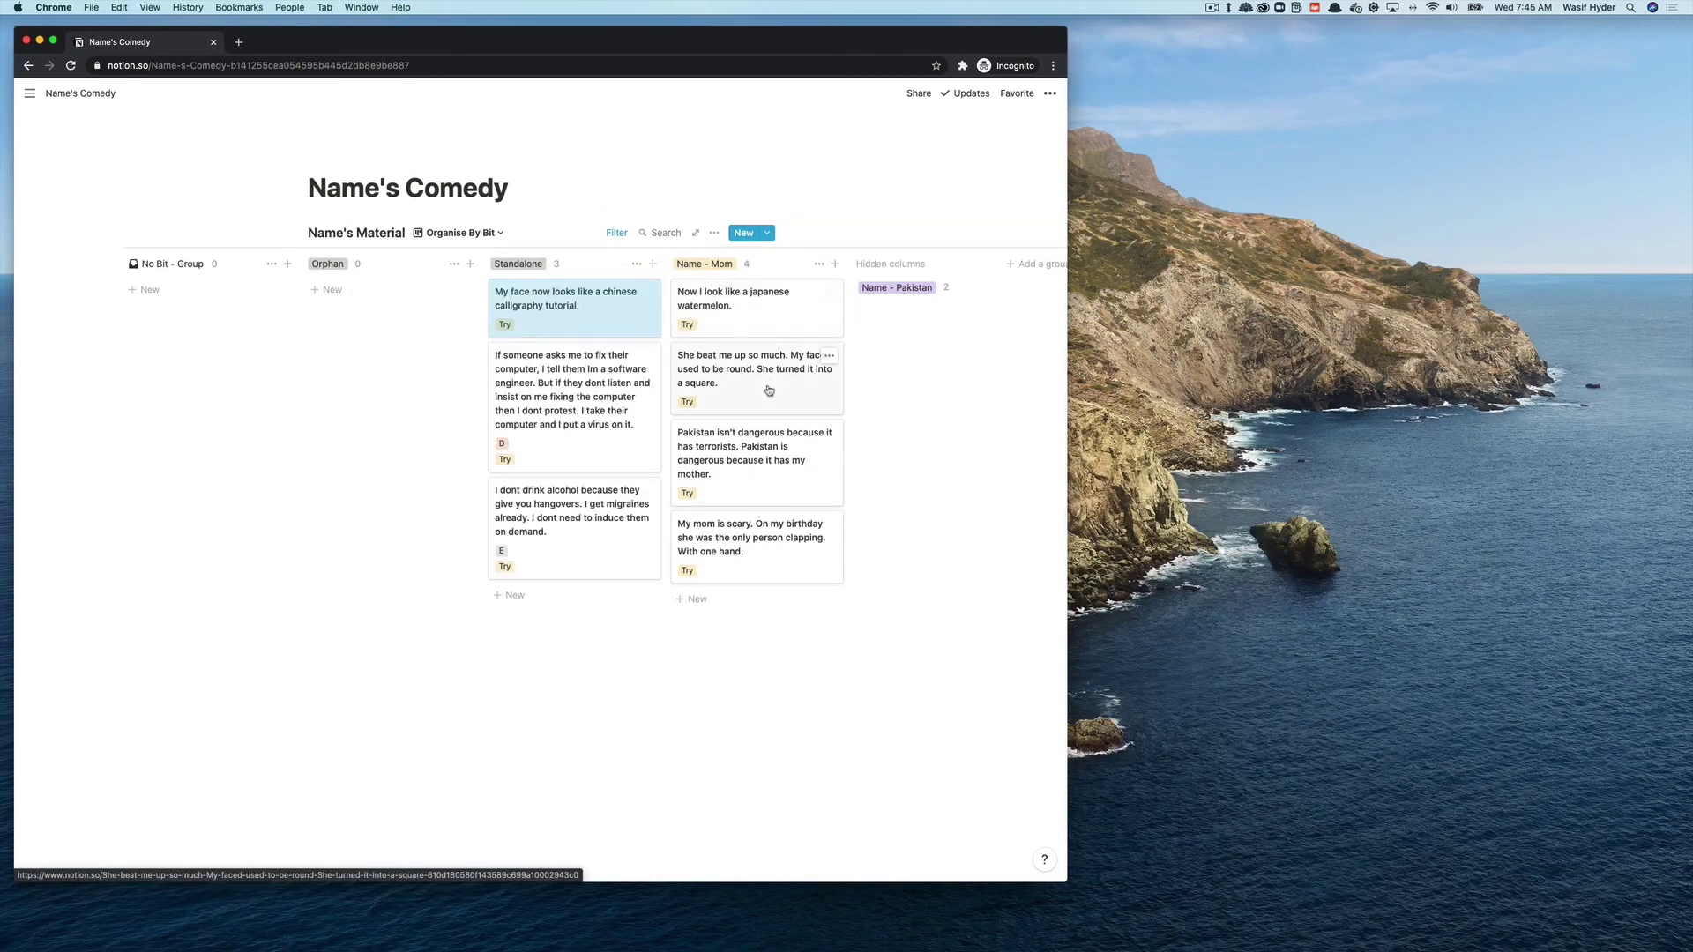
left_click_drag(769, 391, 760, 578)
left_click_drag(758, 309, 758, 582)
- Rate the "Pakistan isn't dangerous" and japanese watermelon jokes A together
left_click(765, 334, "shift+super")
left_click(787, 539, "shift+super")
right_click(792, 548)
mouse_move(843, 655)
left_click(716, 686)
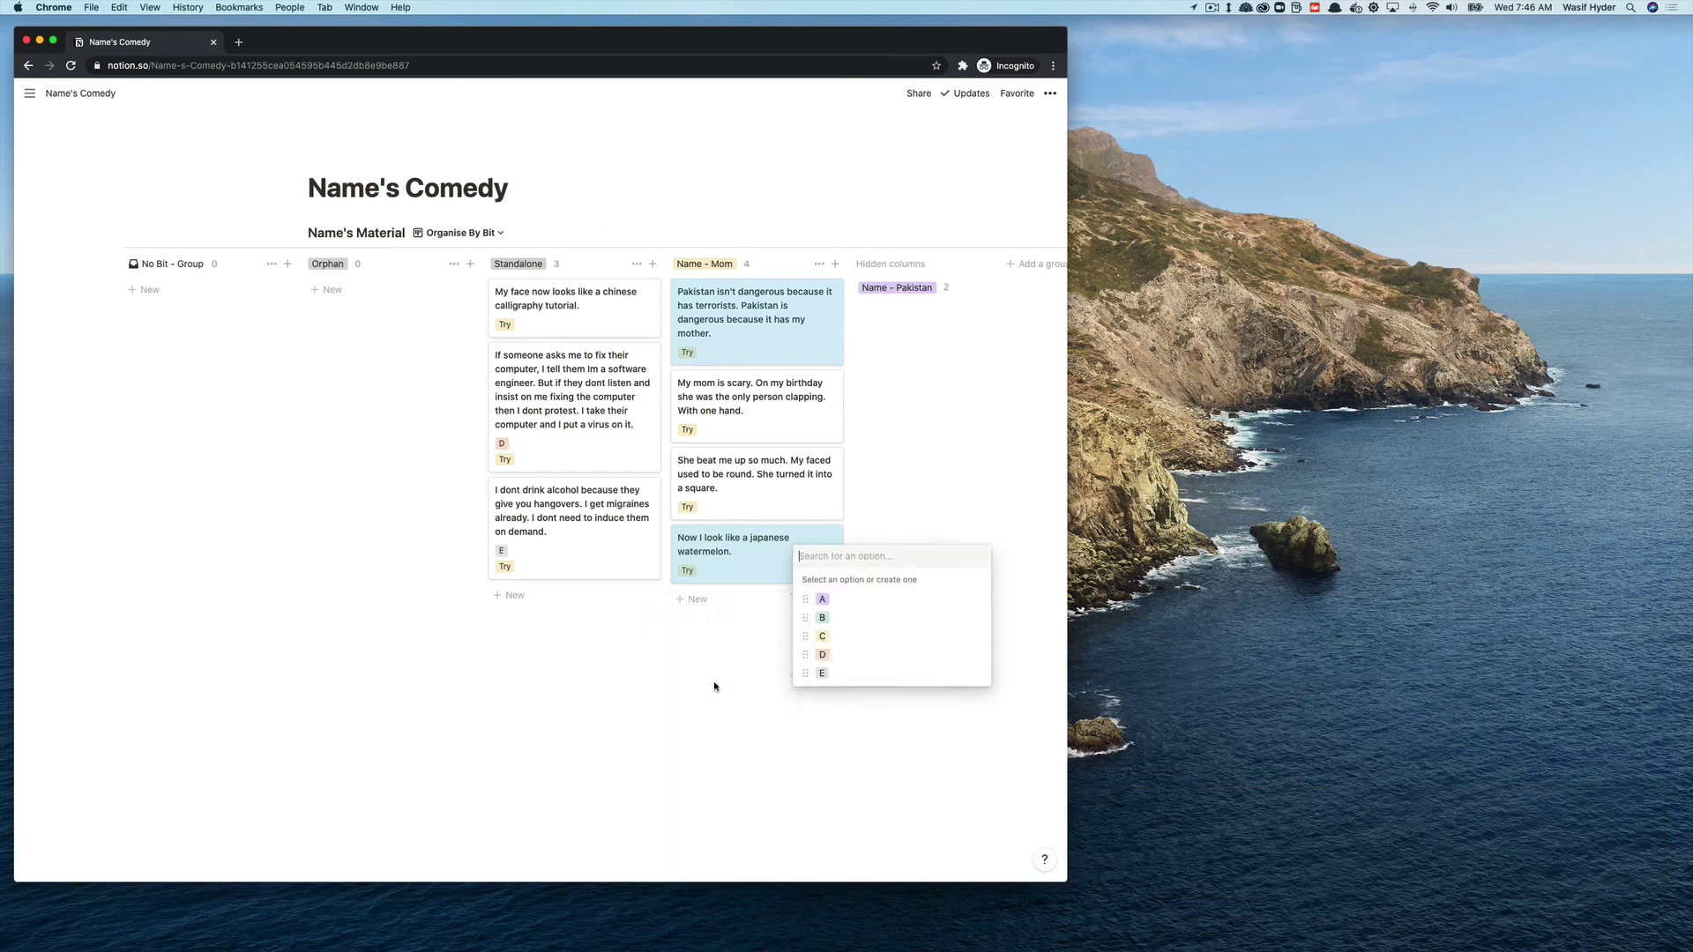
left_click(833, 599)
left_click(859, 494)
- Rate the "My mom is scary" and "She beat me up so much" jokes B together
left_click_drag(855, 420, 787, 494)
right_click(785, 494)
mouse_move(834, 600)
left_click(732, 628)
left_click(838, 564)
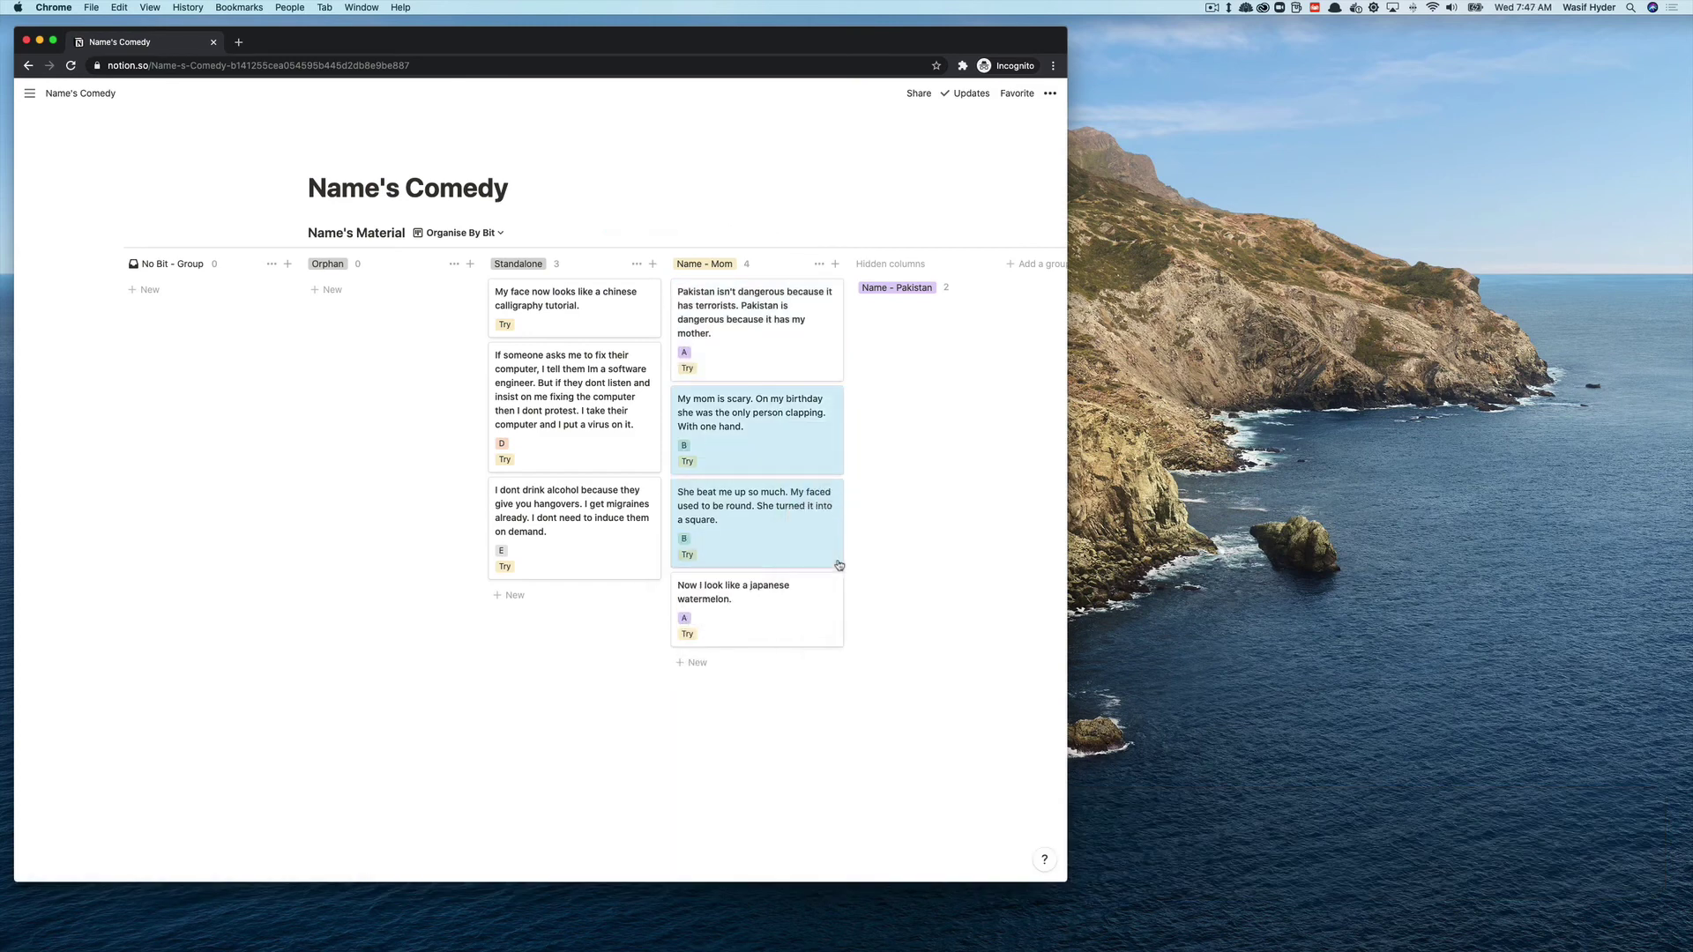
- Select all four Name - Mom jokes and try to change their status together
left_click_drag(868, 635, 797, 363)
right_click(797, 363)
mouse_move(851, 467)
left_click(706, 512)
left_click(829, 437)
left_click(885, 342)
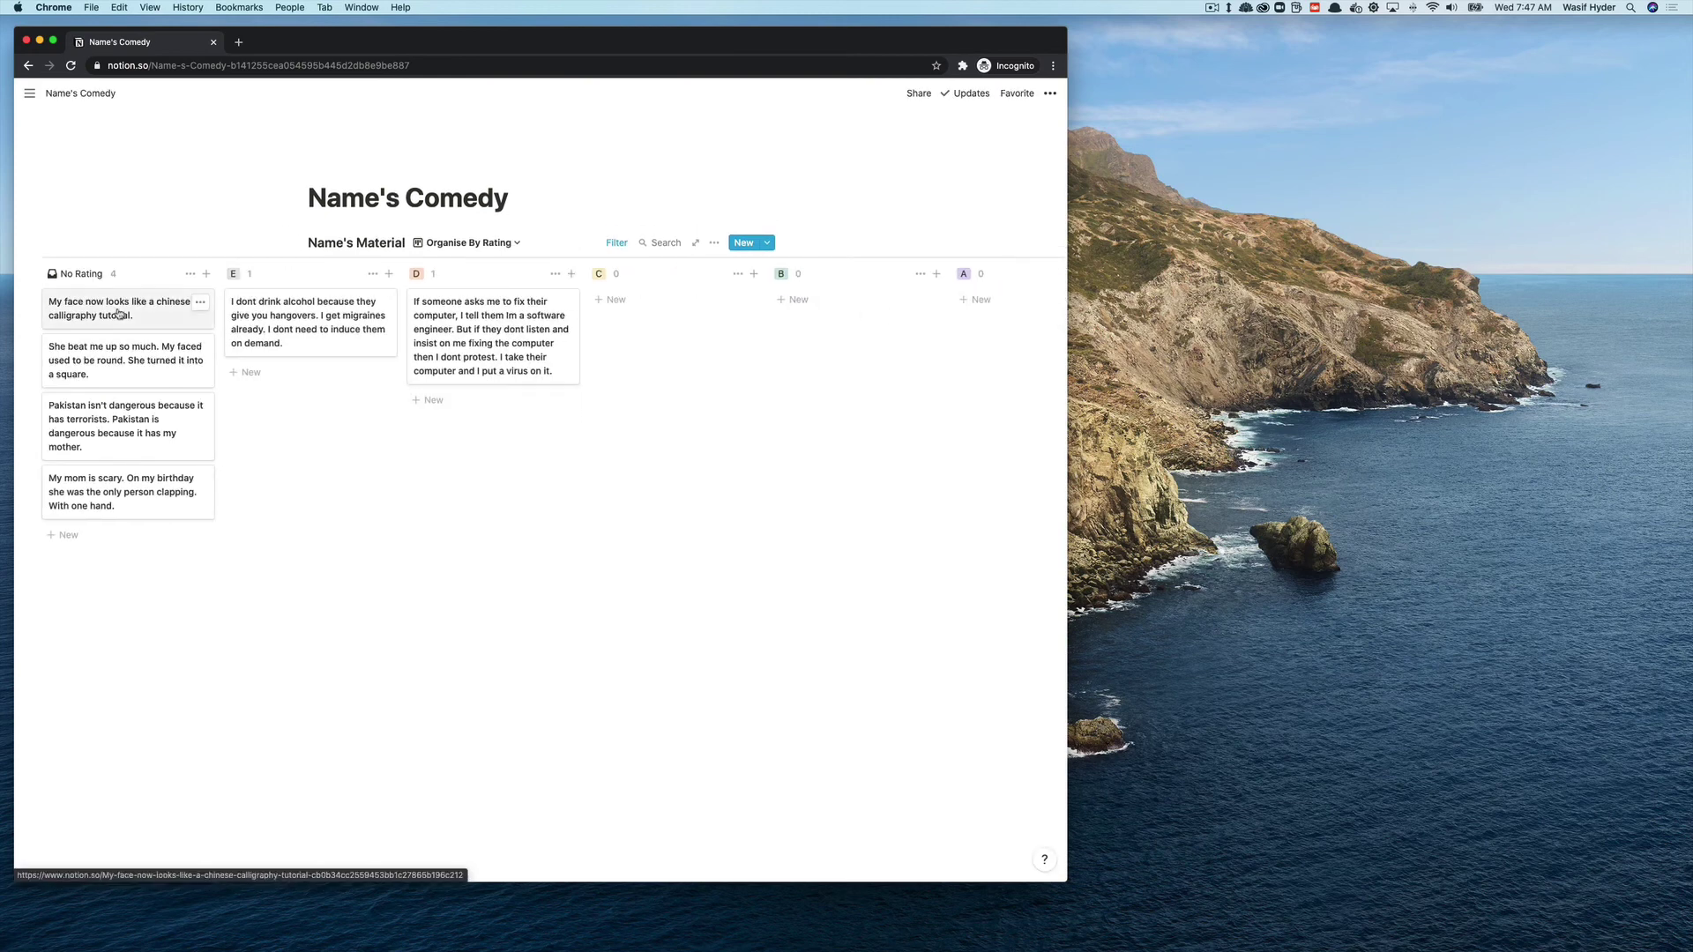
- Return to the Organise By Bit view and open the status of all four Name - Mom jokes for editing together
left_click(465, 243)
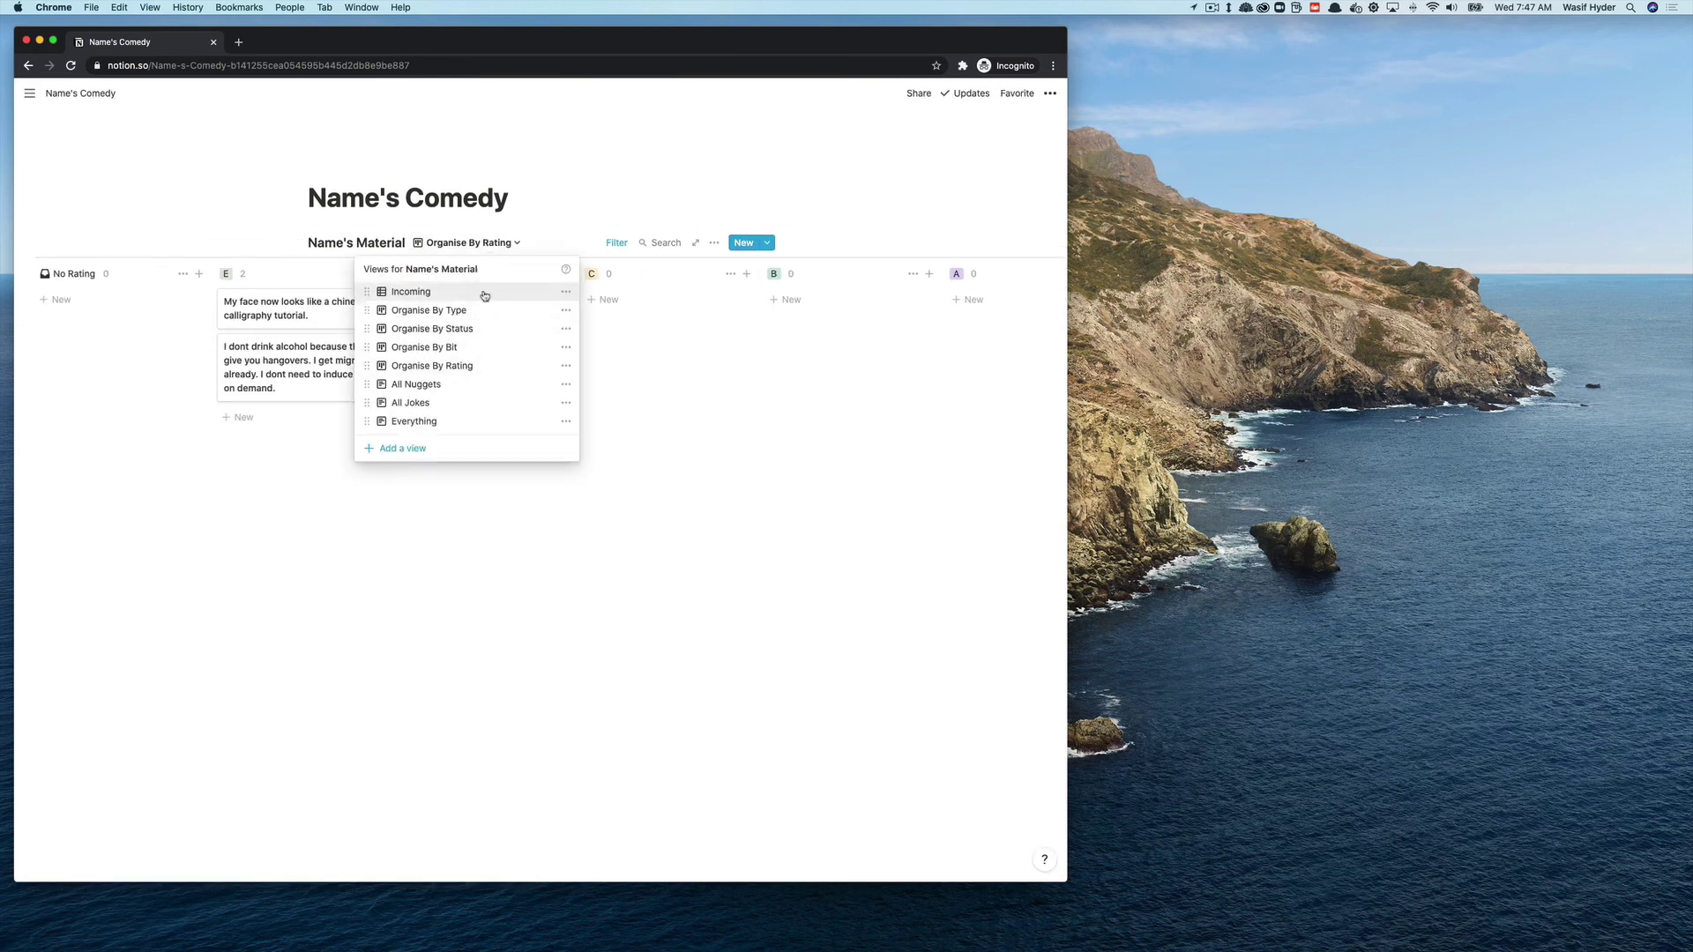
left_click(483, 348)
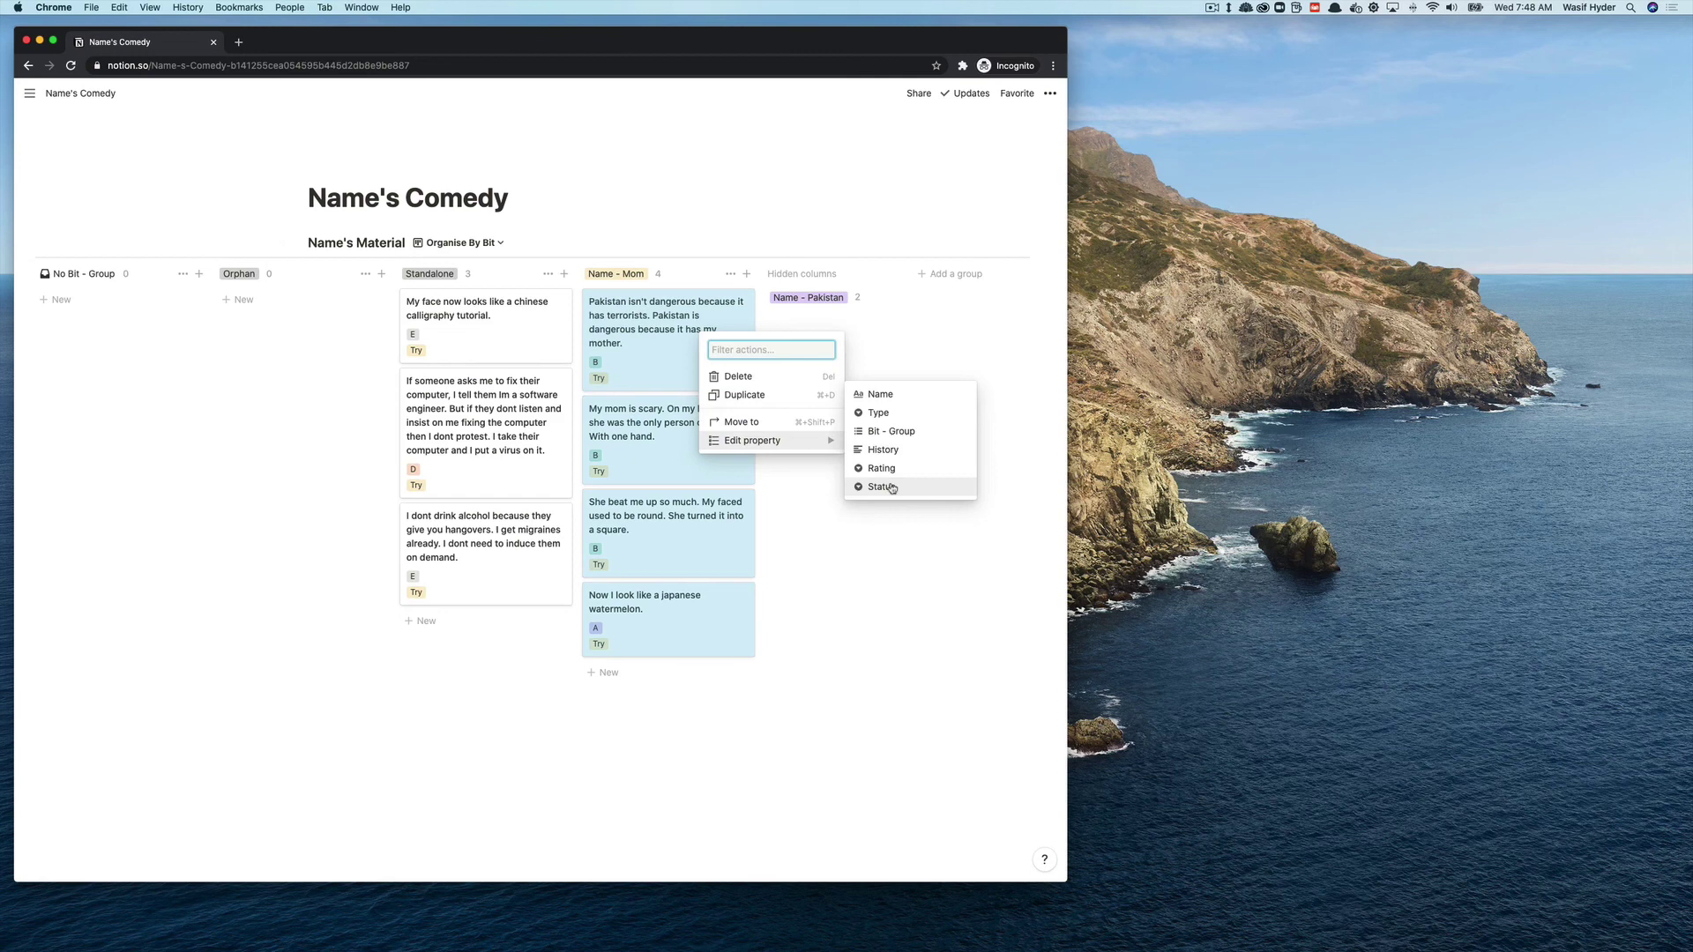
left_click(881, 484)
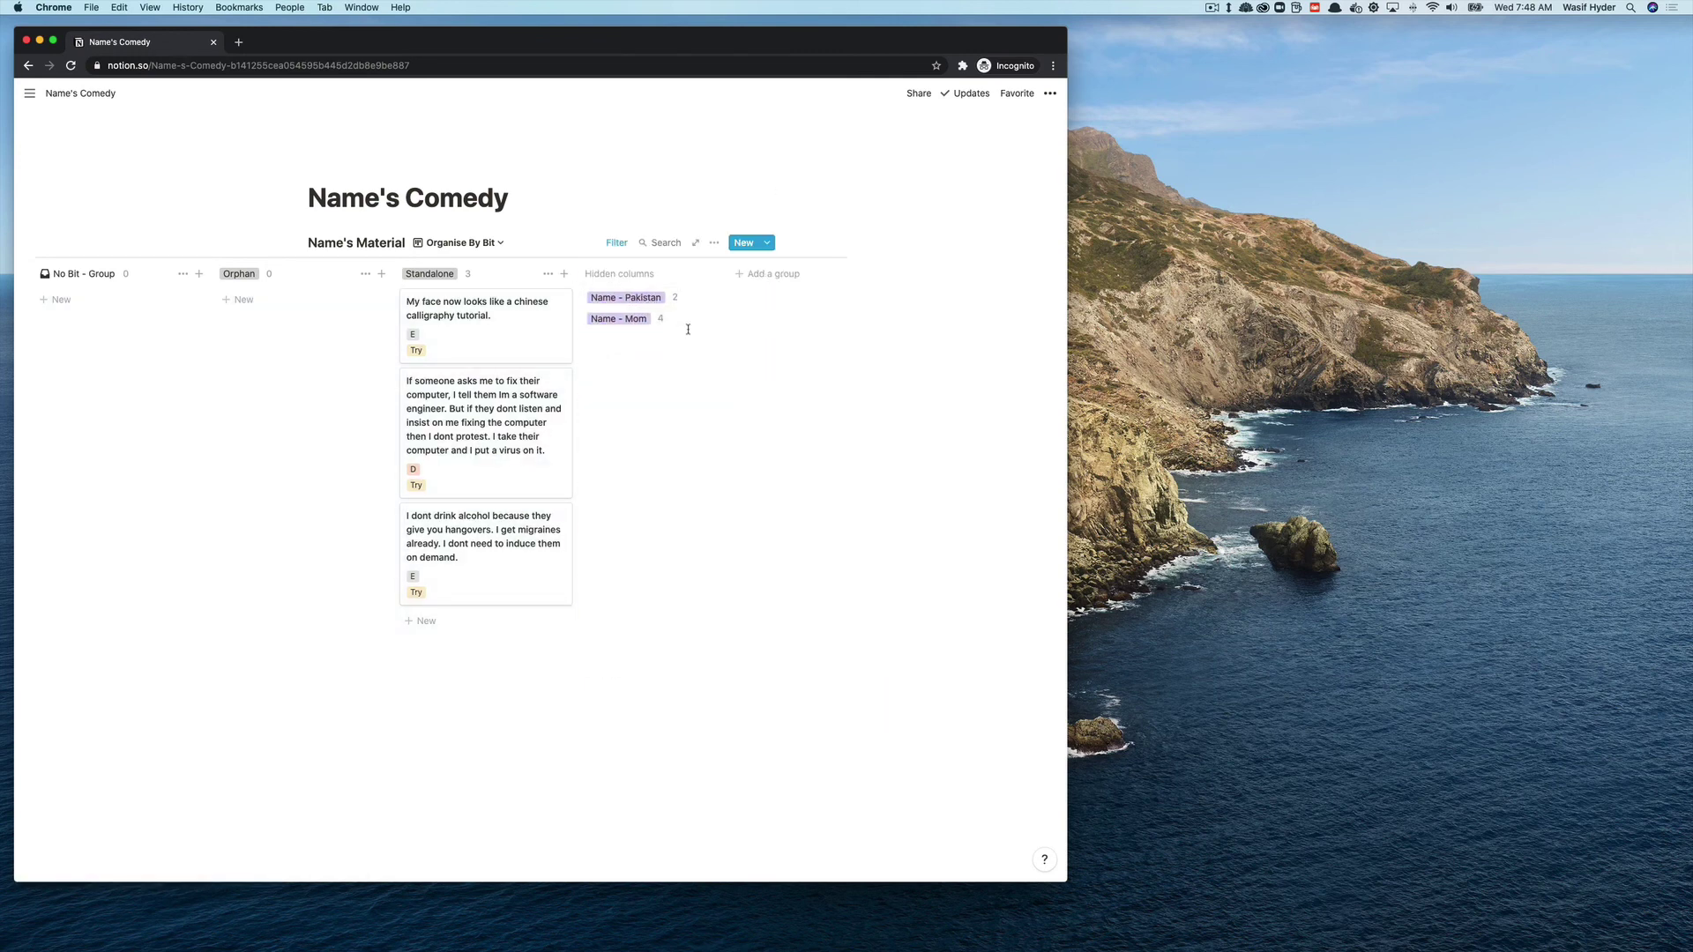
- Set the status of the standalone chinese calligraphy tutorial joke to Drawer - Tried
scroll(515, 548, "left", 2)
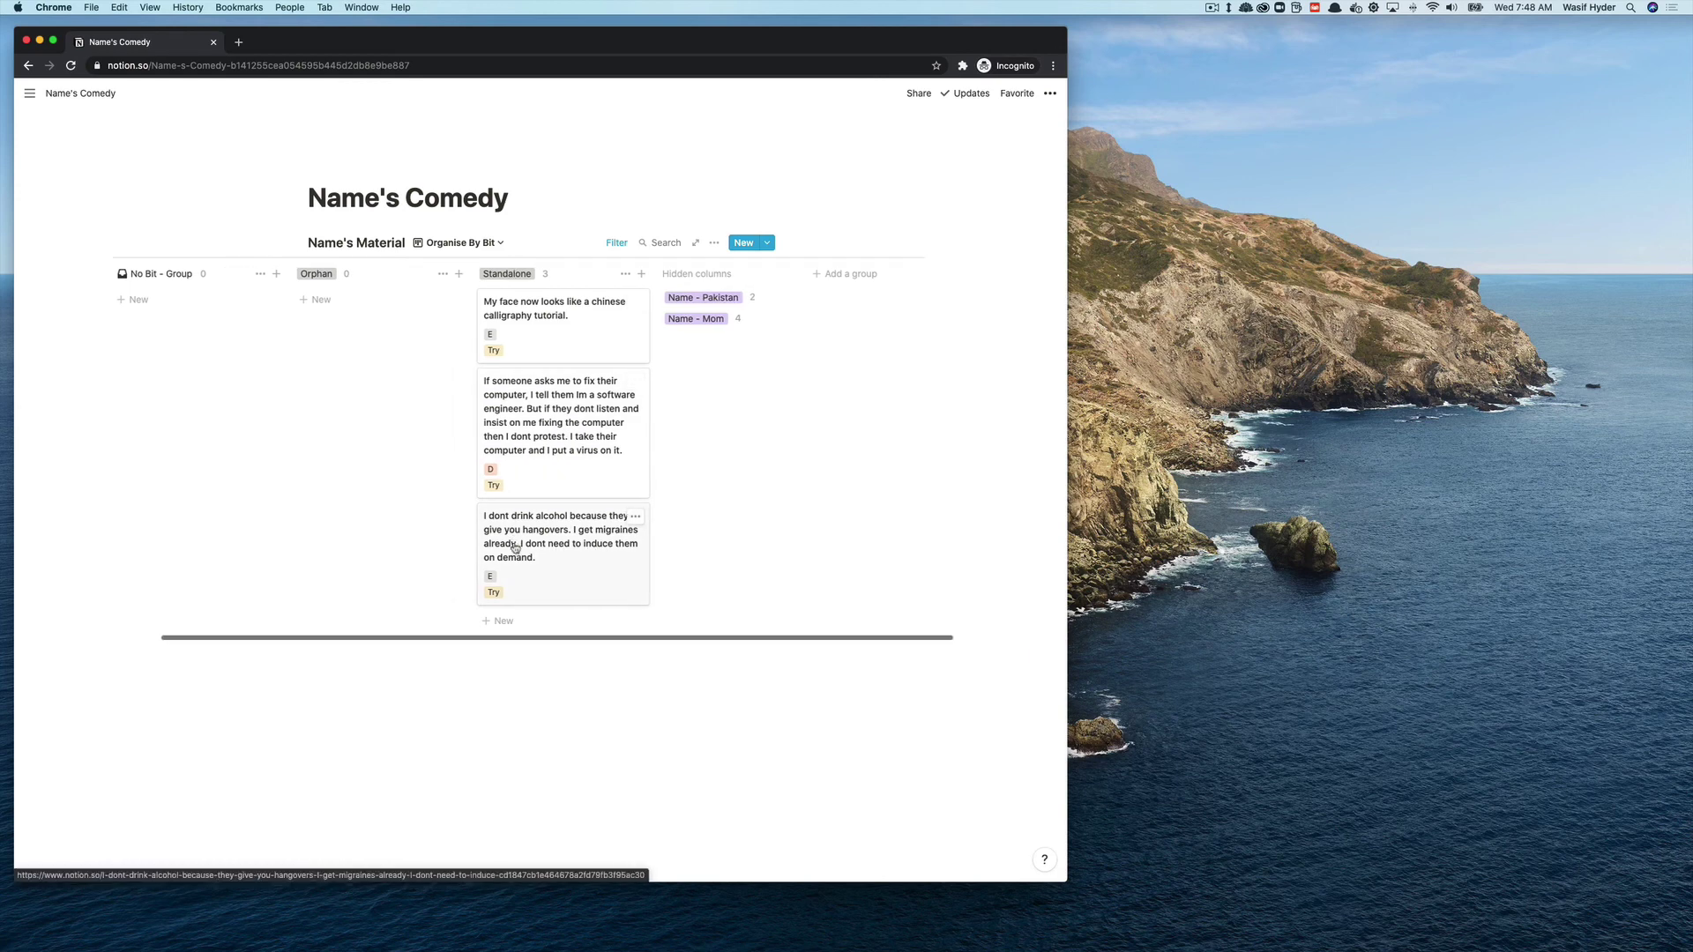
right_click(562, 316)
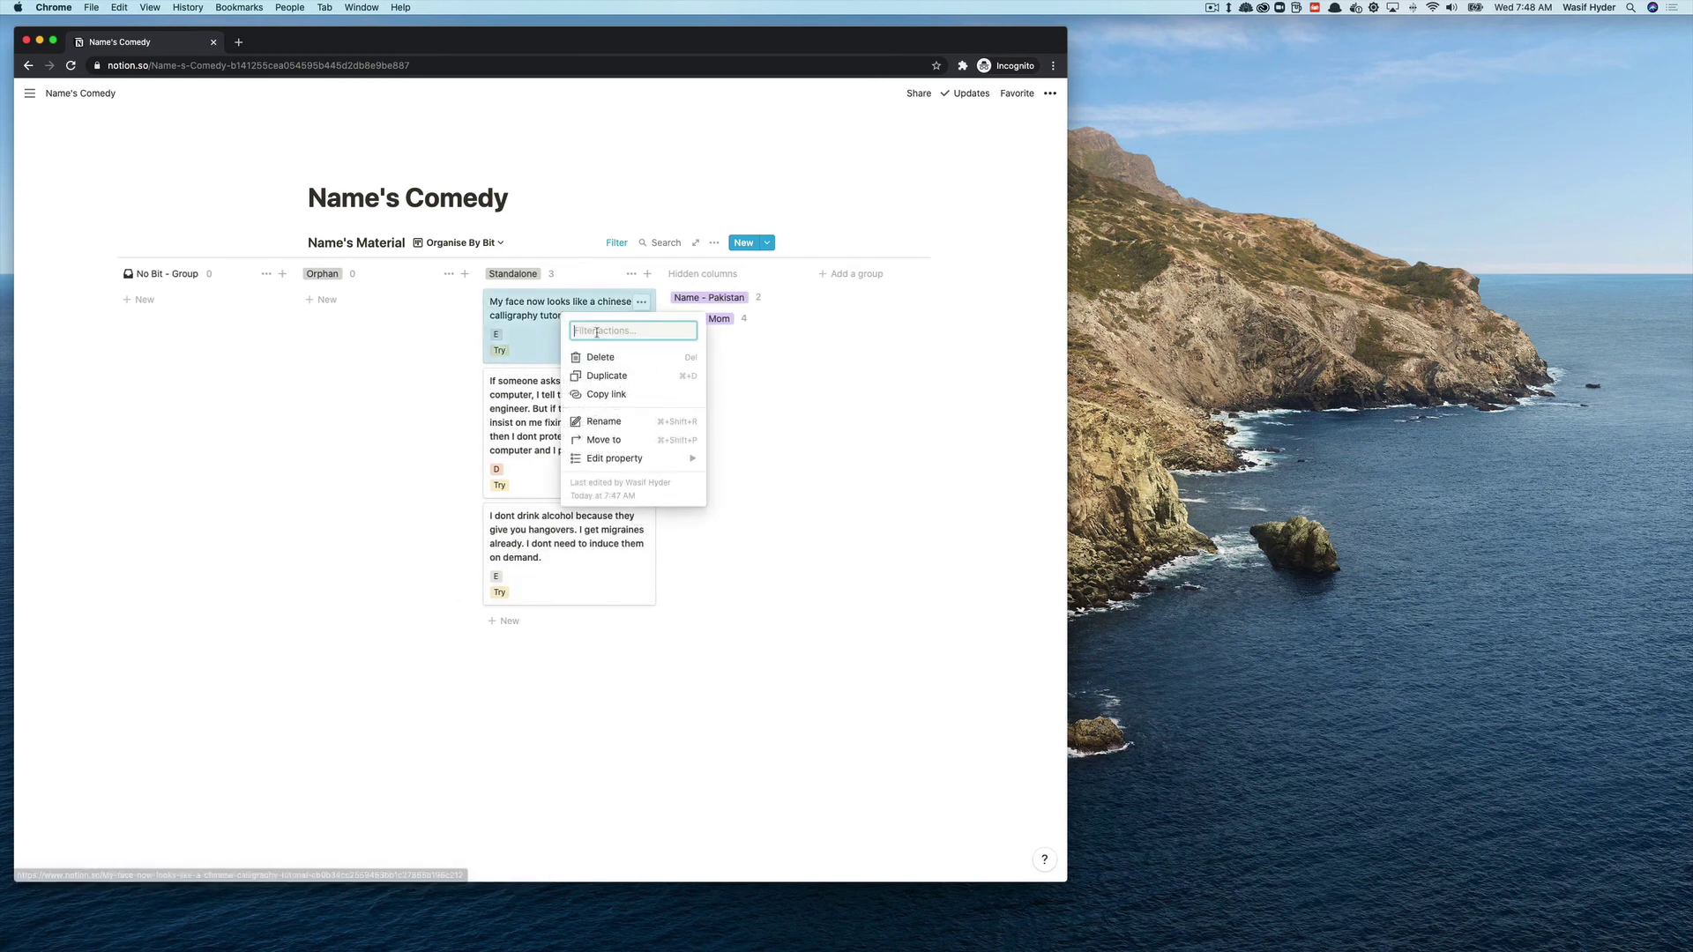
mouse_move(635, 456)
left_click(737, 498)
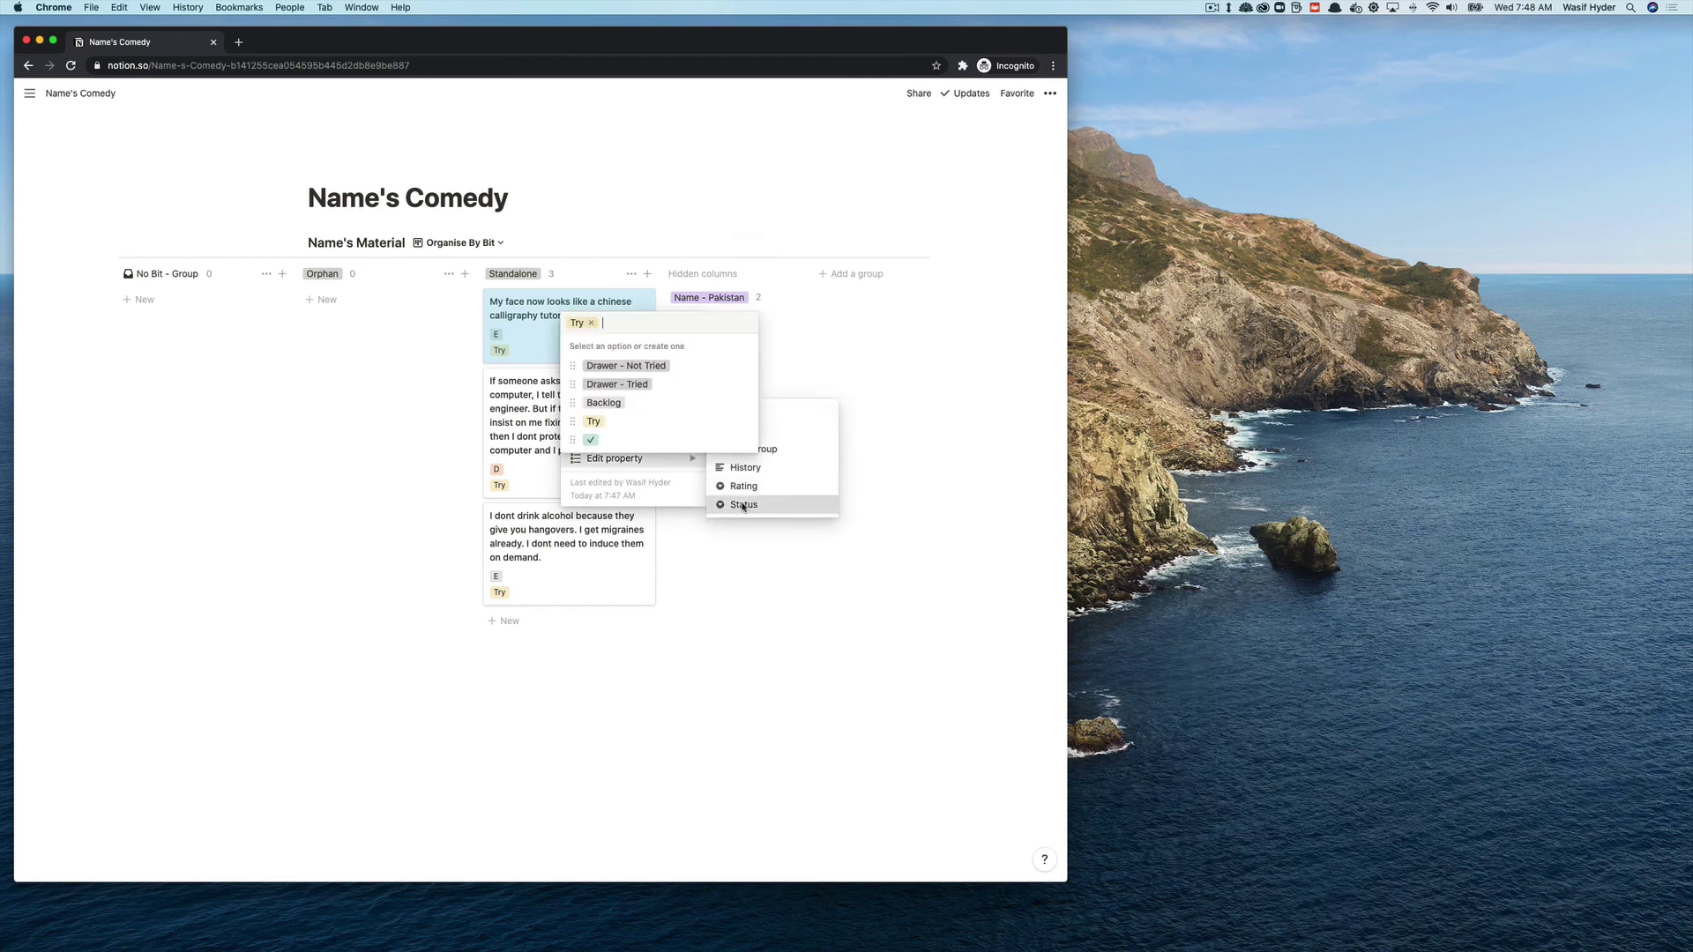
left_click(666, 385)
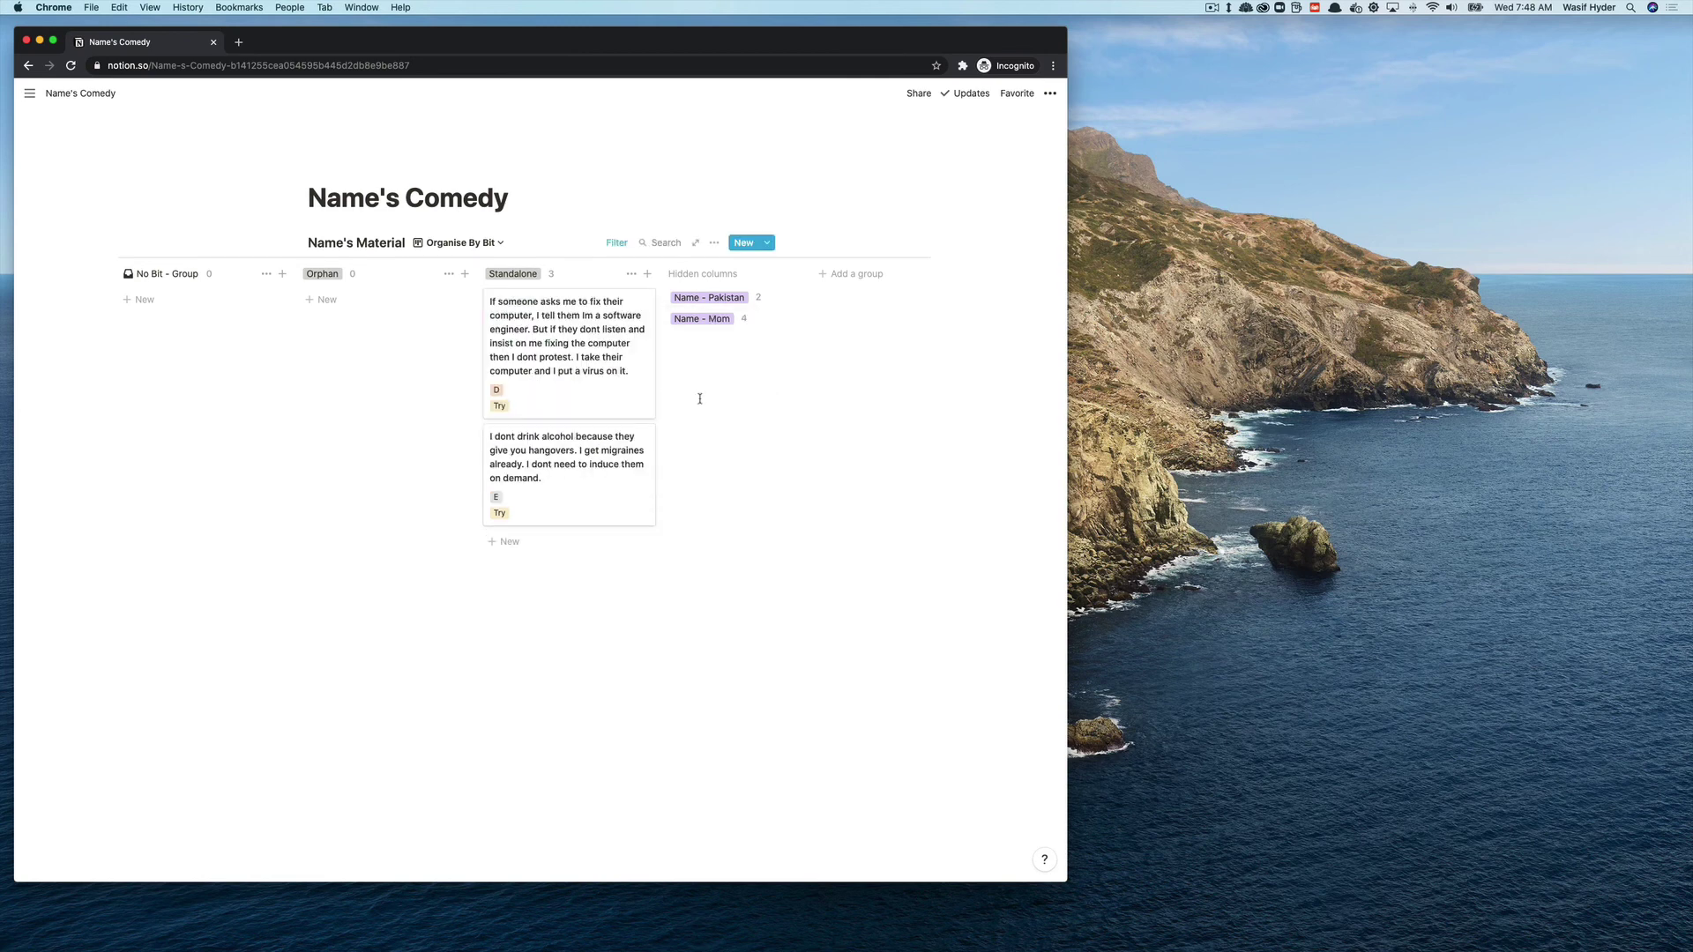
right_click(627, 399)
mouse_move(709, 542)
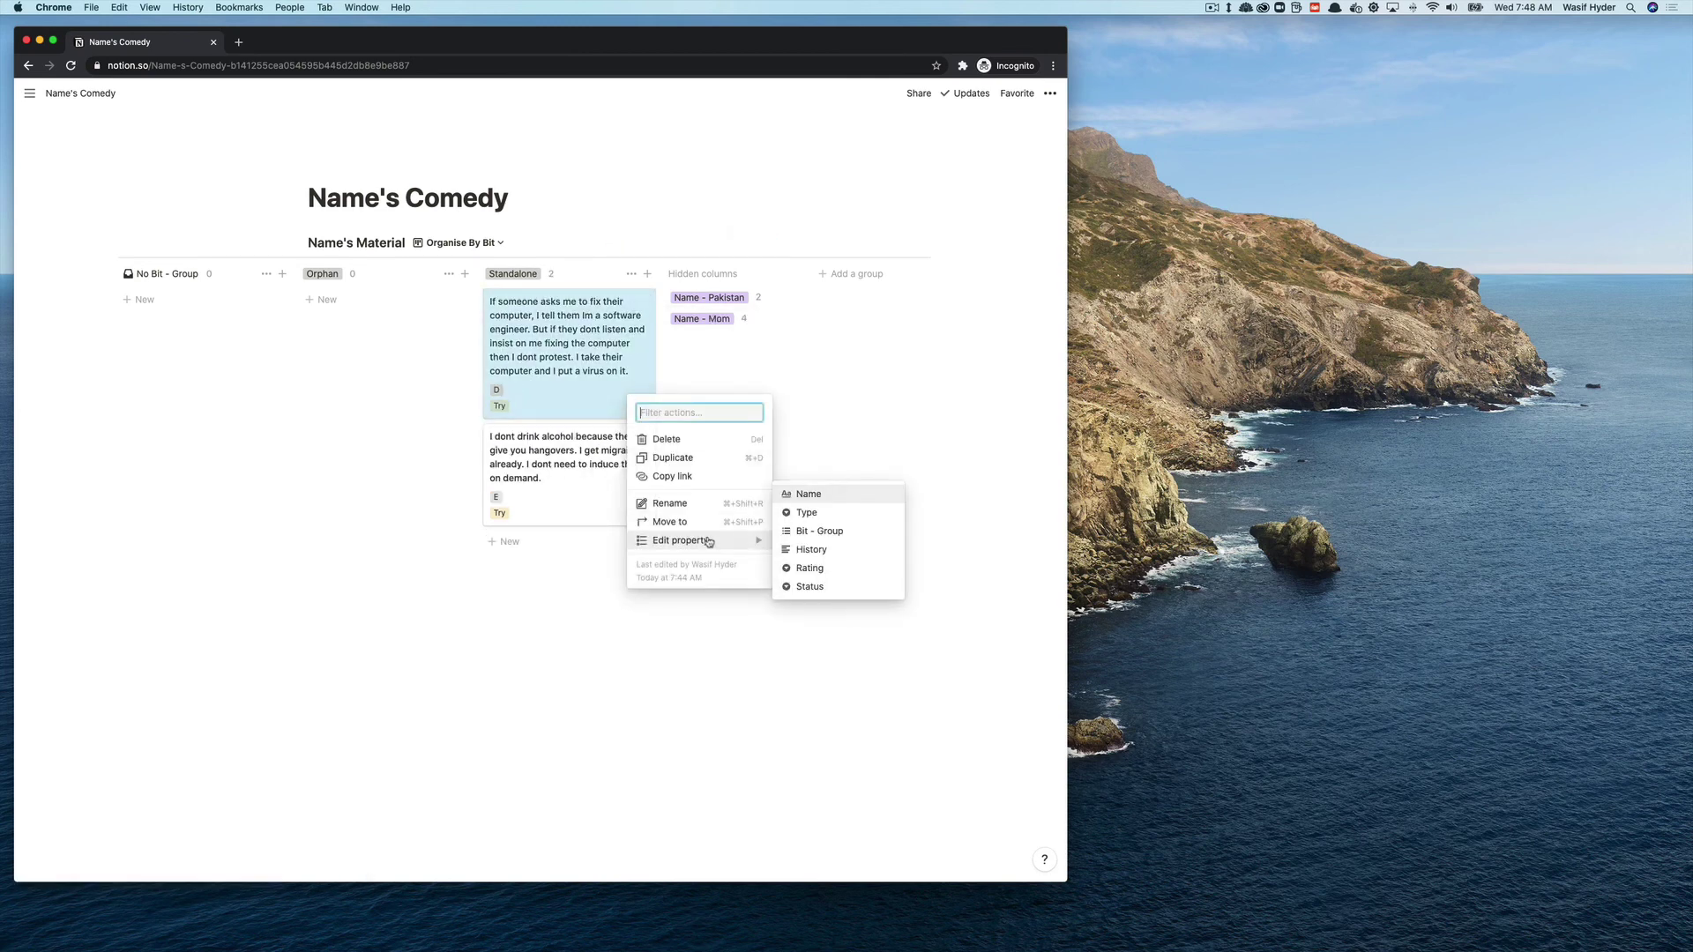
left_click(810, 589)
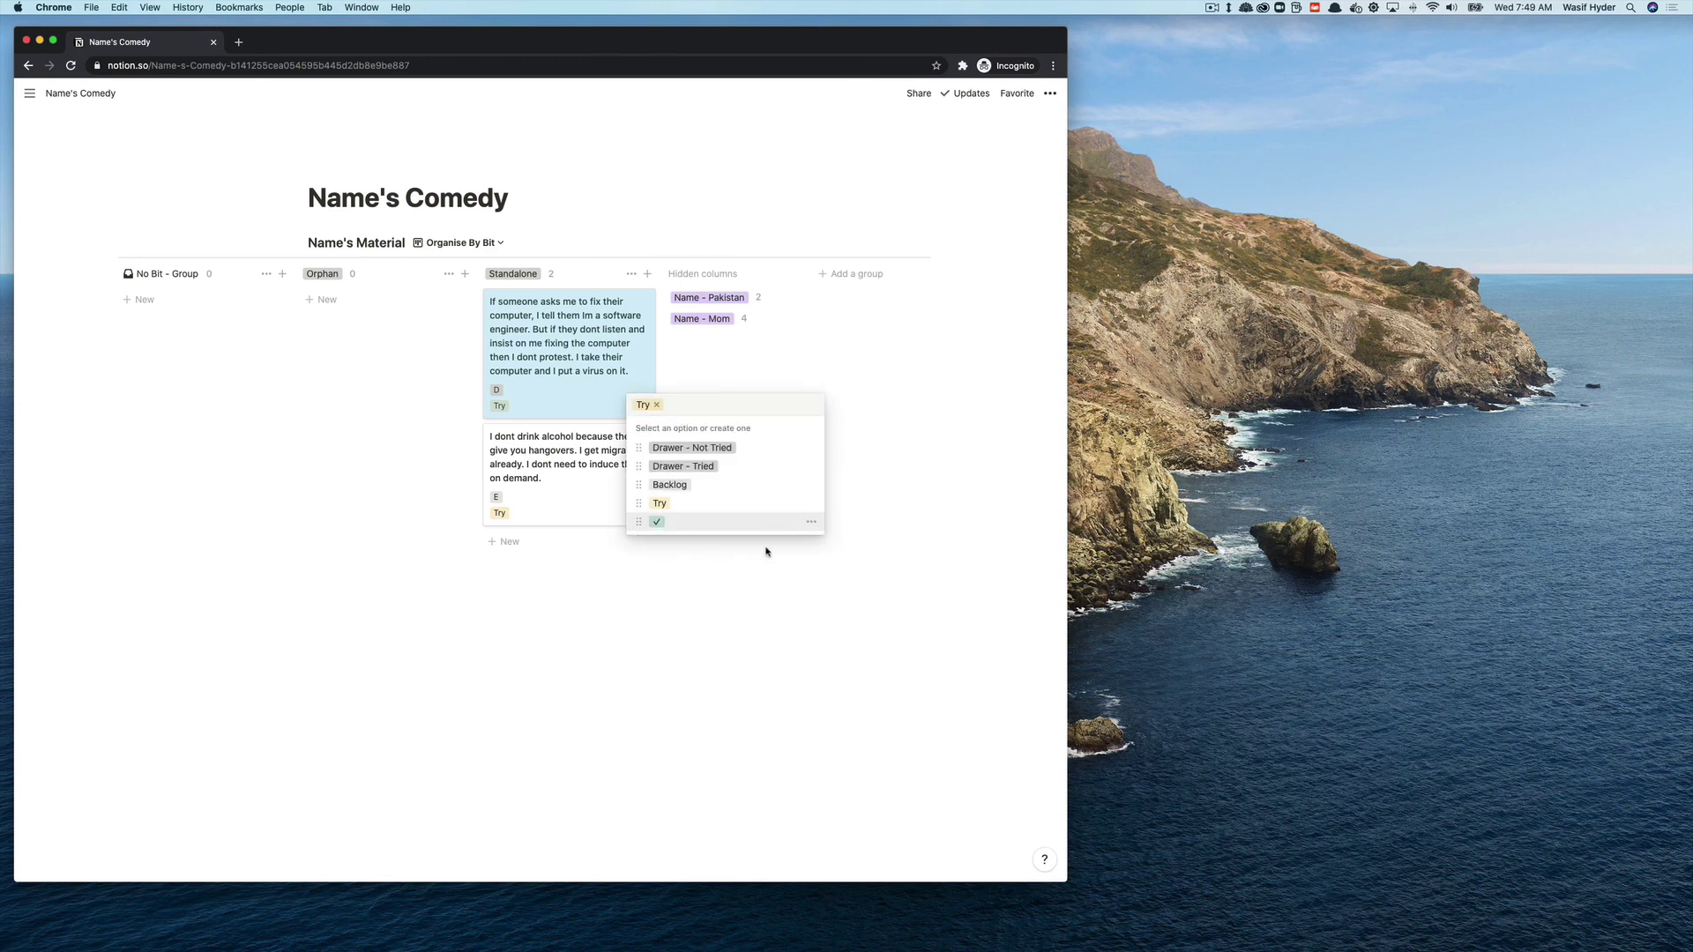
key("Escape")
- Change the rating of the standalone joke about putting a virus on computers to C
right_click(626, 374)
mouse_move(697, 517)
left_click(806, 544)
left_click(715, 537)
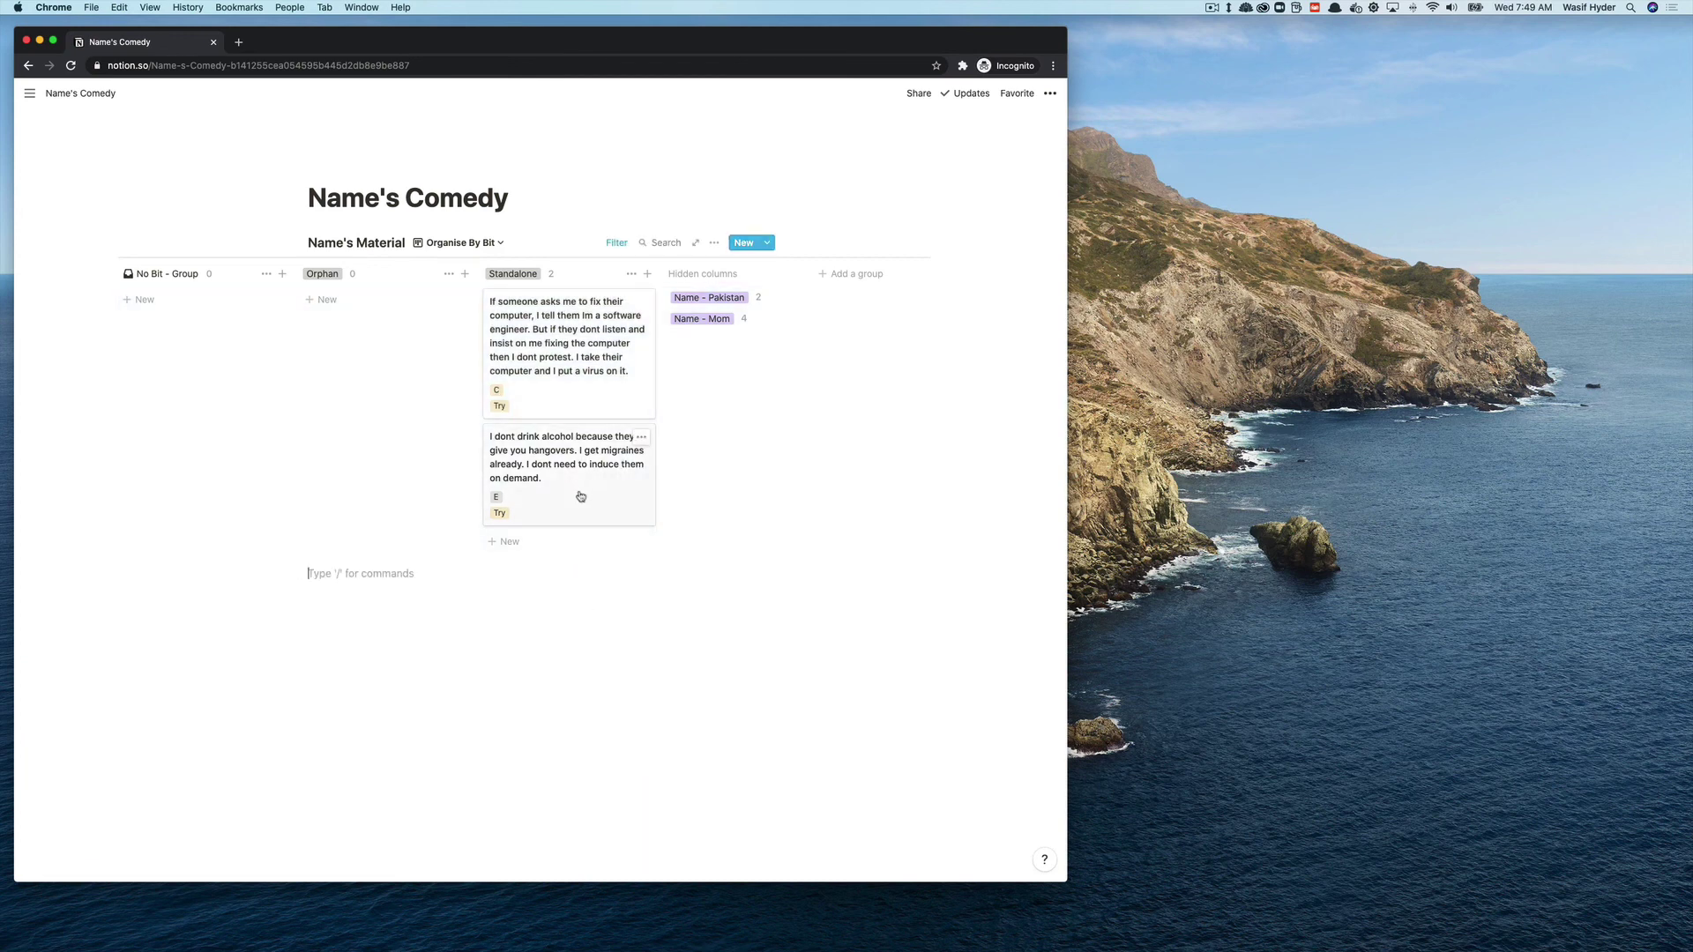
- Set the status of the standalone "I dont drink alcohol" joke to Drawer - Tried
right_click(582, 490)
mouse_move(670, 631)
left_click(765, 678)
left_click(691, 555)
right_click(621, 344)
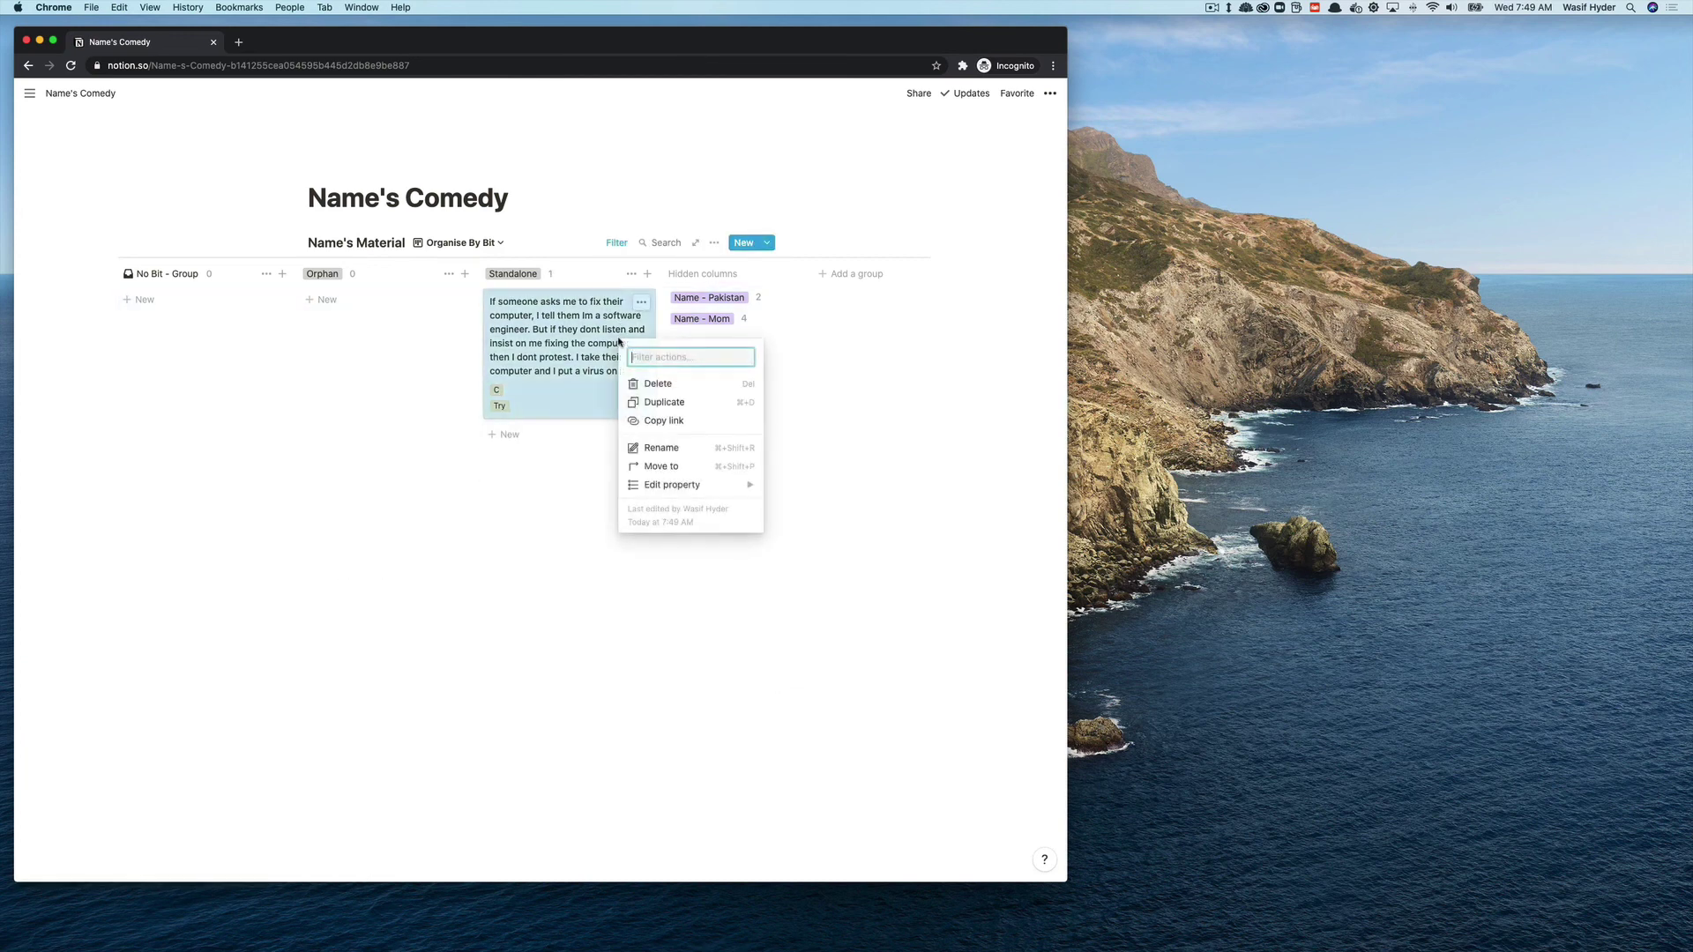
mouse_move(723, 487)
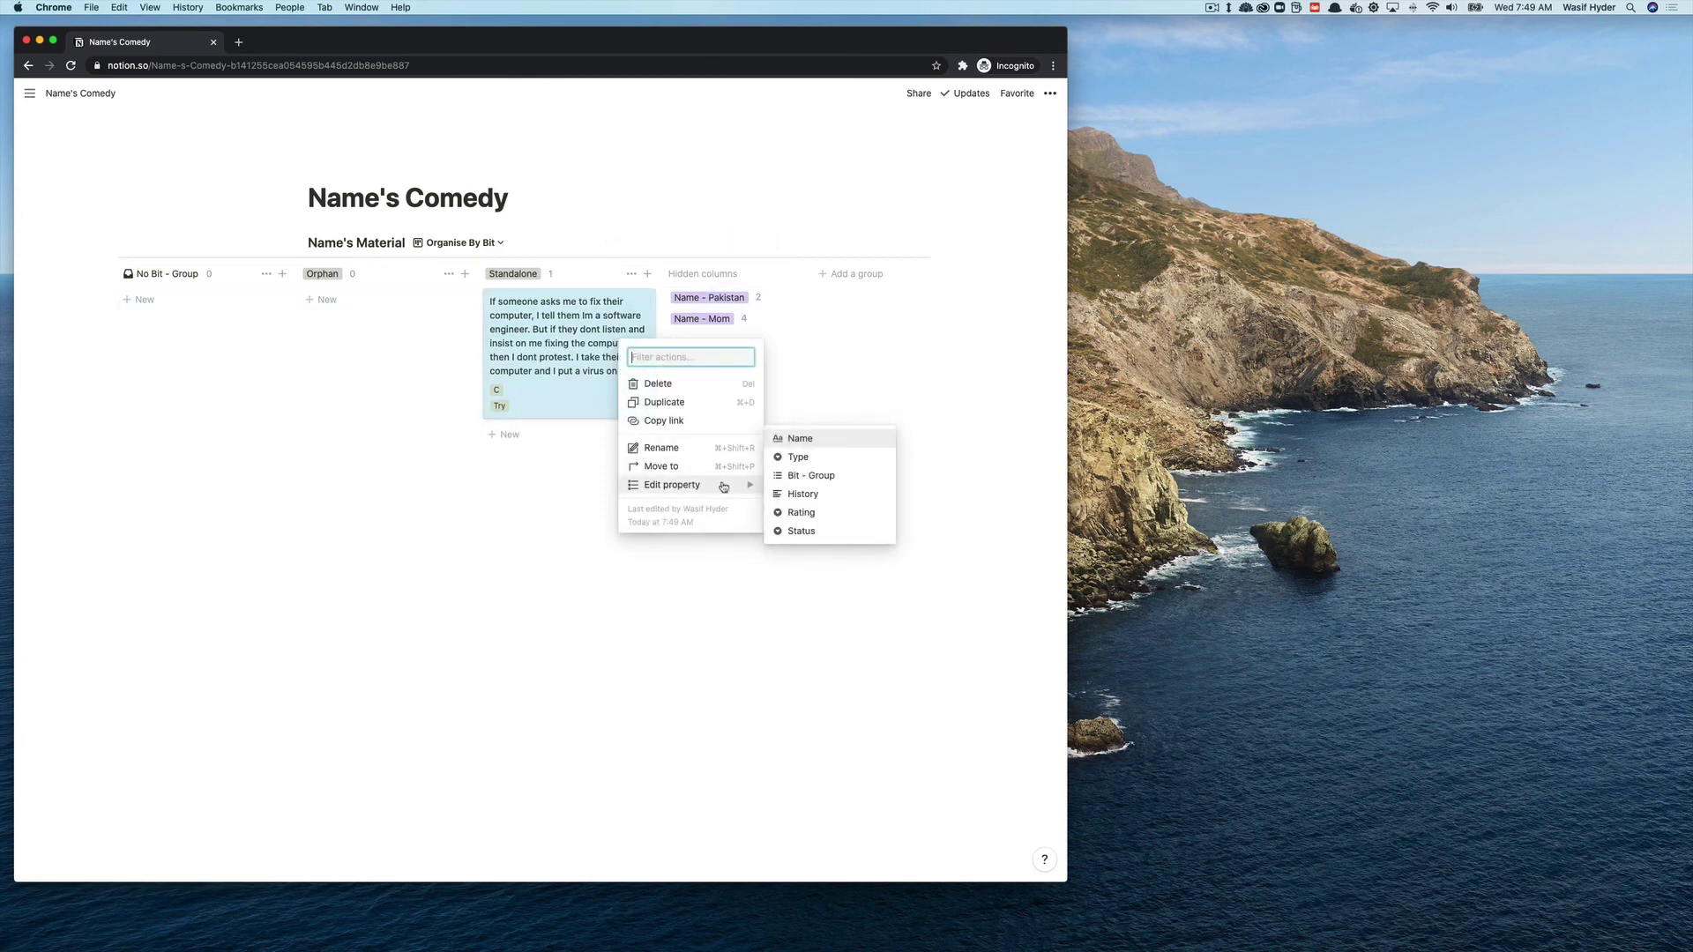
left_click(705, 583)
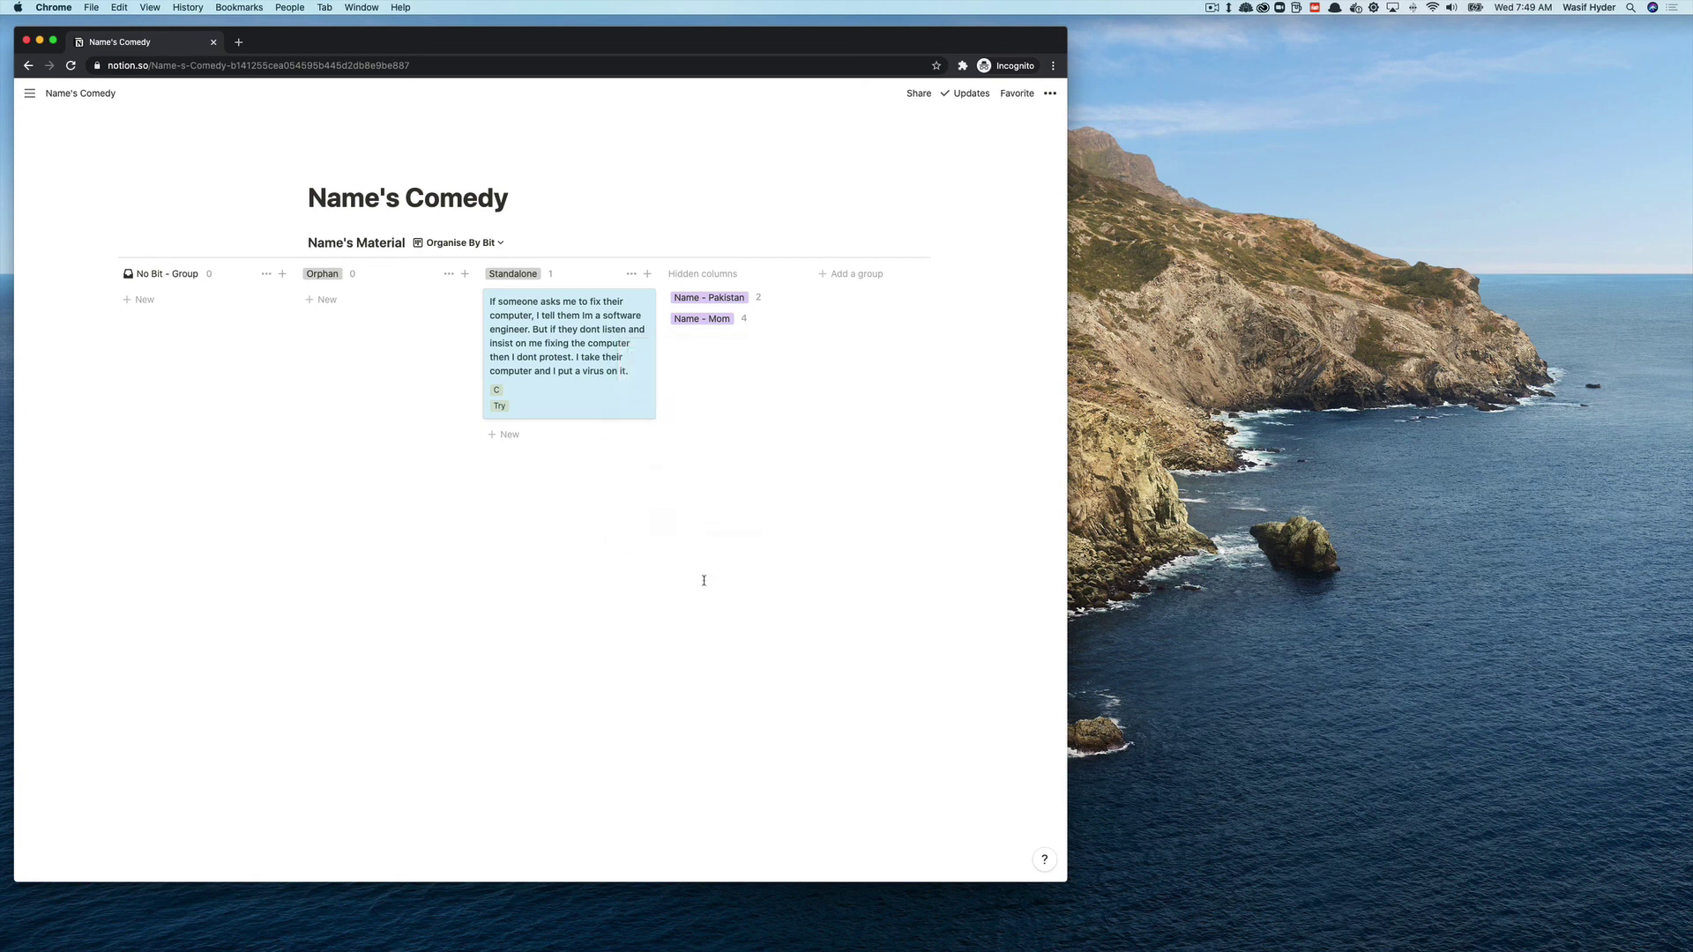
- Switch the Name's Material database to the Incoming view
left_click(497, 245)
left_click(469, 291)
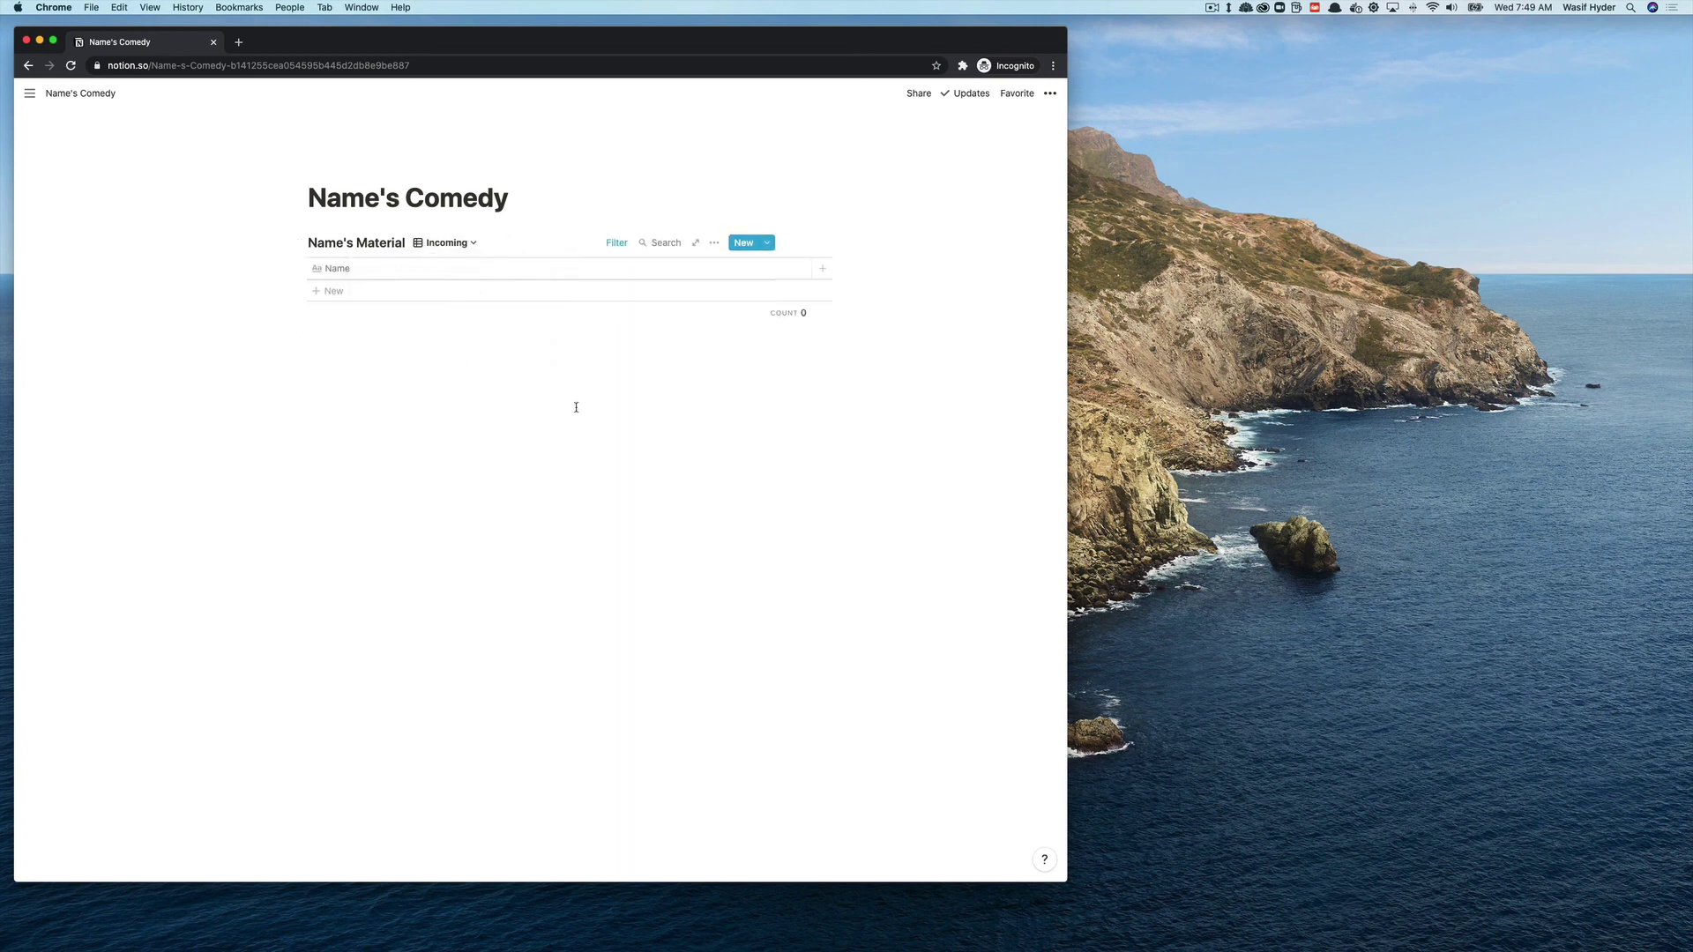